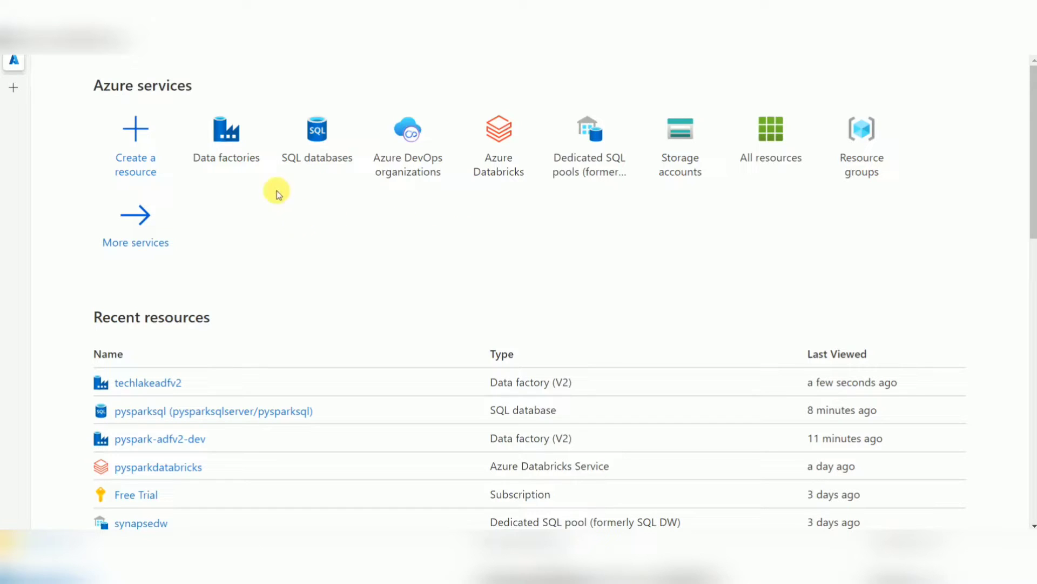
Step: Open the techlakeadfv2 data factory in Azure Data Factory Studio
mouse_move(242, 152)
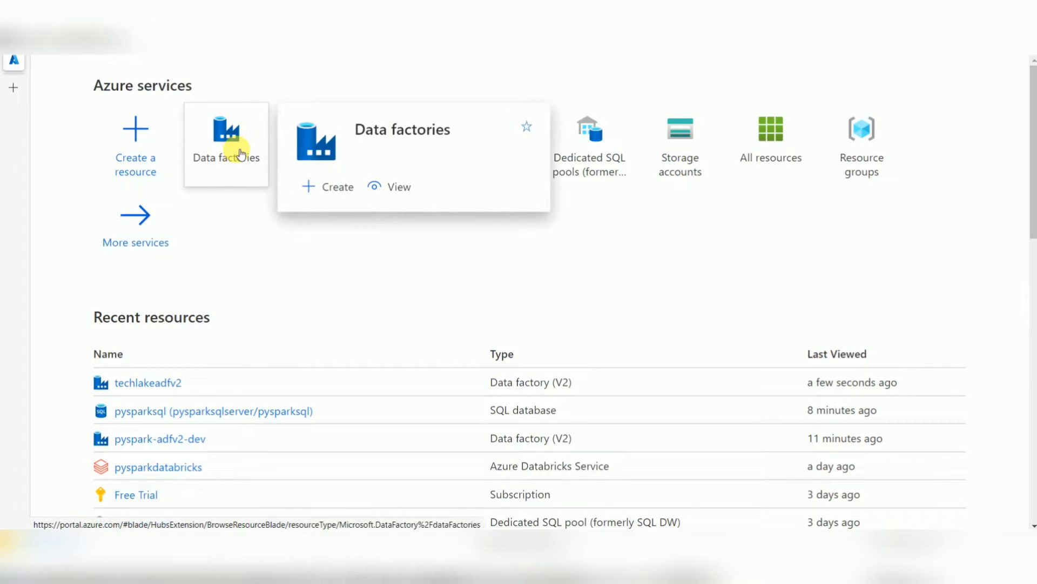
click(240, 153)
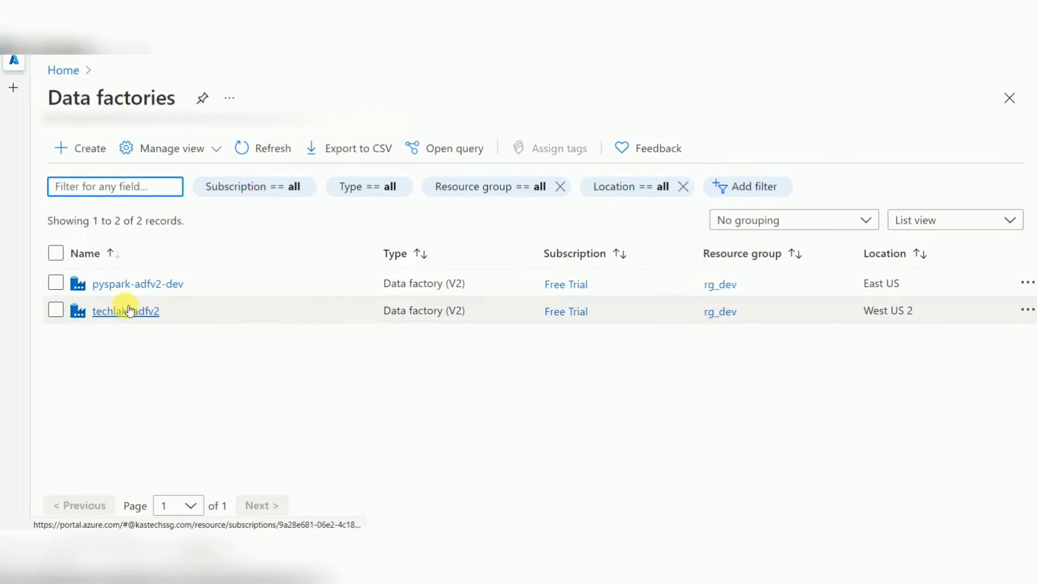
click(127, 312)
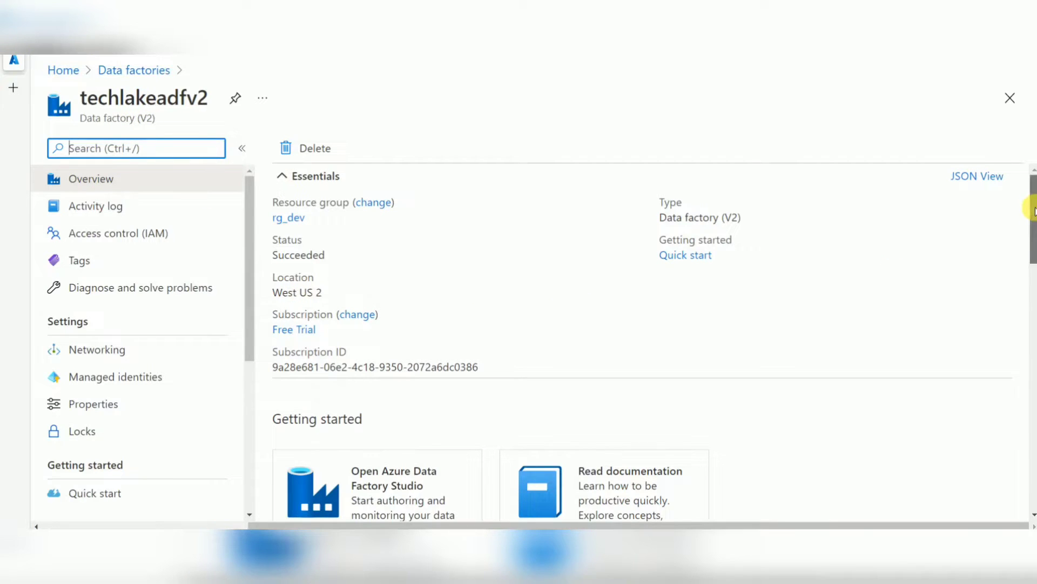
drag(1033, 208, 1033, 270)
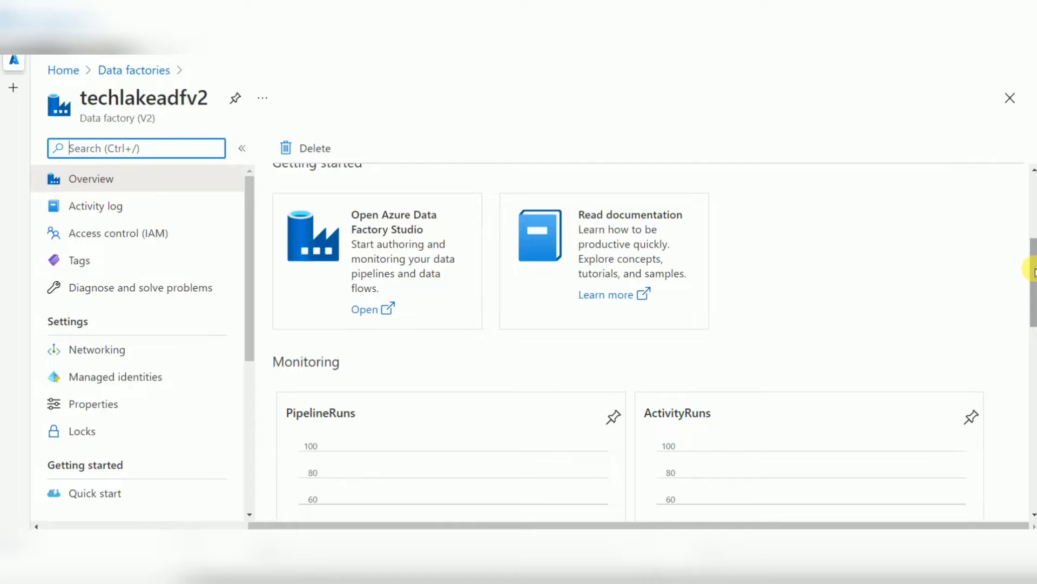
click(365, 313)
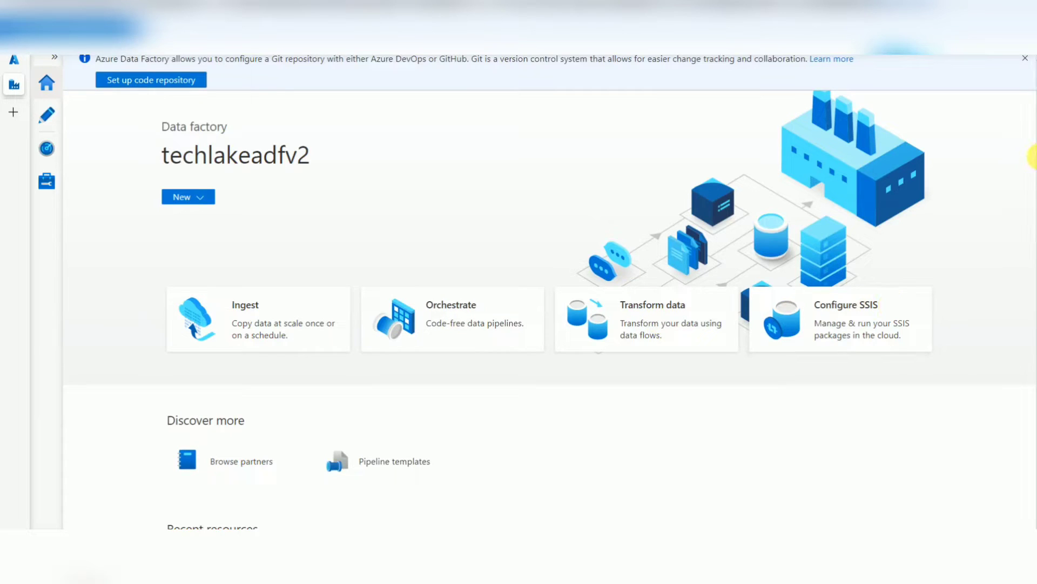
Step: Start an Ingest task in the Copy Data tool and choose Metadata-driven copy task (Preview) as its task type
drag(1029, 156, 1032, 453)
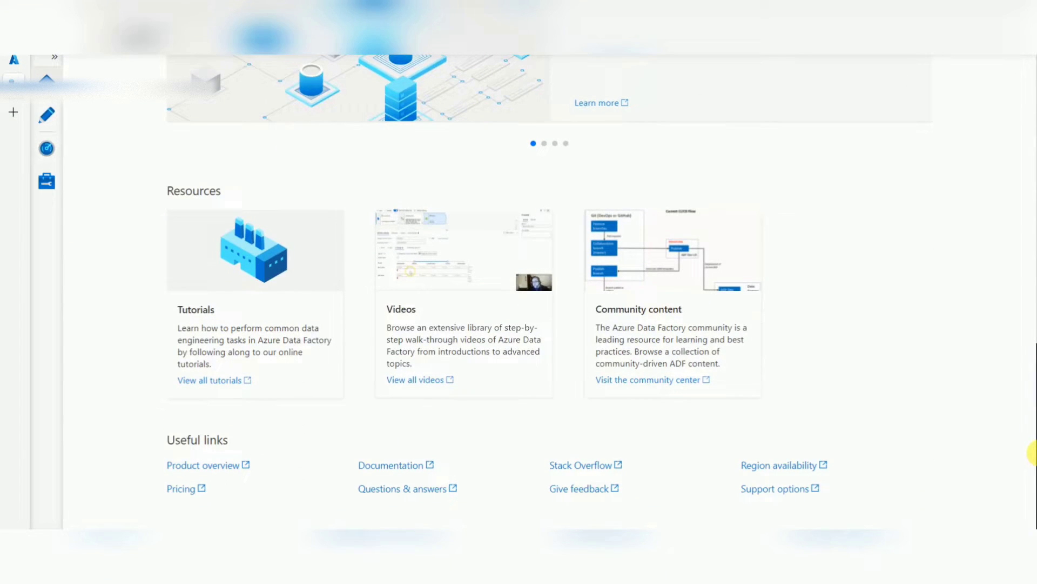
drag(1032, 452, 1016, 146)
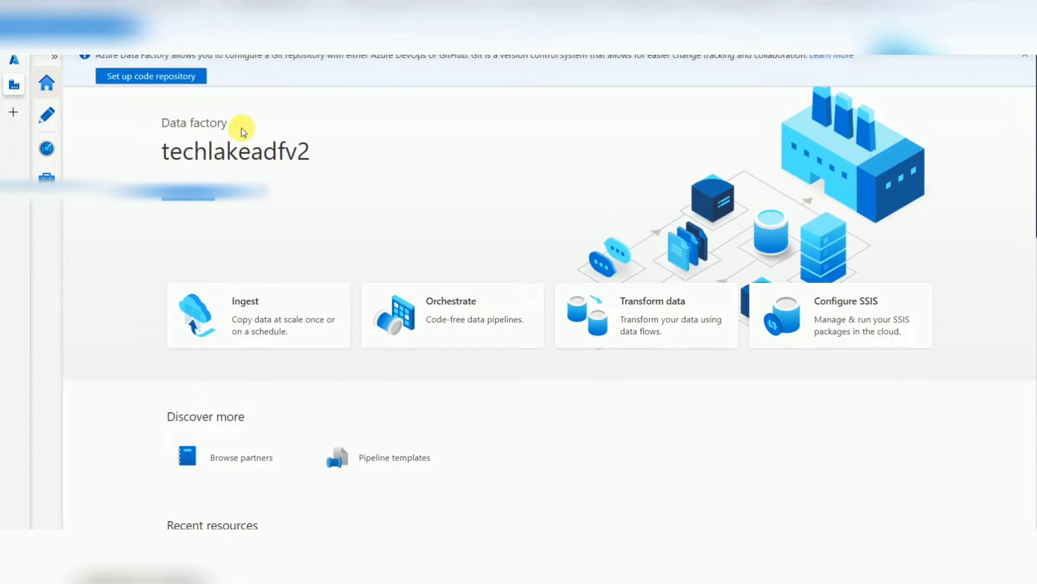
click(55, 57)
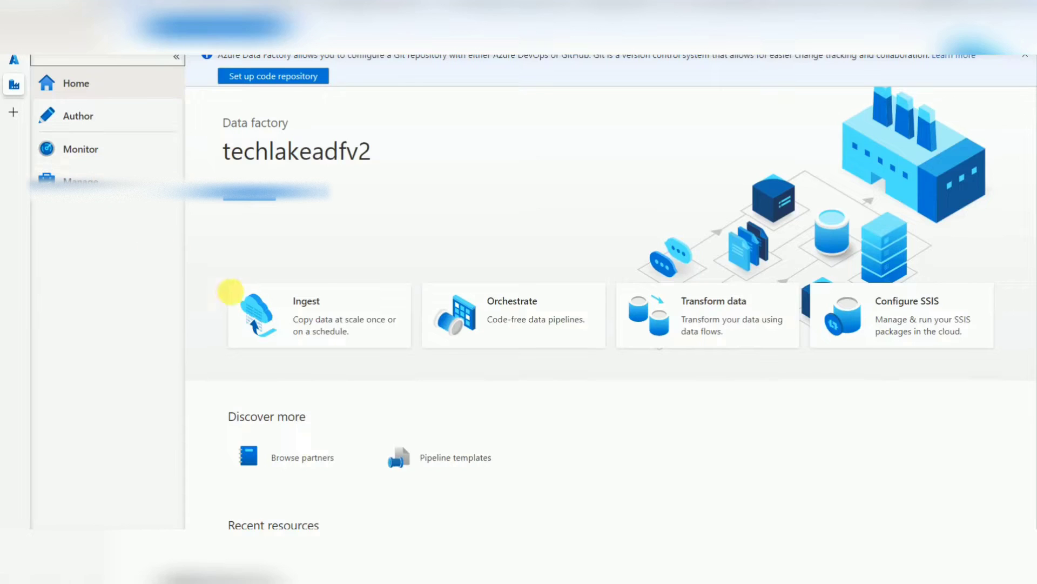
click(334, 312)
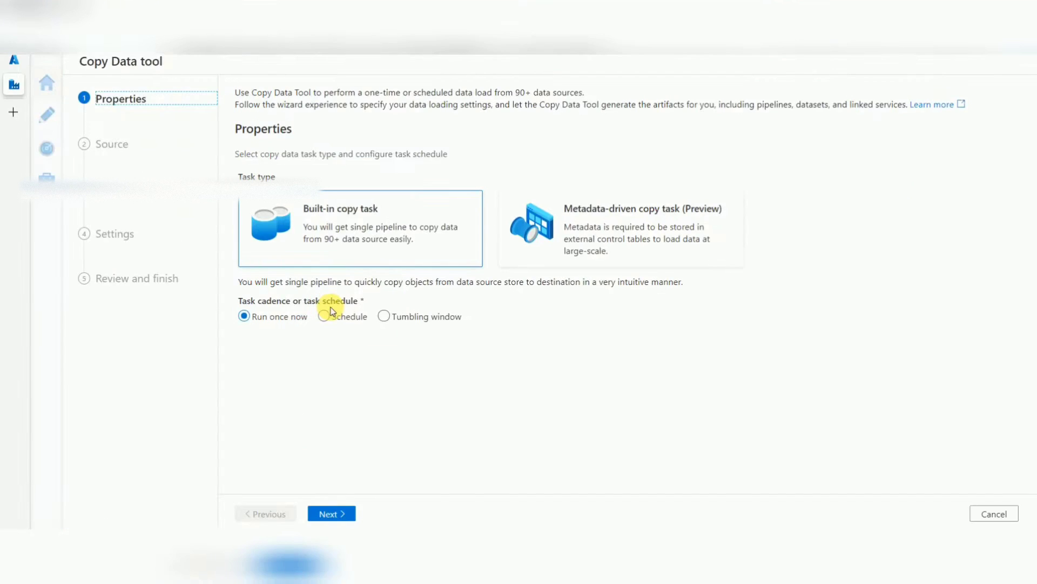
click(616, 238)
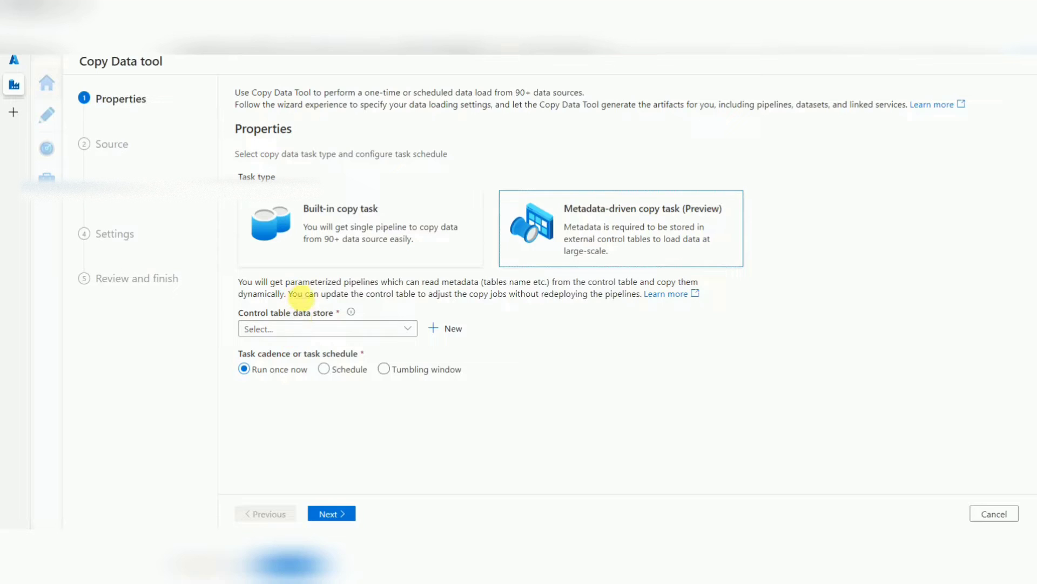
Step: Switch to the Azure portal and start creating a new SQL database from the SQL databases list
click(18, 66)
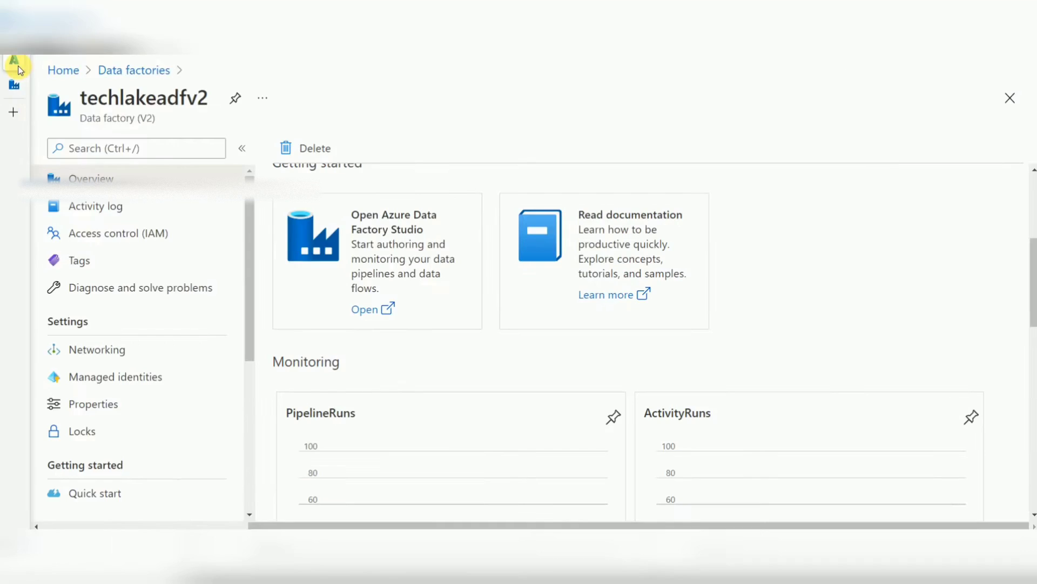
click(64, 70)
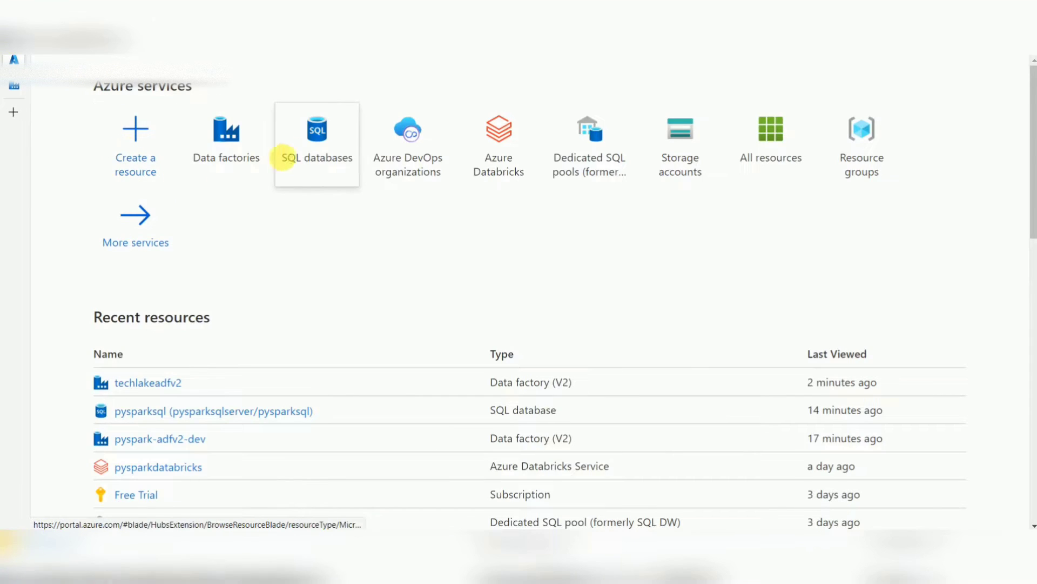
click(303, 139)
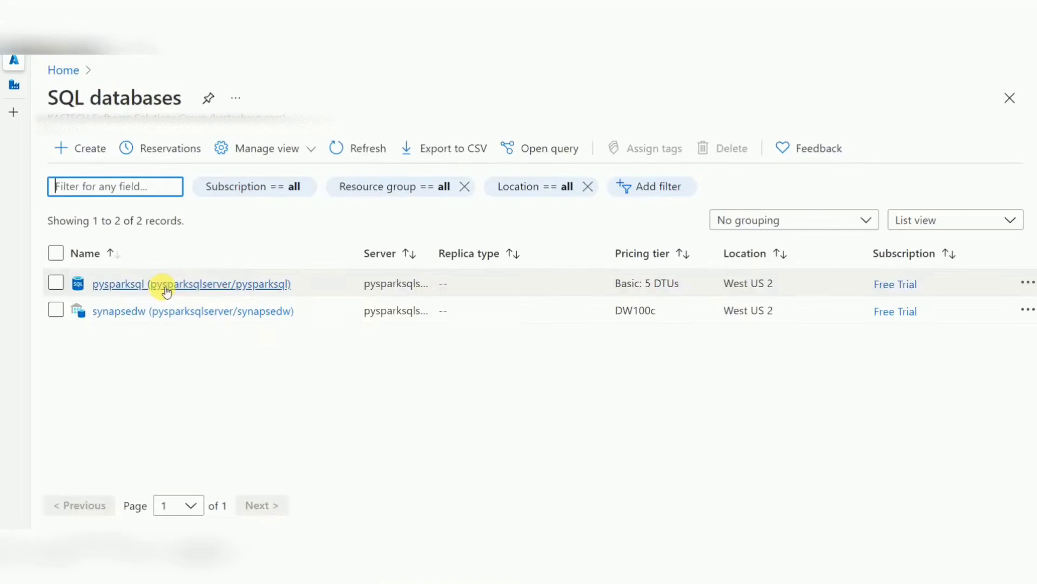
click(91, 153)
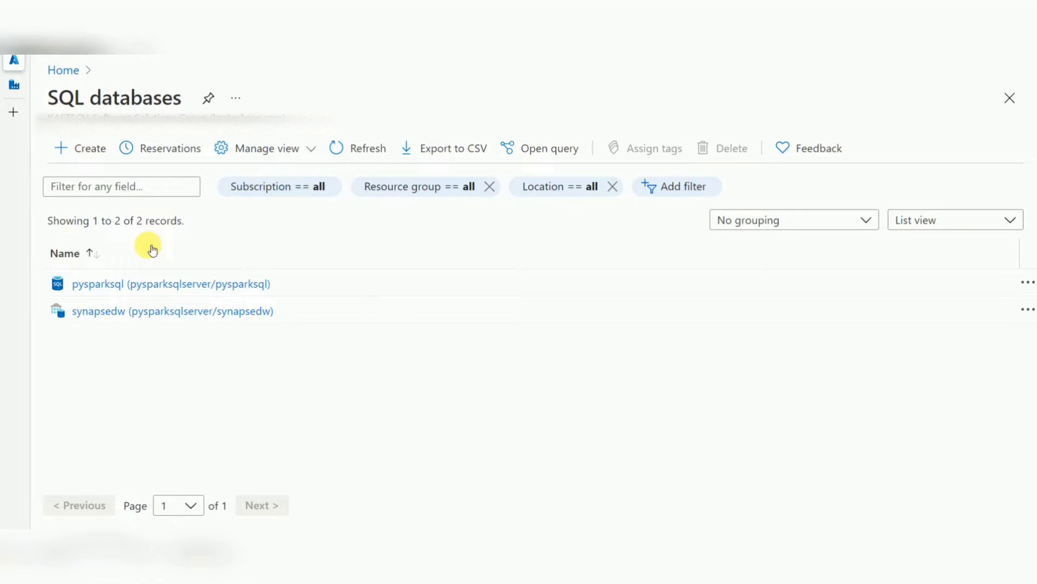
click(79, 163)
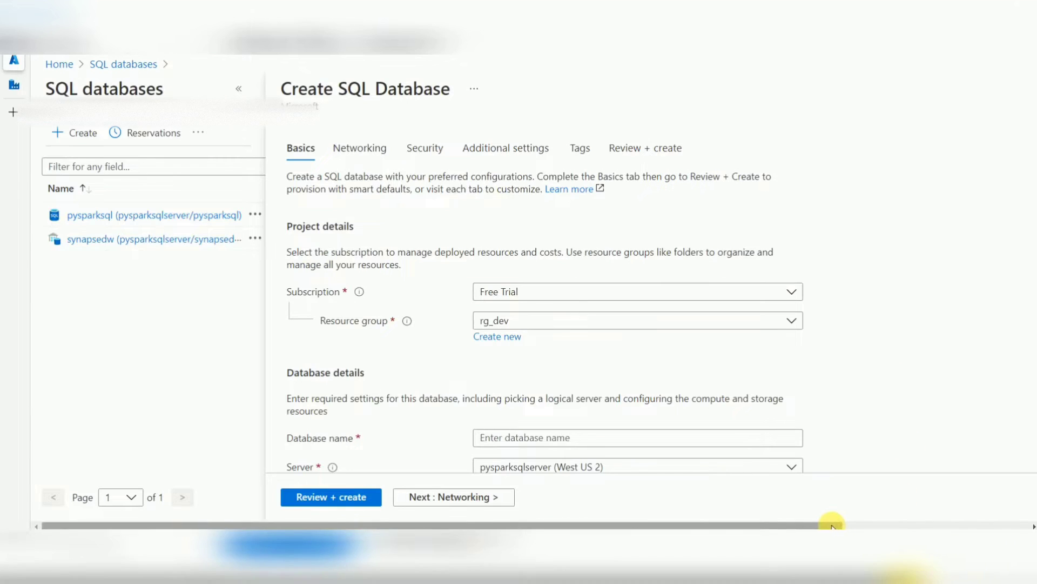
Step: Name the new database adfmetadata
drag(848, 523, 999, 504)
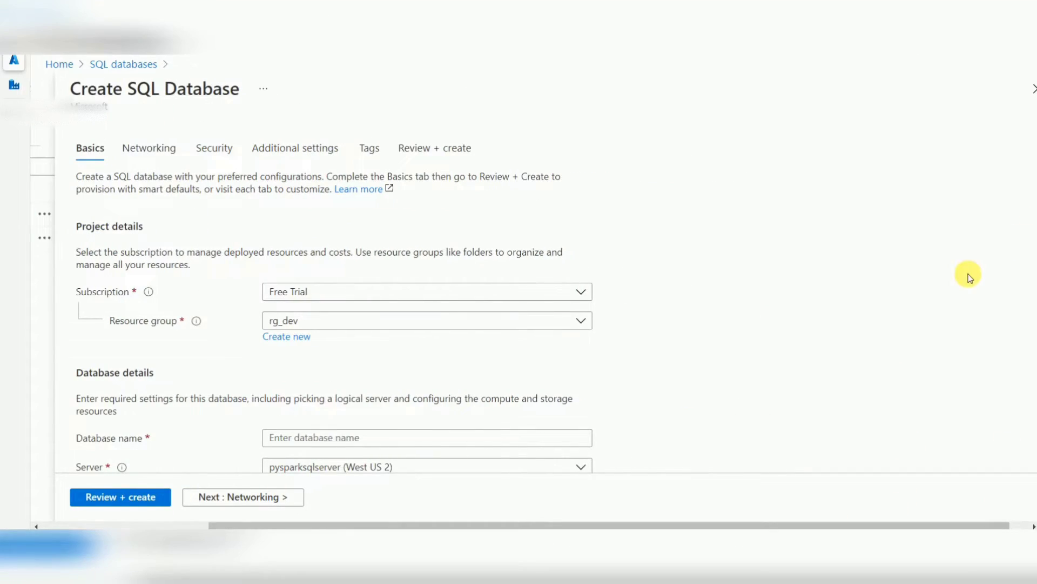
key(Tab)
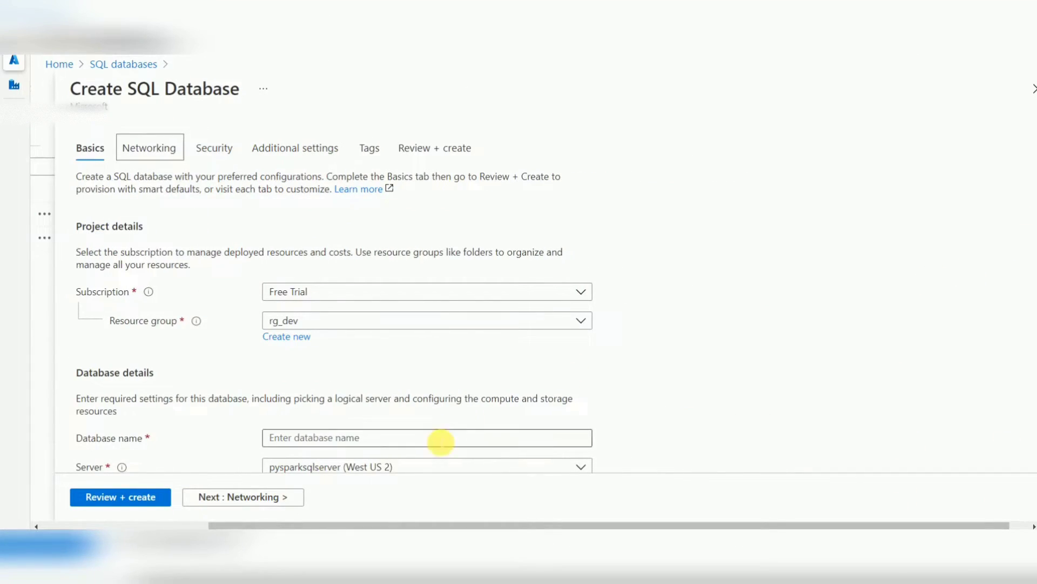
click(441, 439)
text(adf)
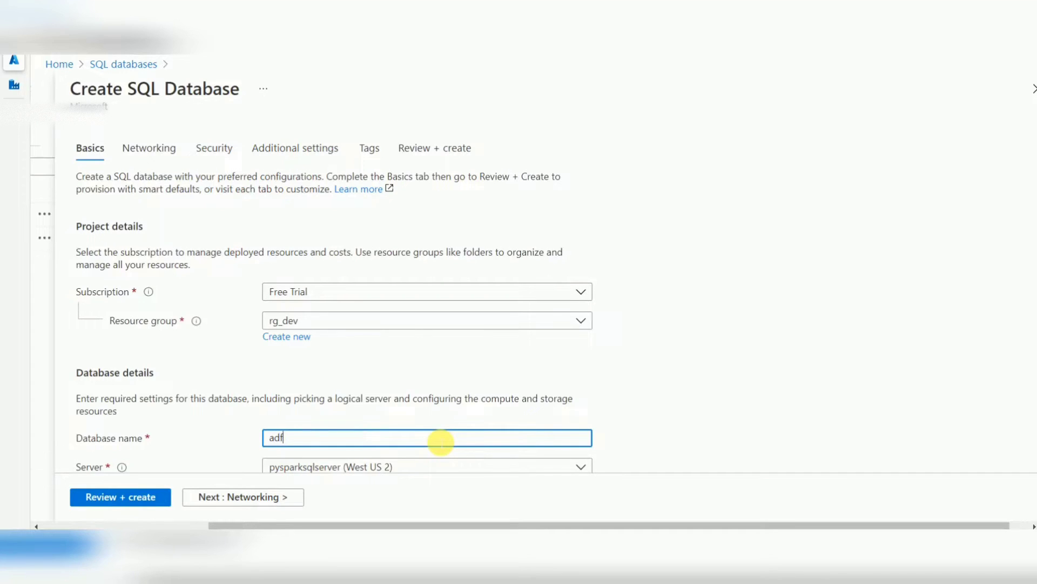
text(metadata)
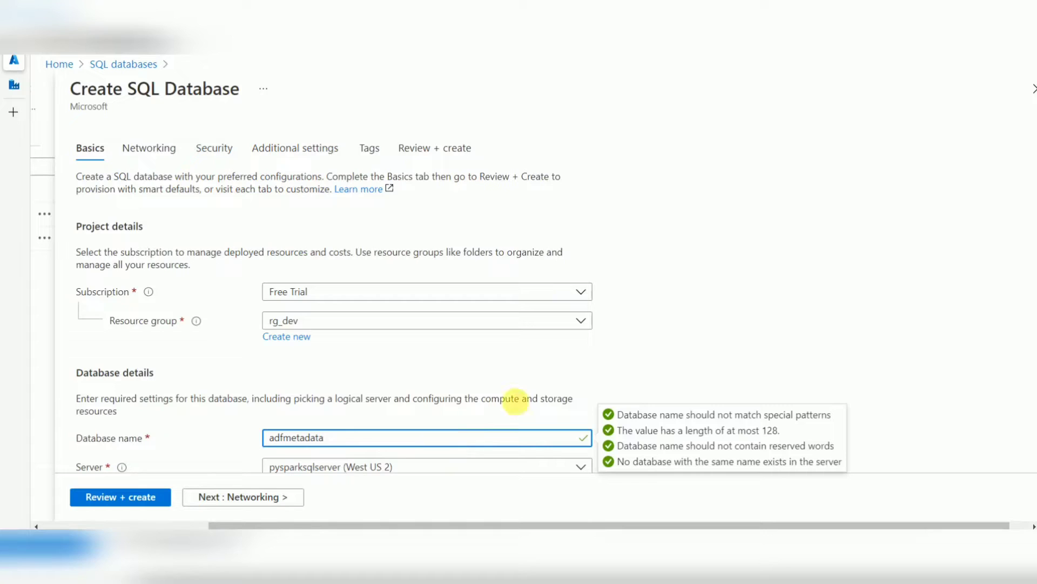
Step: Configure the database with the Basic service tier and locally-redundant backup storage
click(1019, 523)
scroll(1032, 211, down, 5)
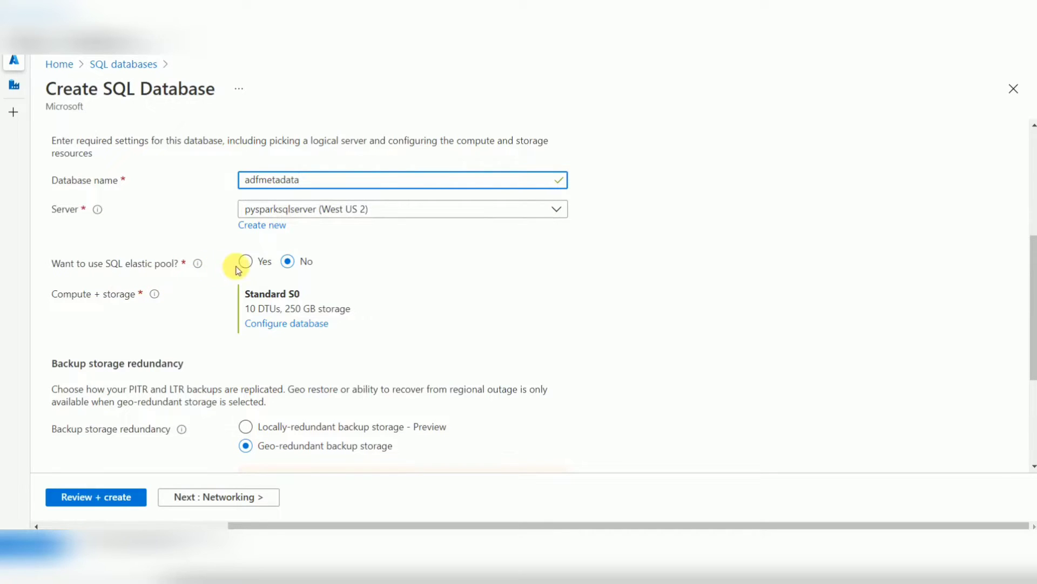
click(274, 328)
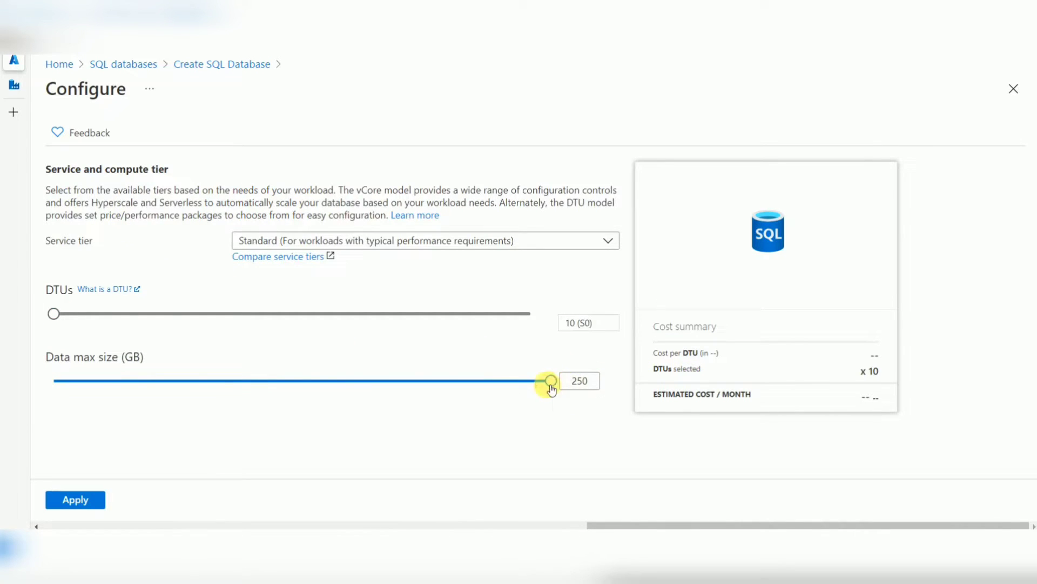
drag(551, 380, 690, 398)
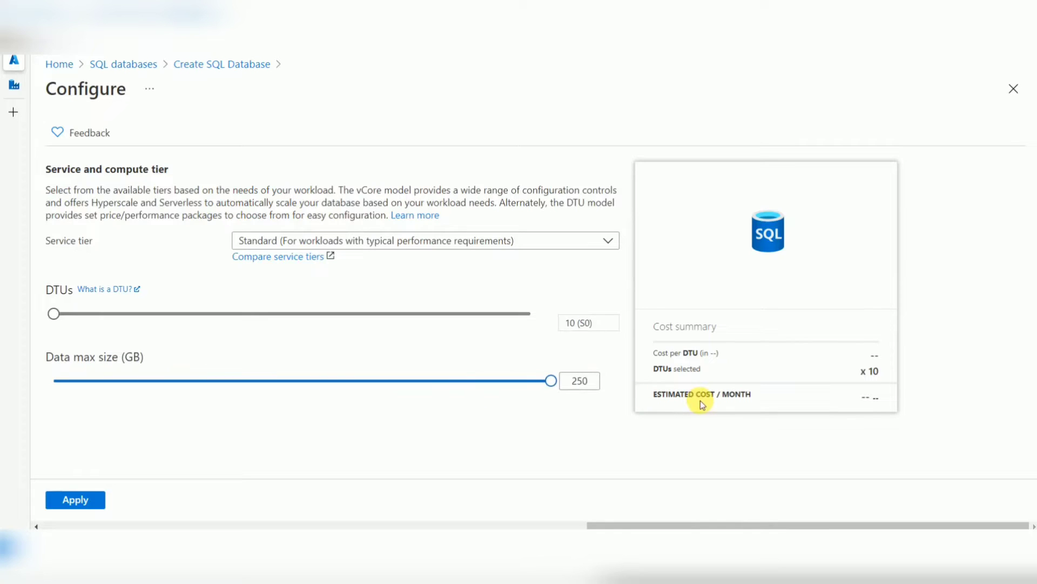
click(251, 238)
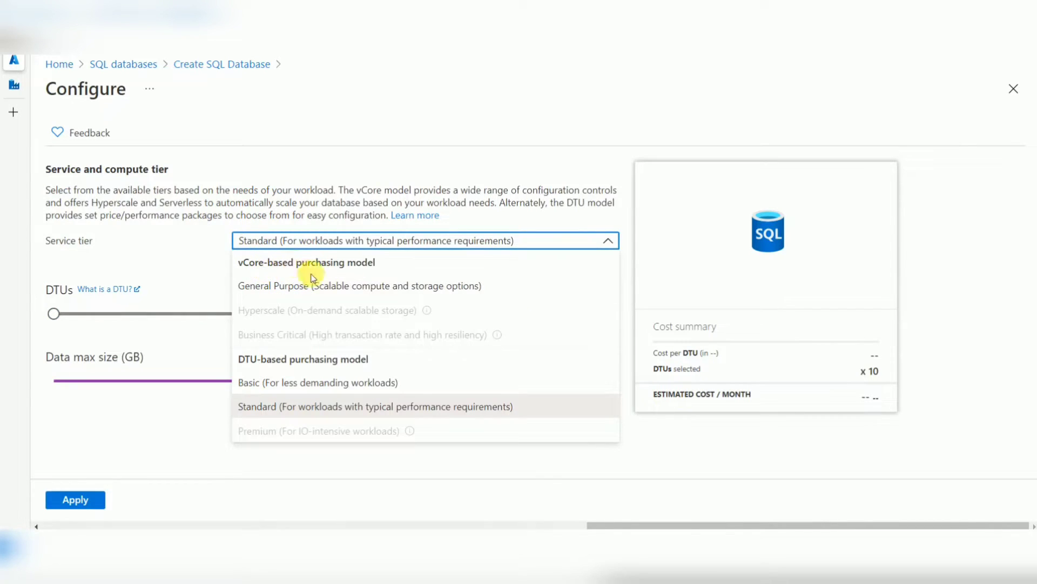
click(303, 382)
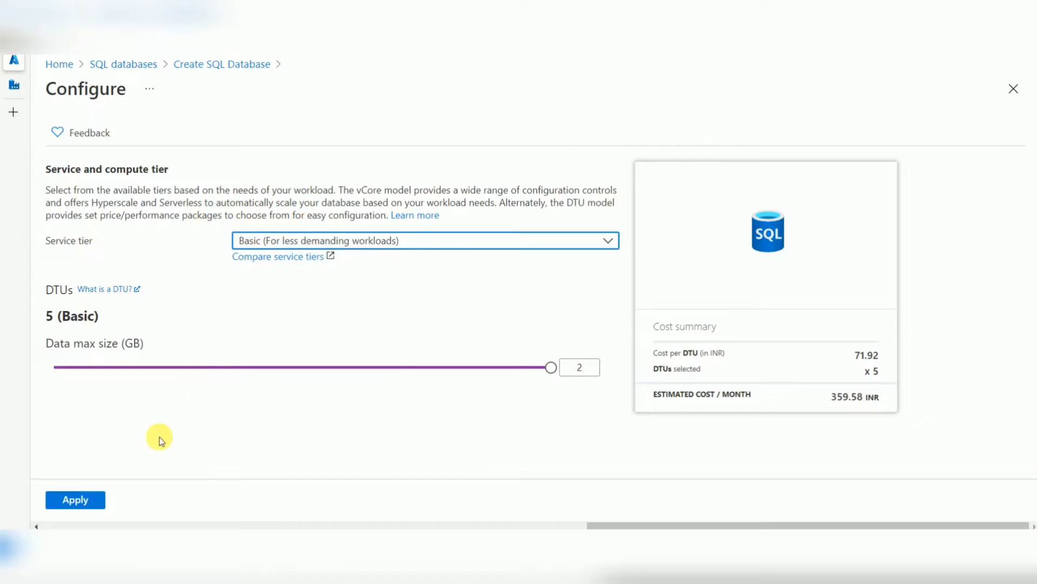
click(89, 507)
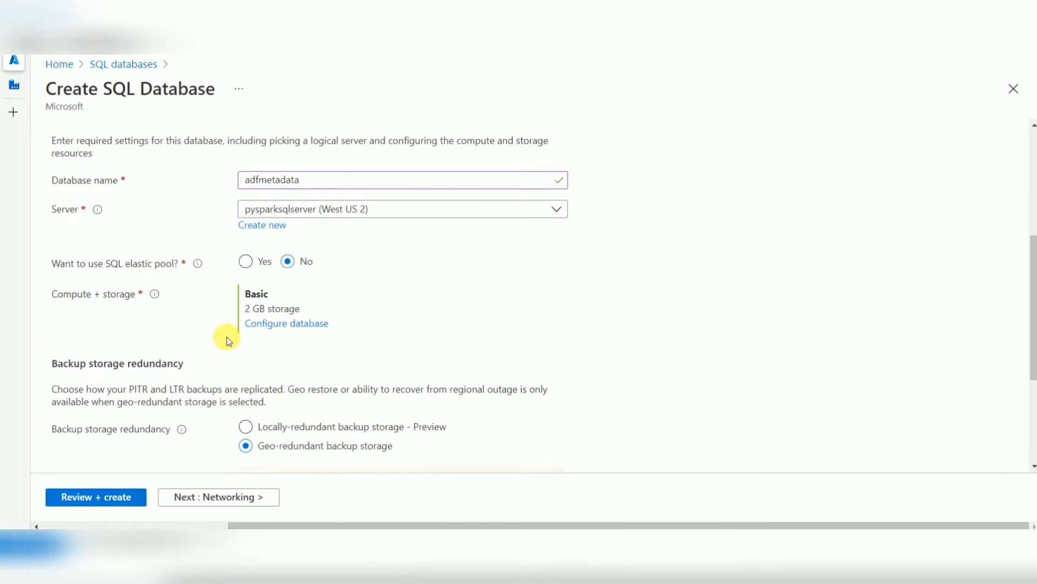
click(263, 426)
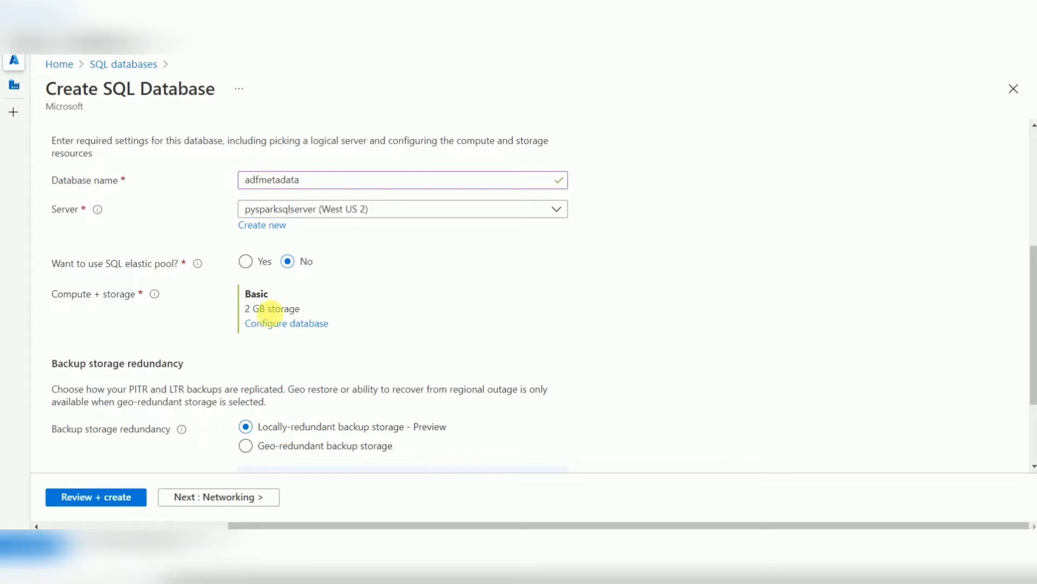
Step: Use Sample as the existing data for the new database, and submit the database for creation
click(185, 498)
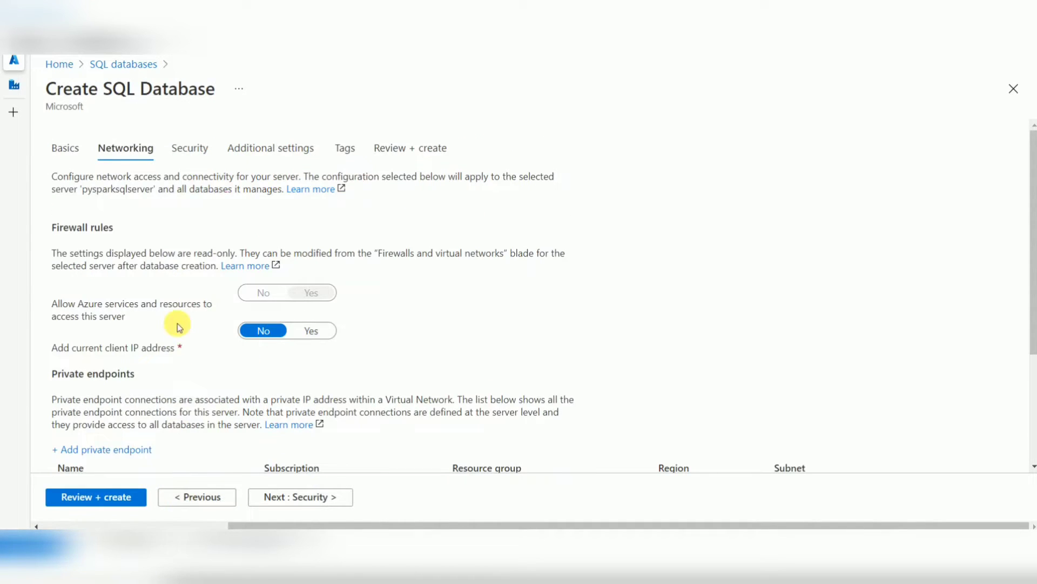
click(254, 150)
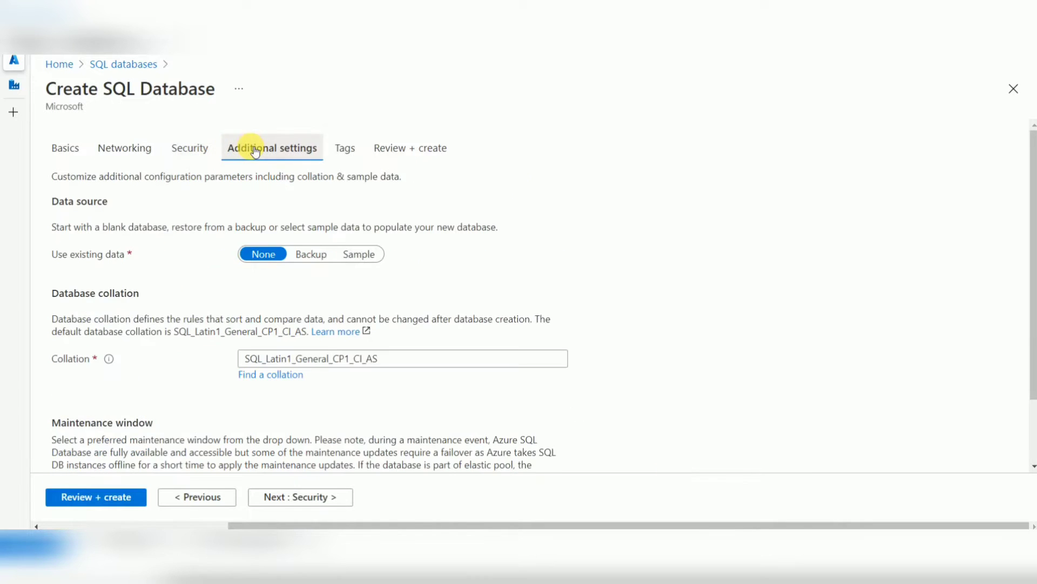
click(360, 256)
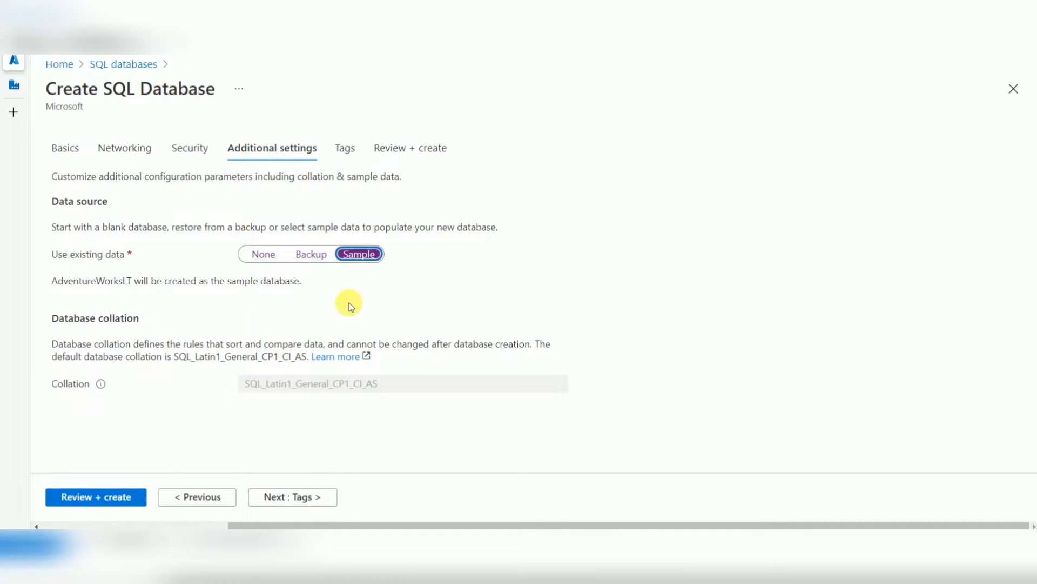
click(98, 497)
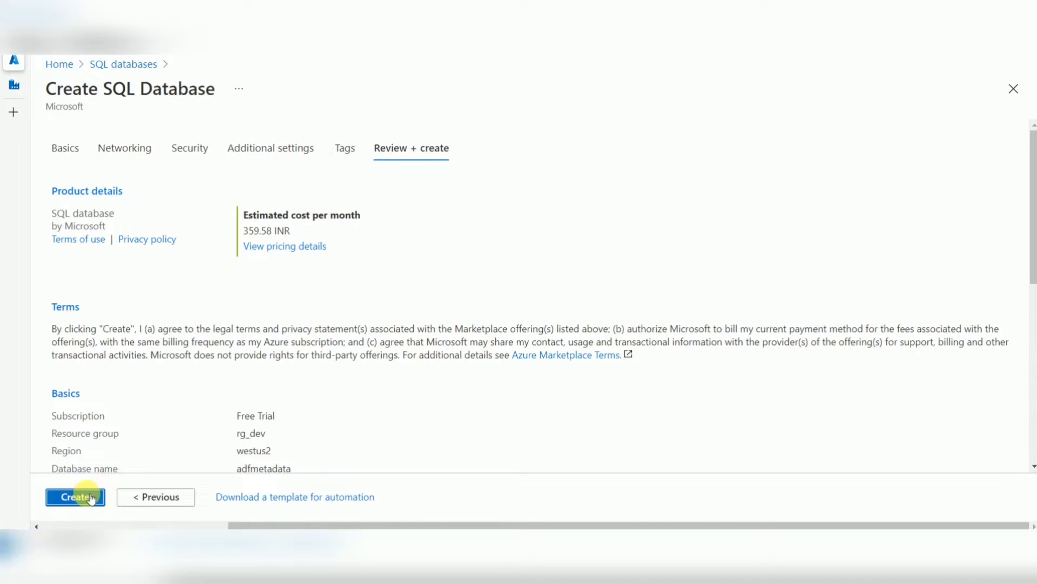
click(89, 497)
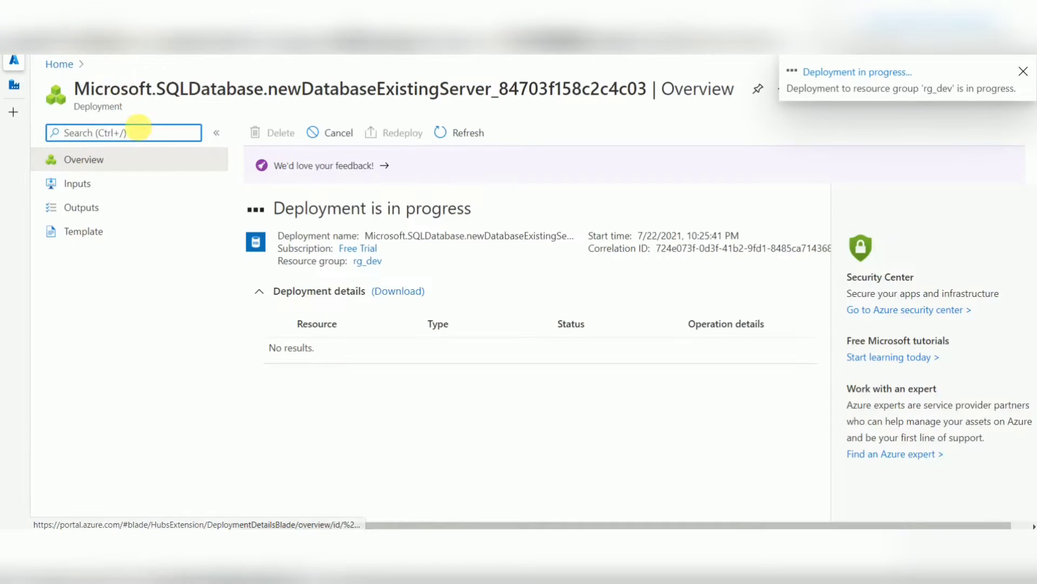
Step: Return to the Copy Data tool and start a new linked service named ls_azuredb_metadata for the control table data store
click(17, 88)
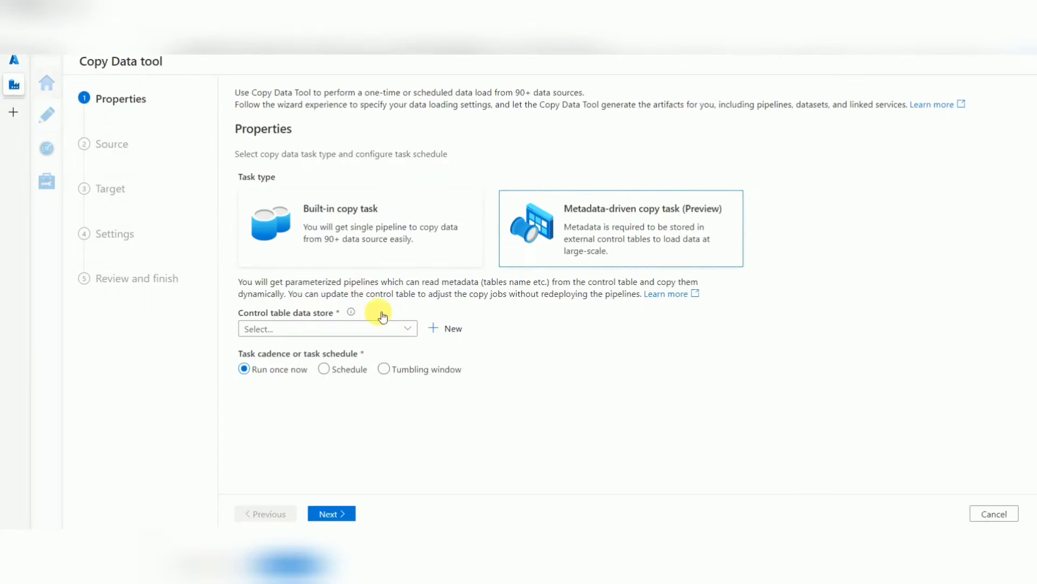
click(448, 328)
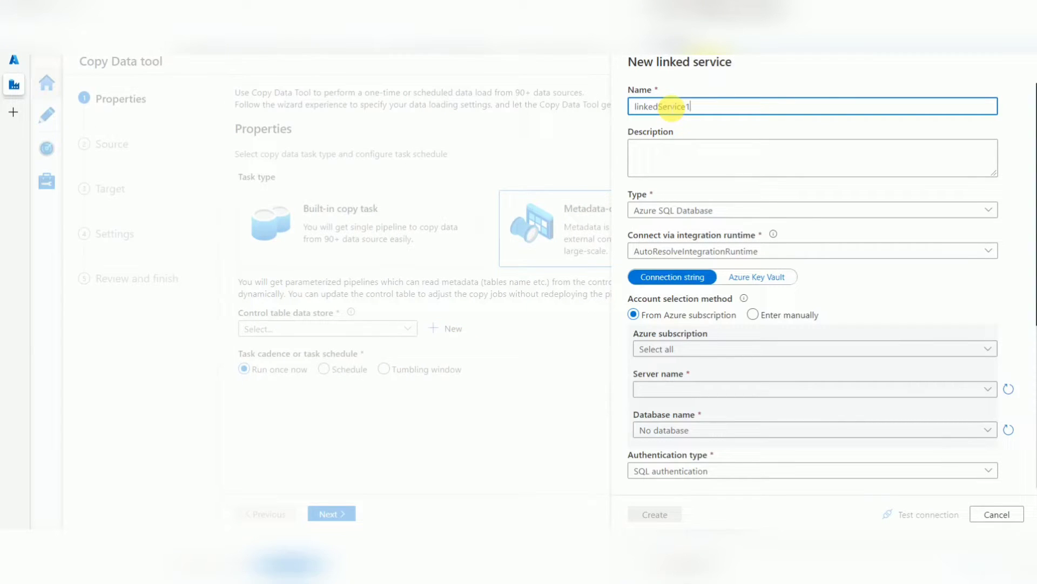
double_click(670, 106)
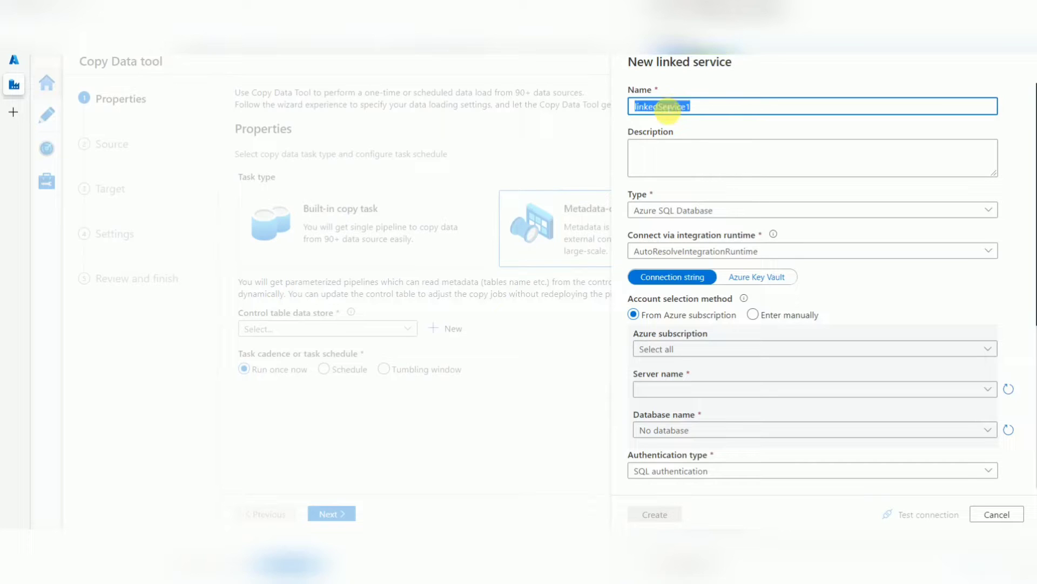
text(ls_azuredb_metadata)
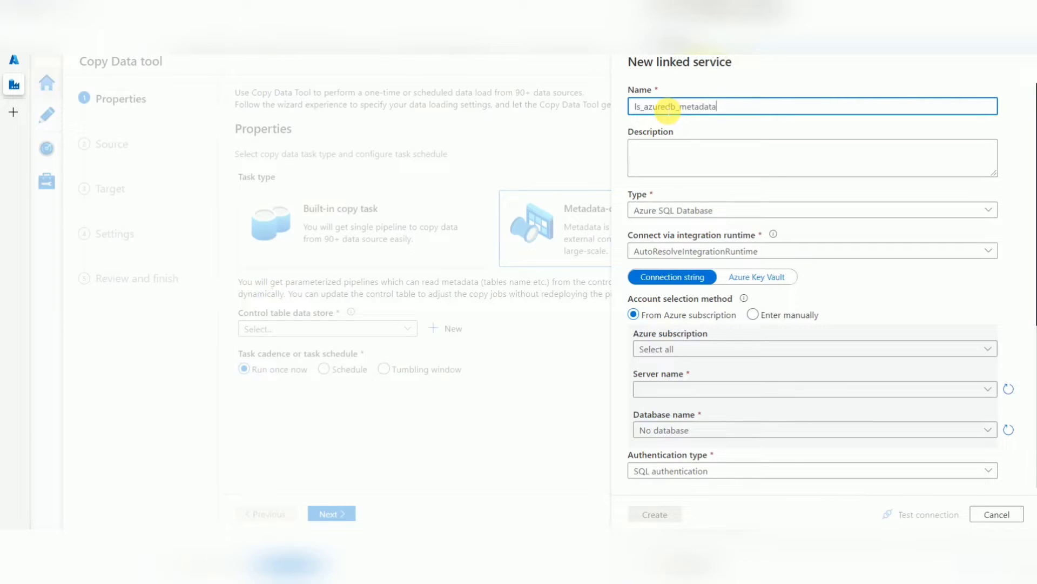
Step: Select the Free Trial subscription and the pysparksqlserver server for the new linked service
click(657, 349)
click(686, 396)
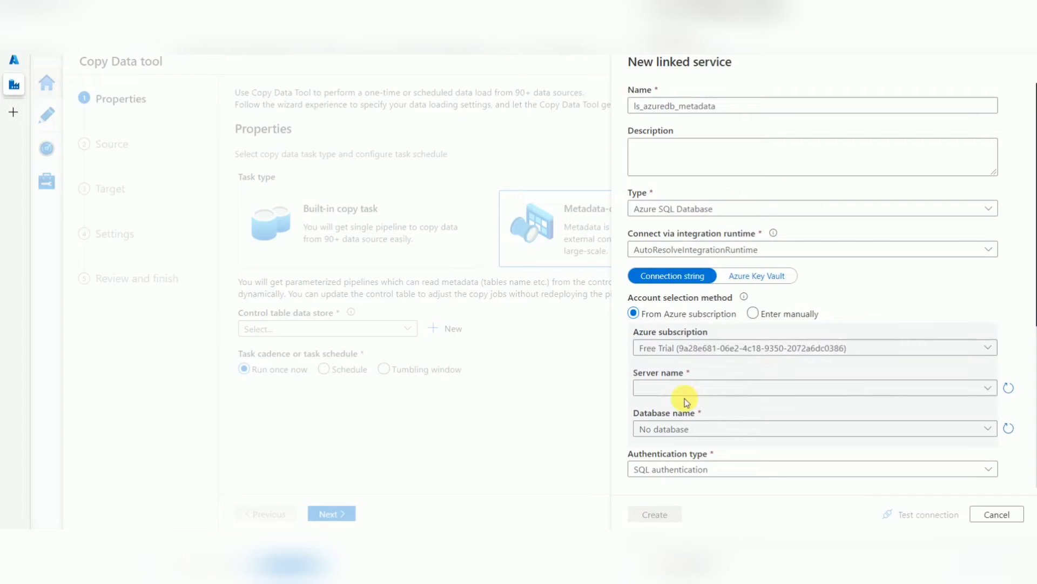
click(686, 394)
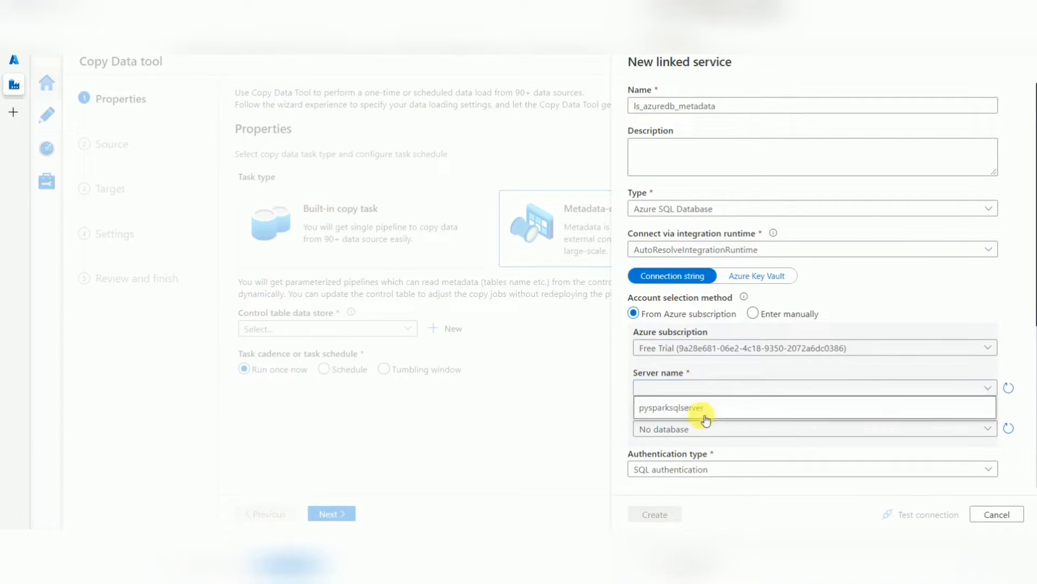
click(705, 414)
Step: Refresh the list of databases and choose adfmetadata as the linked service's database
click(706, 428)
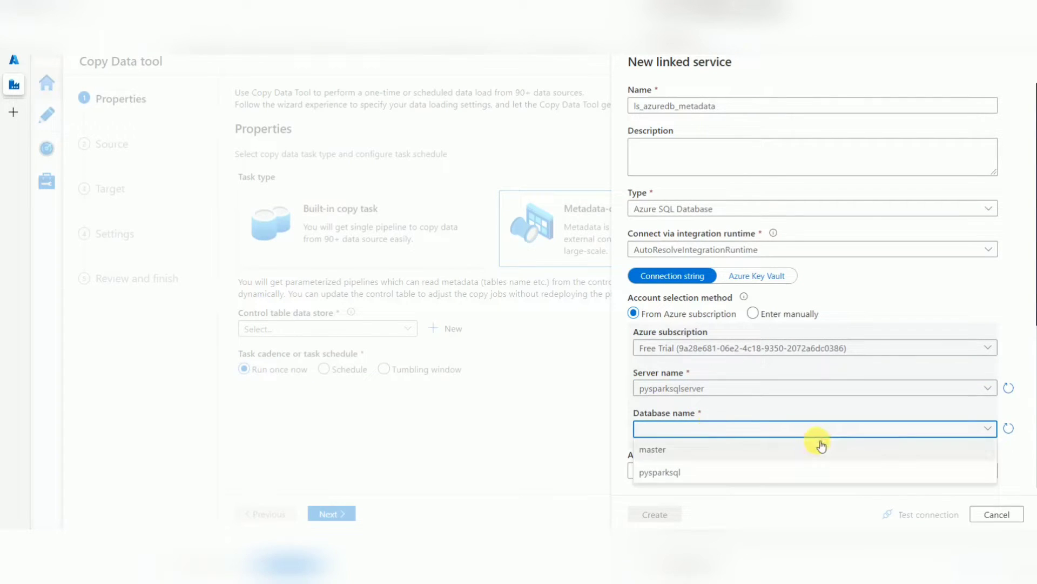
click(1009, 429)
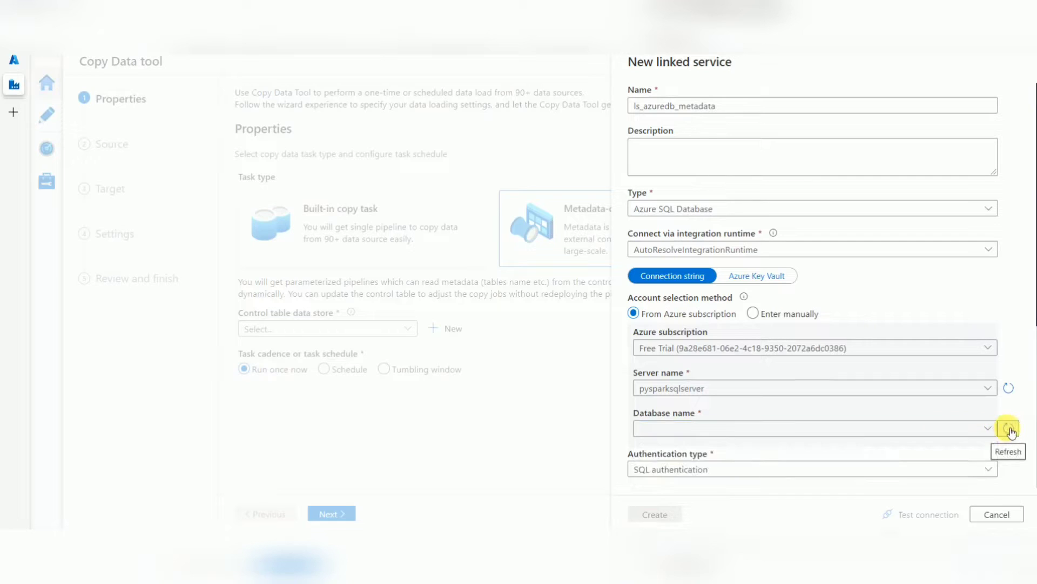
click(1009, 429)
click(1009, 430)
click(1009, 429)
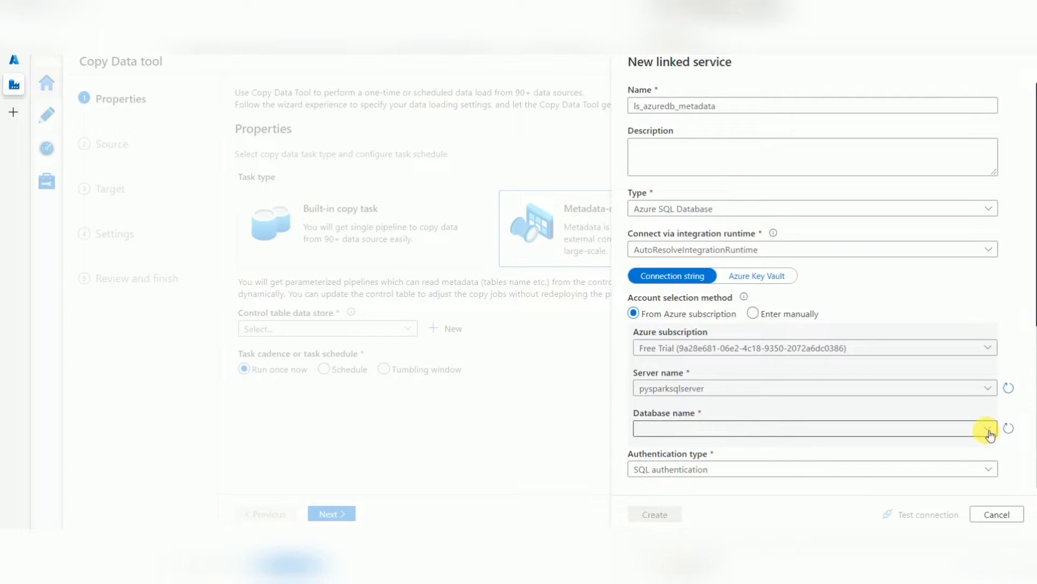
click(989, 429)
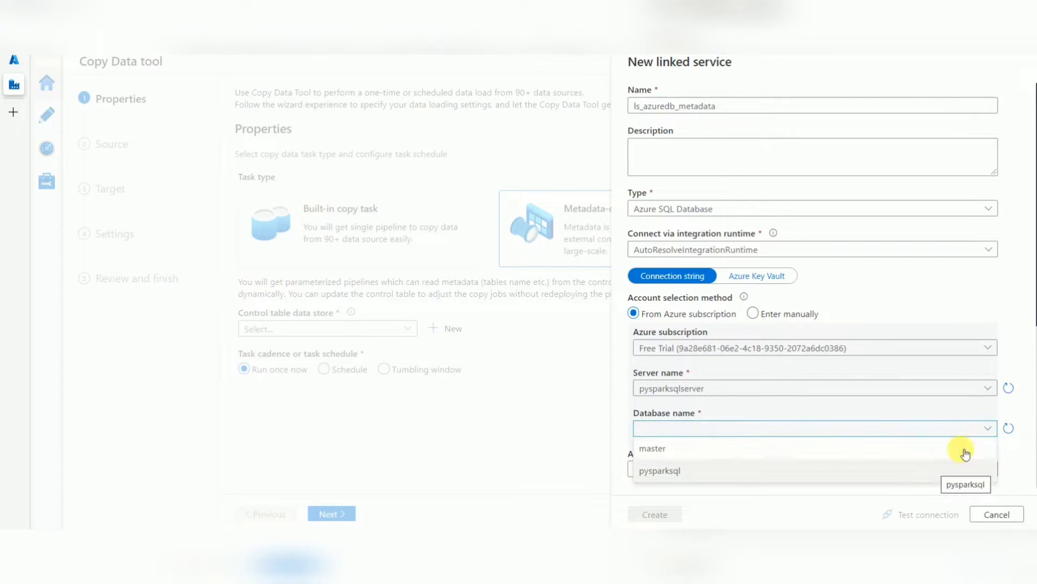
click(1014, 433)
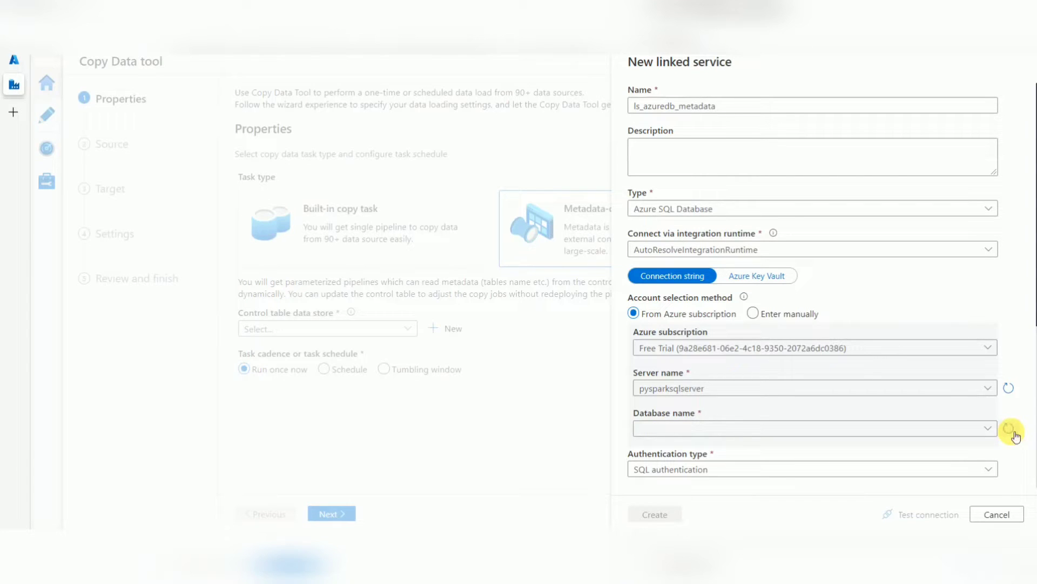
click(1015, 434)
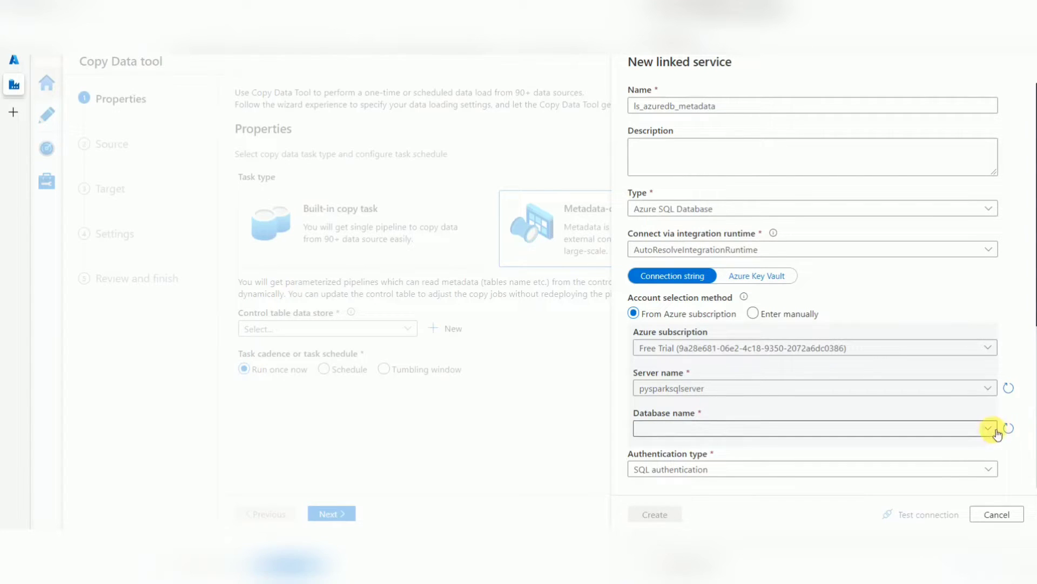
click(992, 430)
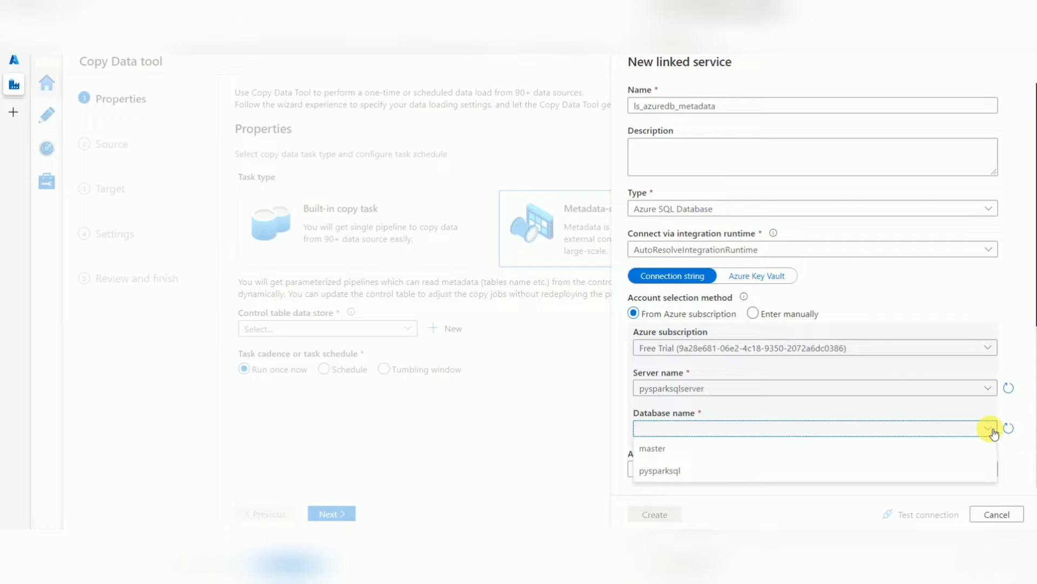
key(Escape)
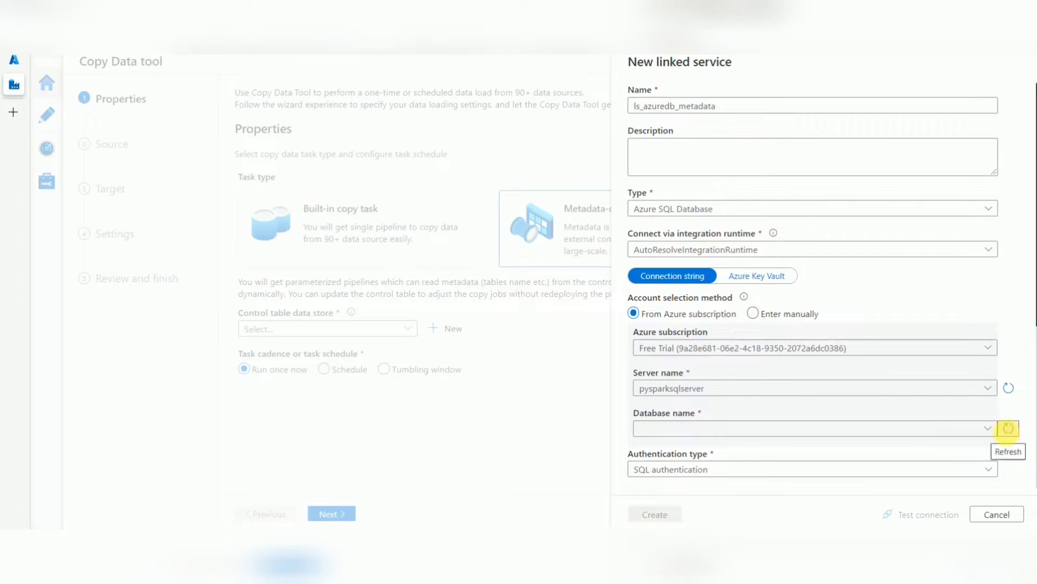
click(1008, 428)
click(986, 428)
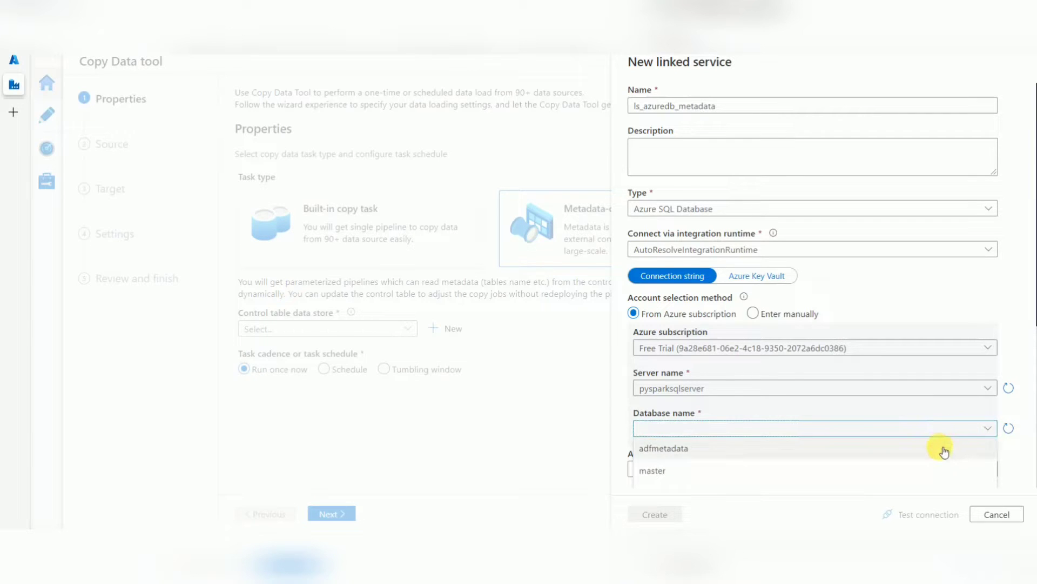
click(944, 449)
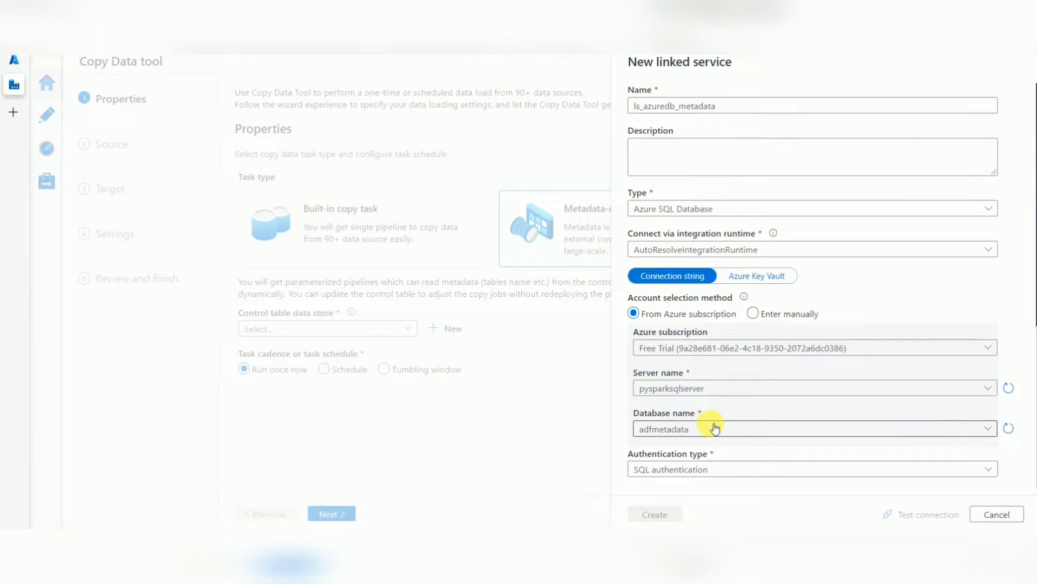
Step: Enter pysparkadmin as the SQL authentication user name and fill in the account password
key(ctrl+minus)
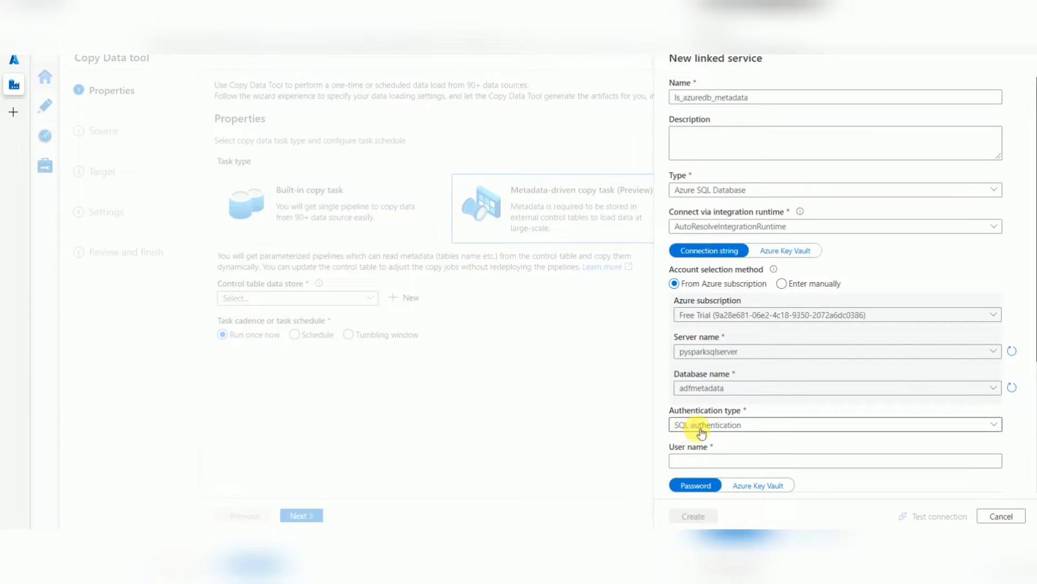
click(694, 464)
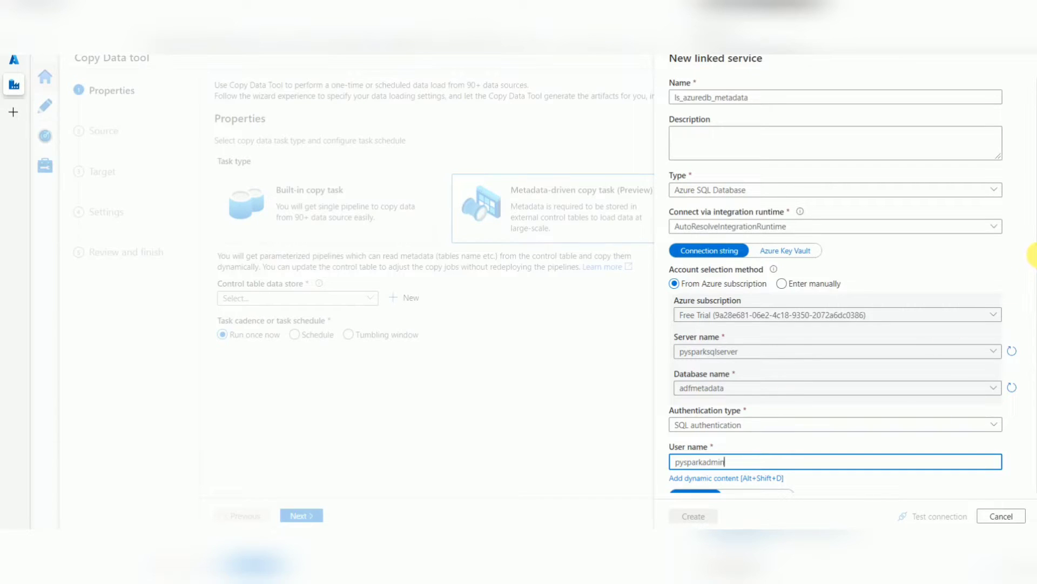
drag(1033, 254, 1031, 345)
click(761, 330)
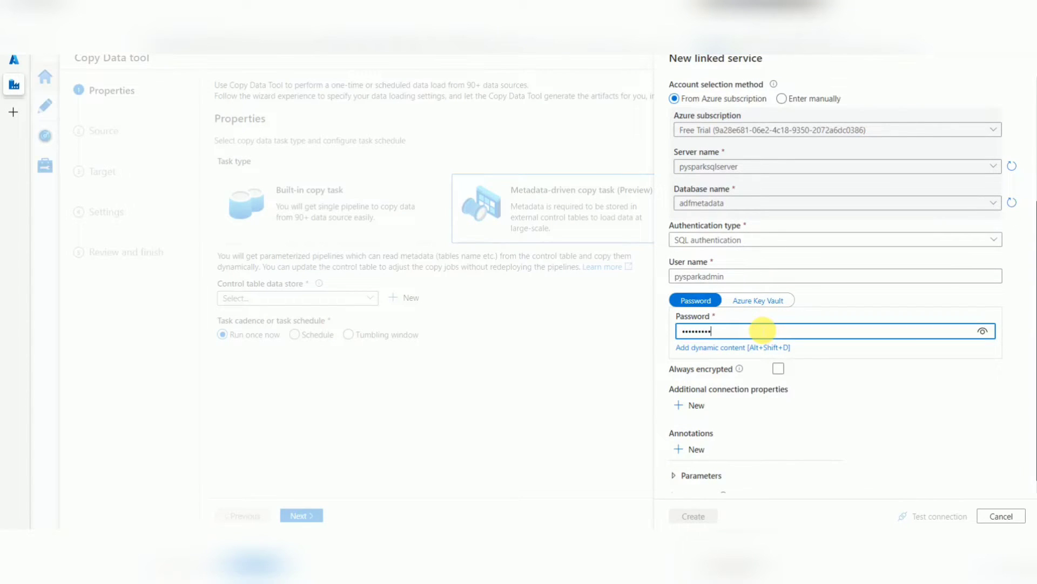
Step: Test the connection and create the linked service, declining to save the credentials in the browser
click(920, 516)
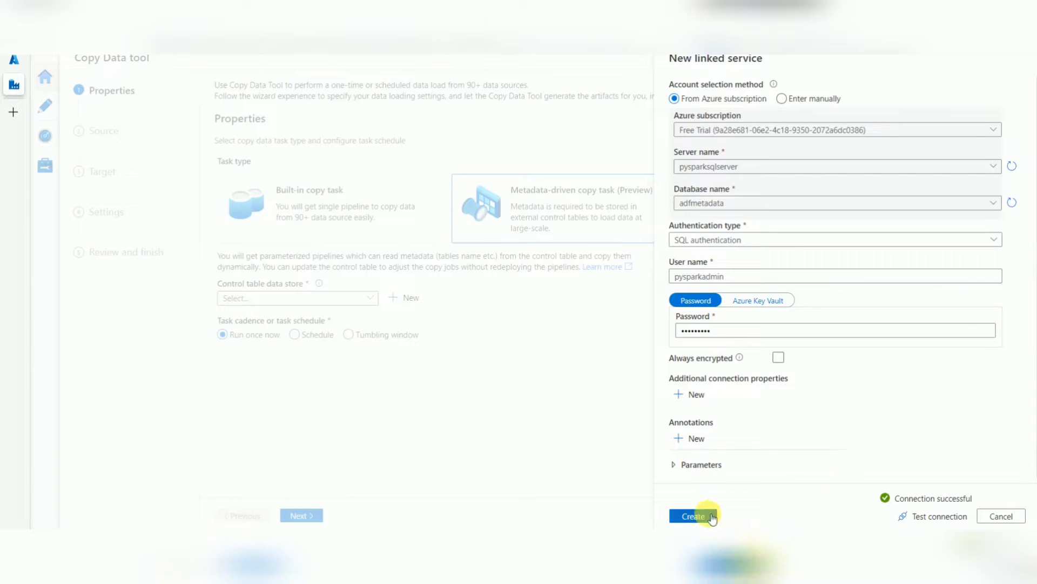
click(711, 517)
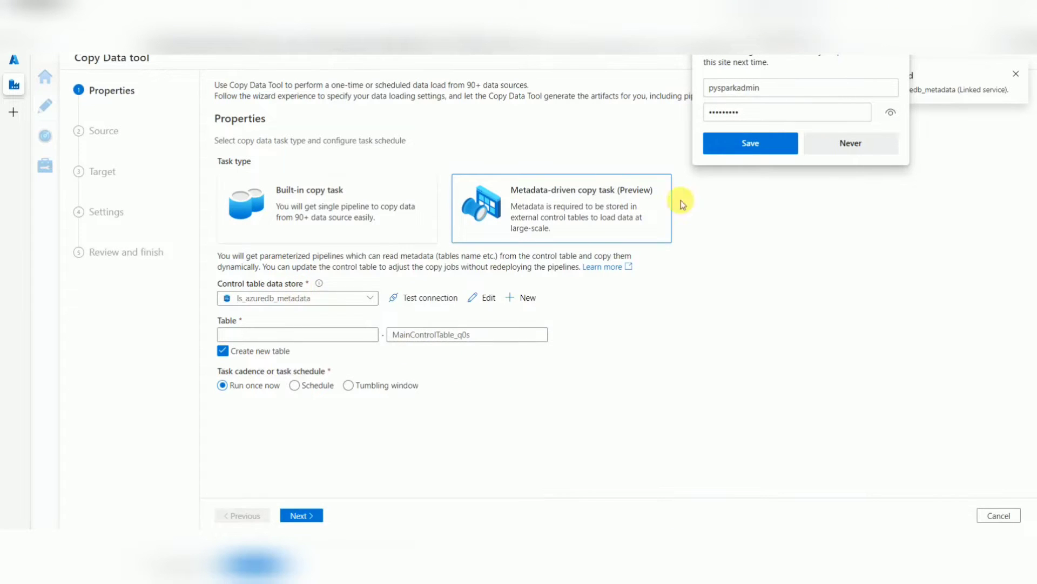
click(870, 143)
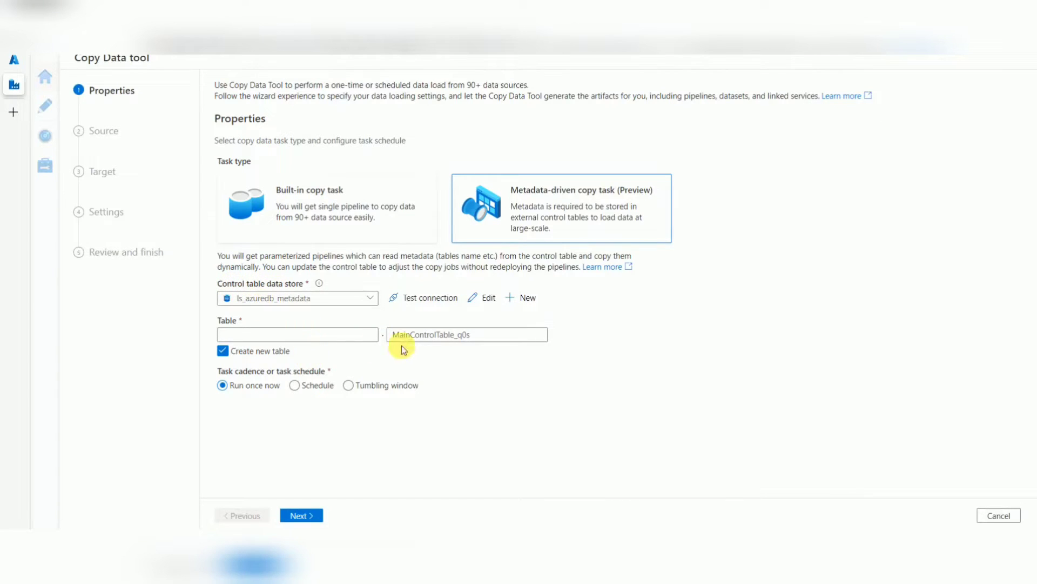
Step: Set the control table's schema to dbo, keep the suggested table name and the run-once cadence, and continue to the source settings
drag(394, 333, 468, 335)
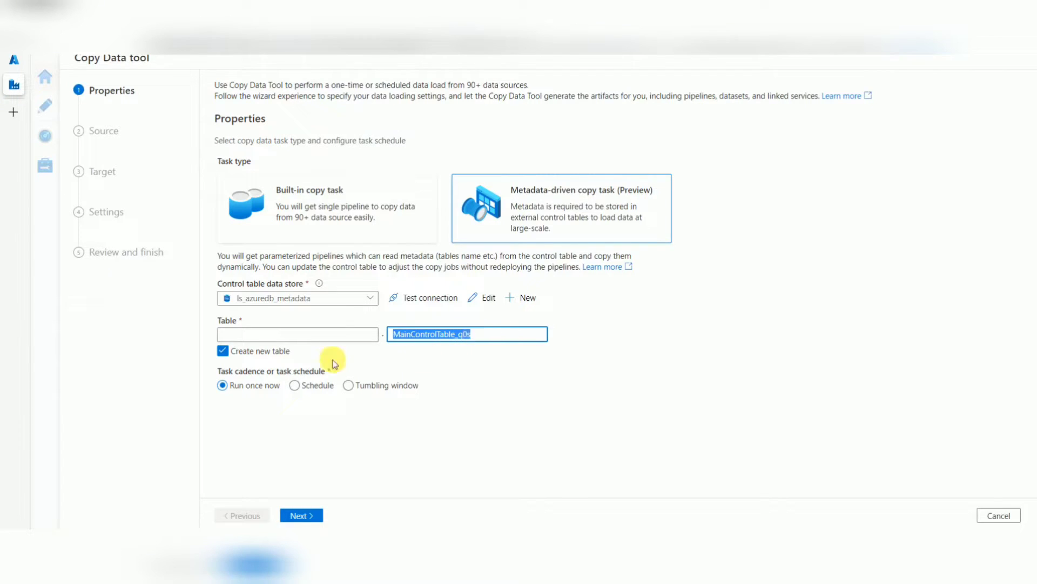
click(325, 339)
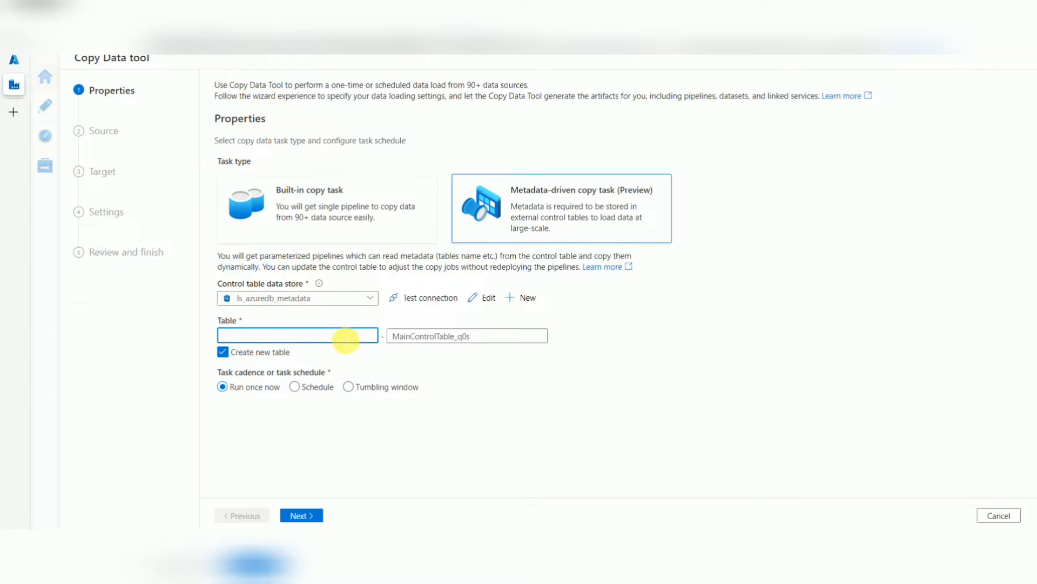
text(dbo)
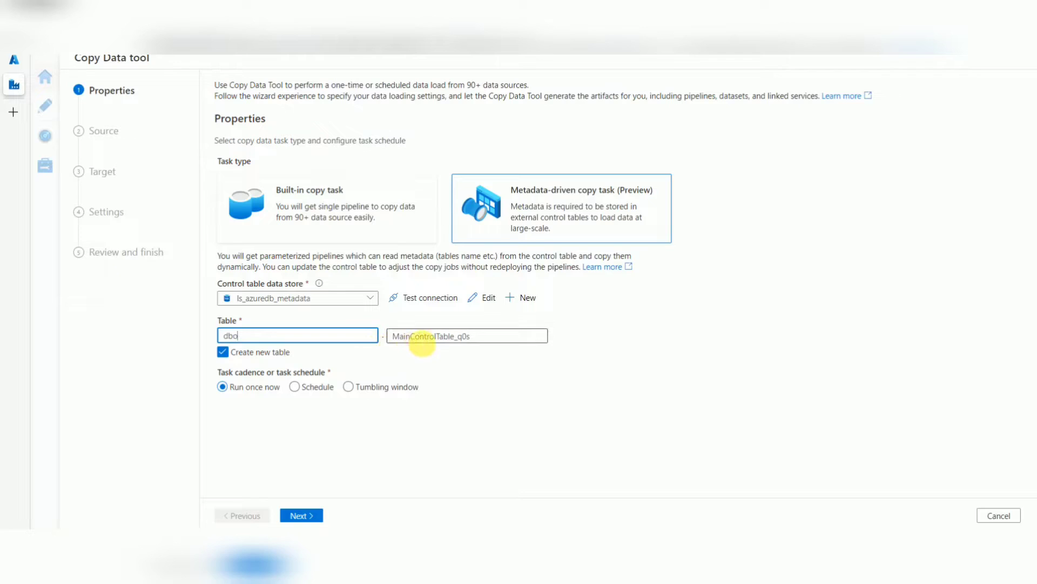
double_click(422, 342)
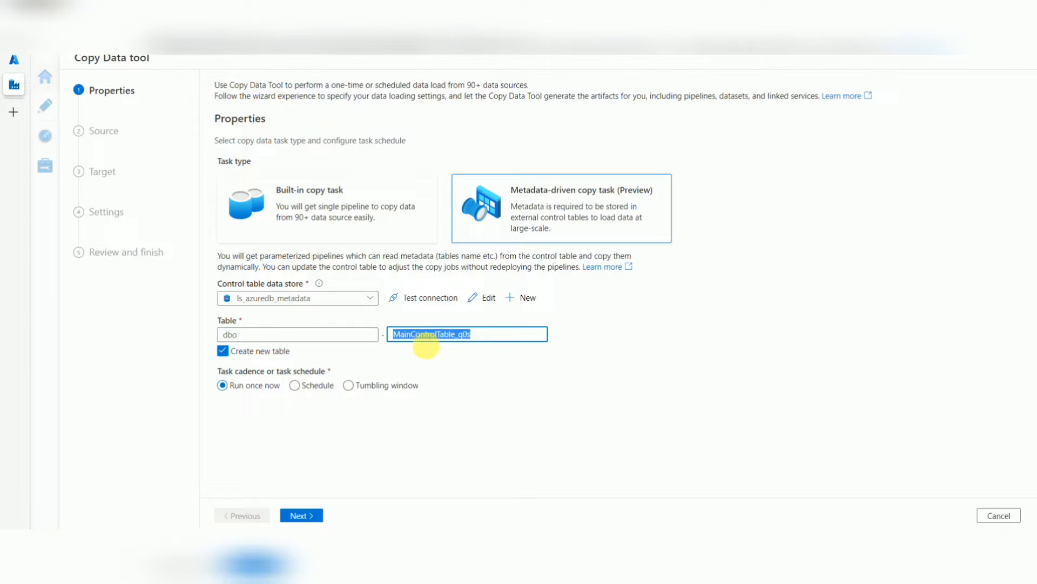
drag(464, 337, 481, 338)
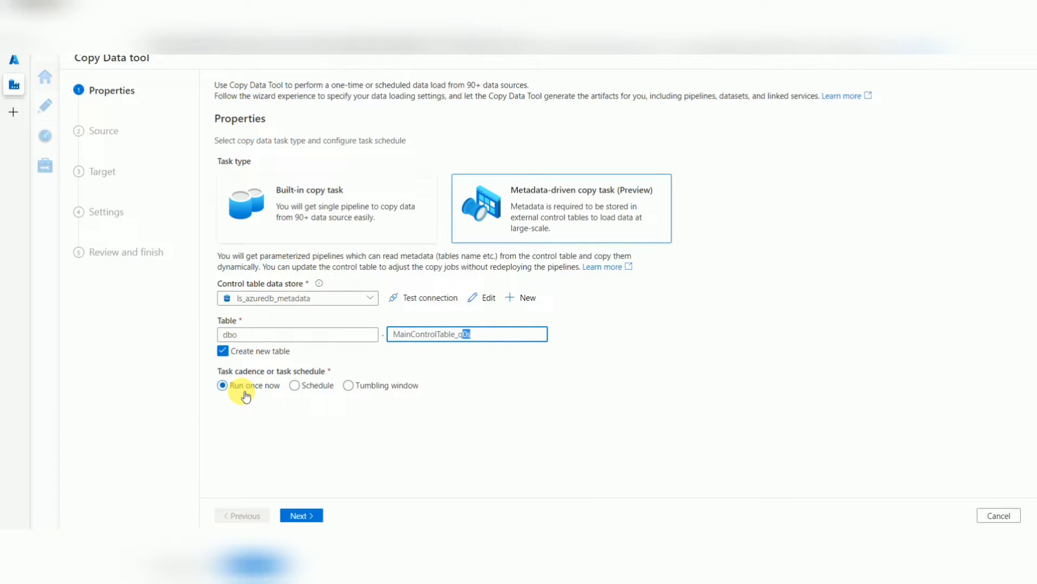
click(300, 511)
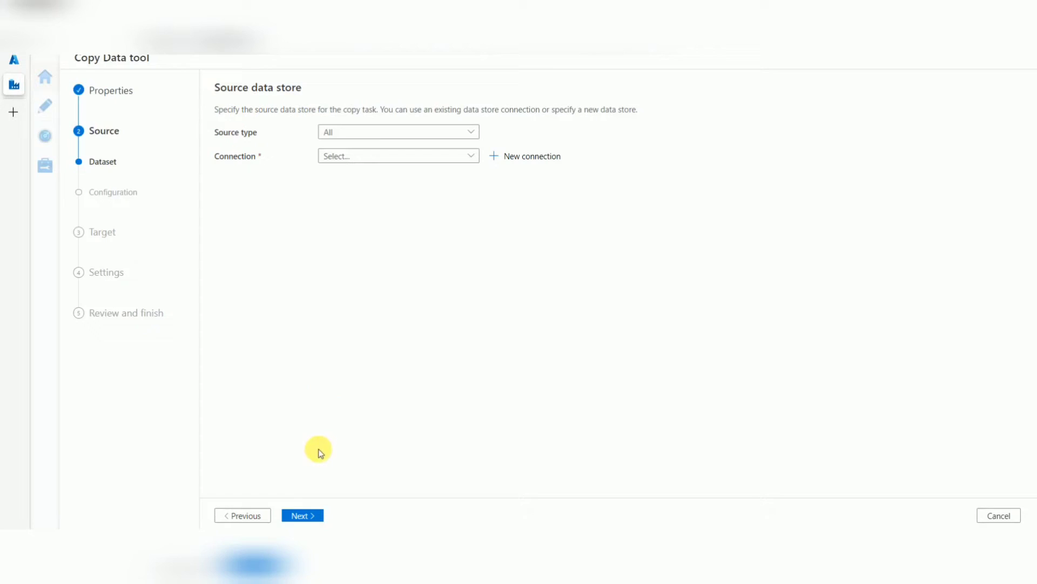
Step: Use ls_azuredb_metadata as the source connection and select all the SalesLT tables for copying, leaving out the dbo tables
click(333, 156)
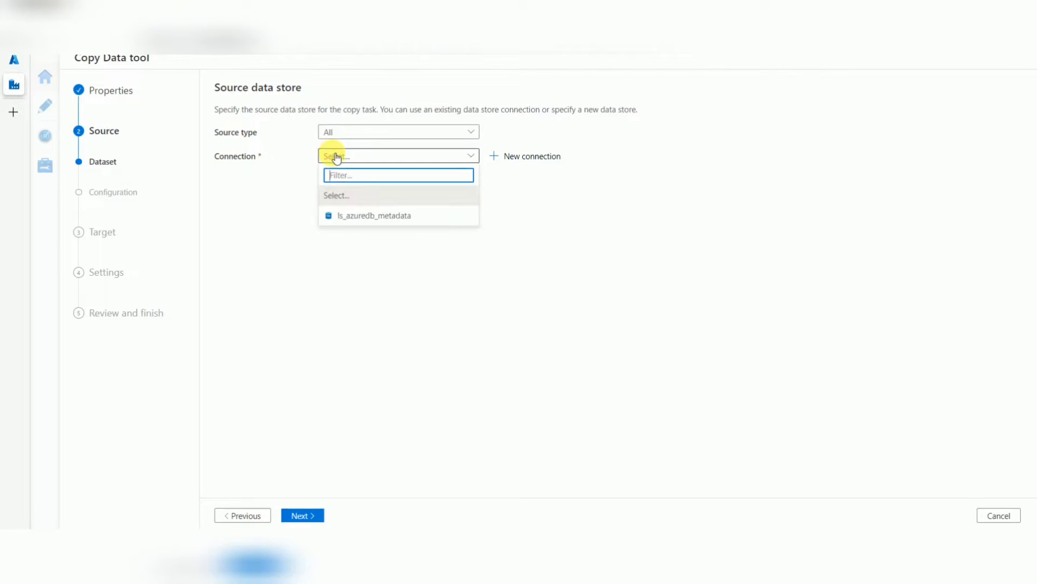
click(369, 219)
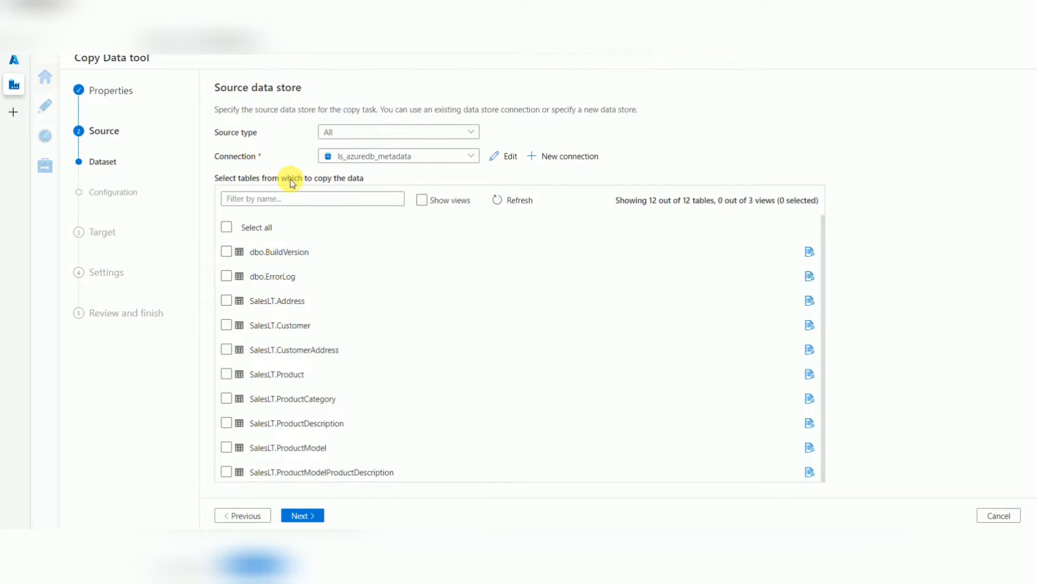
click(227, 301)
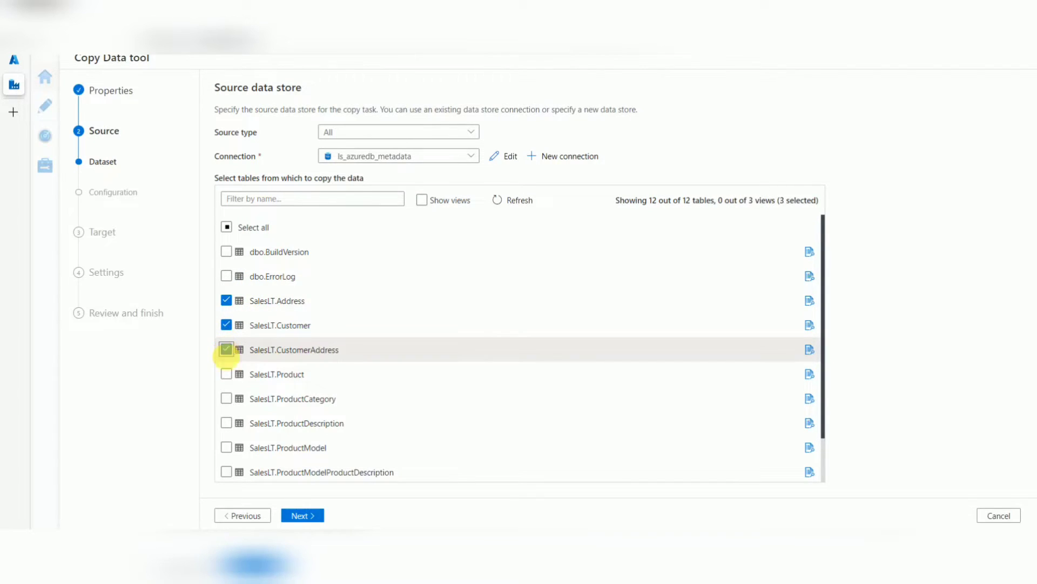
click(227, 375)
click(227, 399)
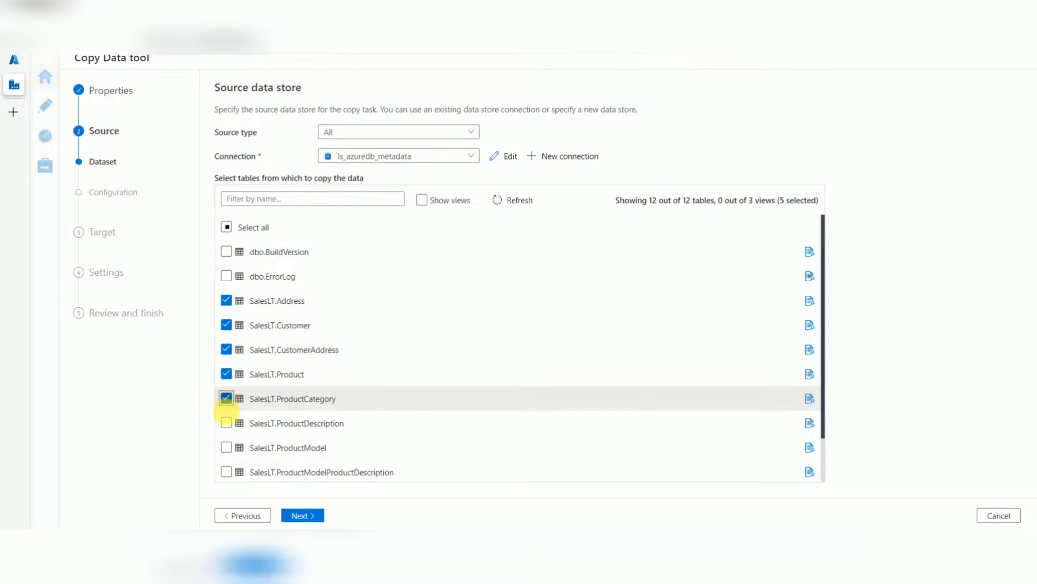
click(227, 423)
click(229, 448)
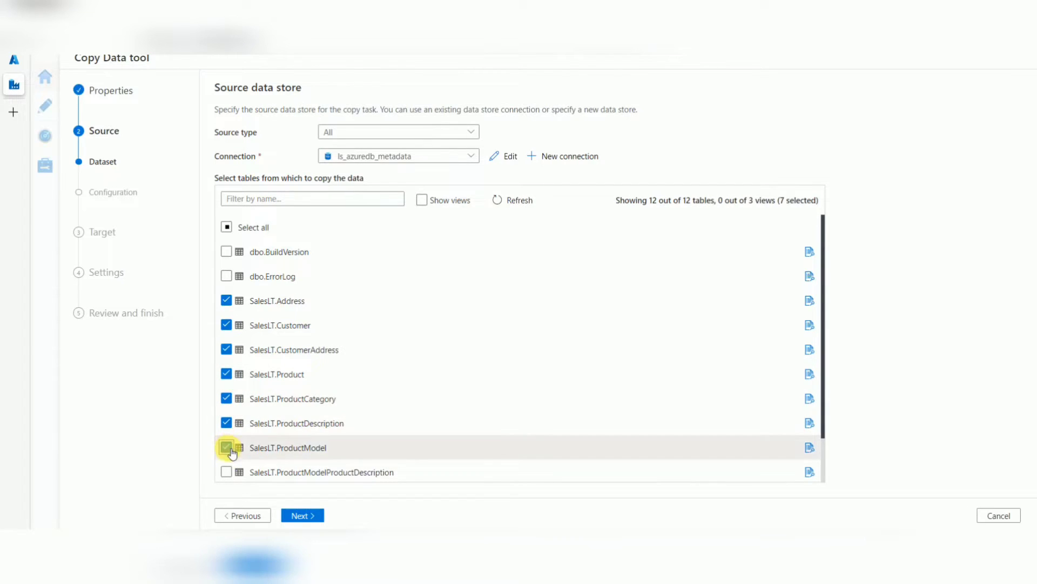
click(227, 472)
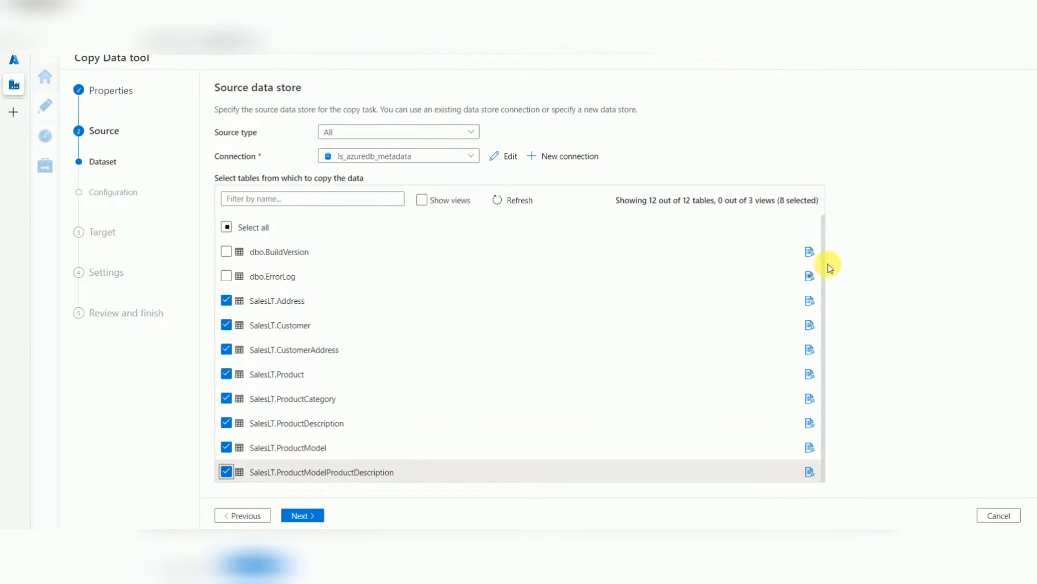
drag(825, 266, 829, 342)
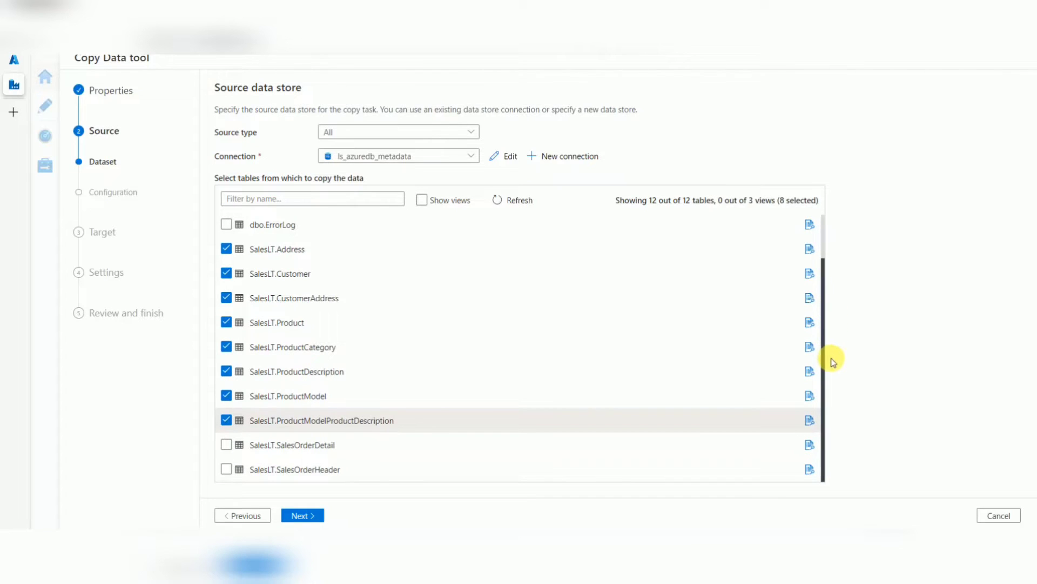
click(227, 445)
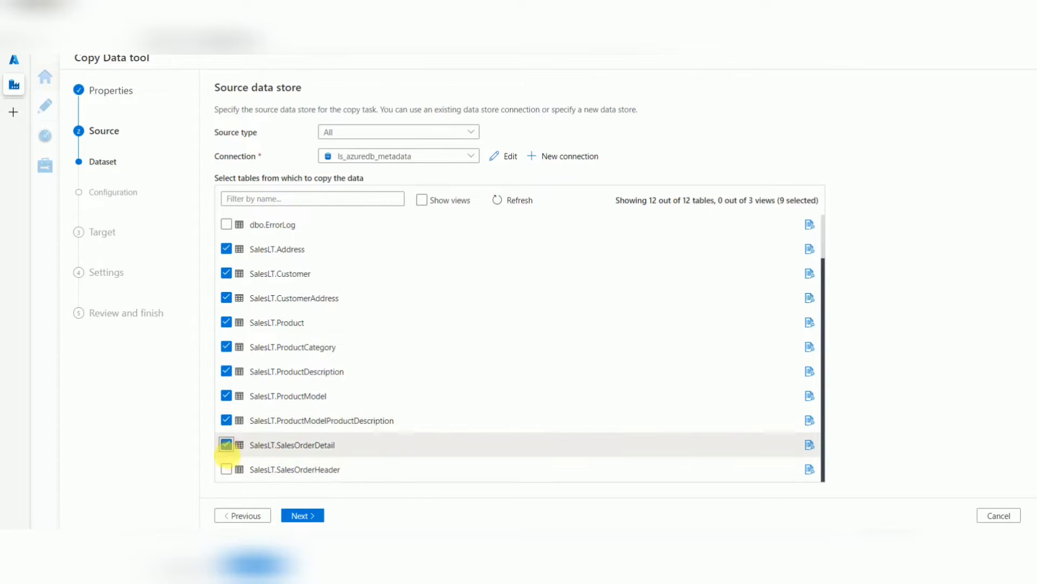
click(227, 470)
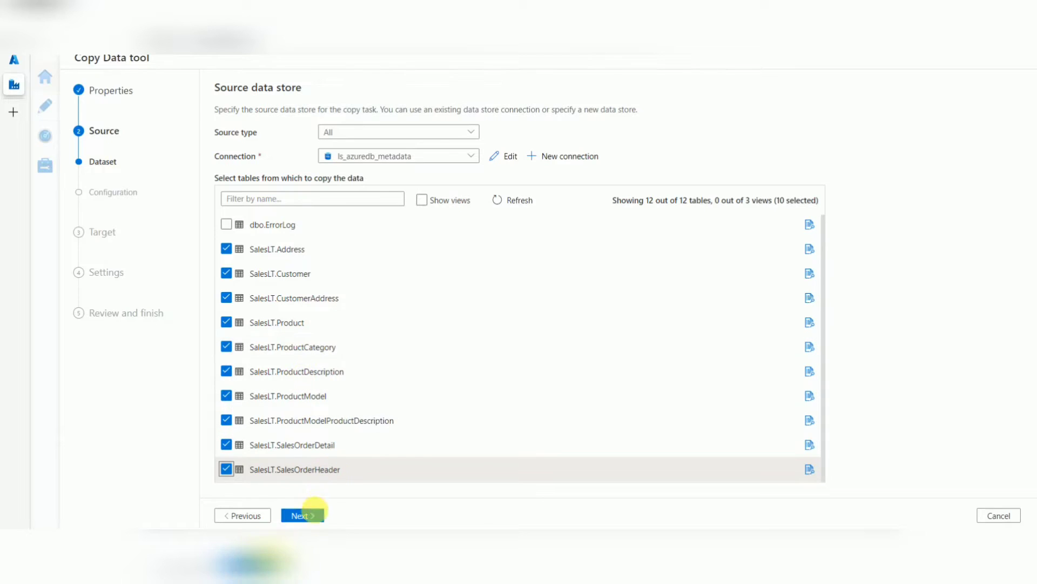
Step: Continue to the loading behavior settings and choose to configure each table individually
click(313, 513)
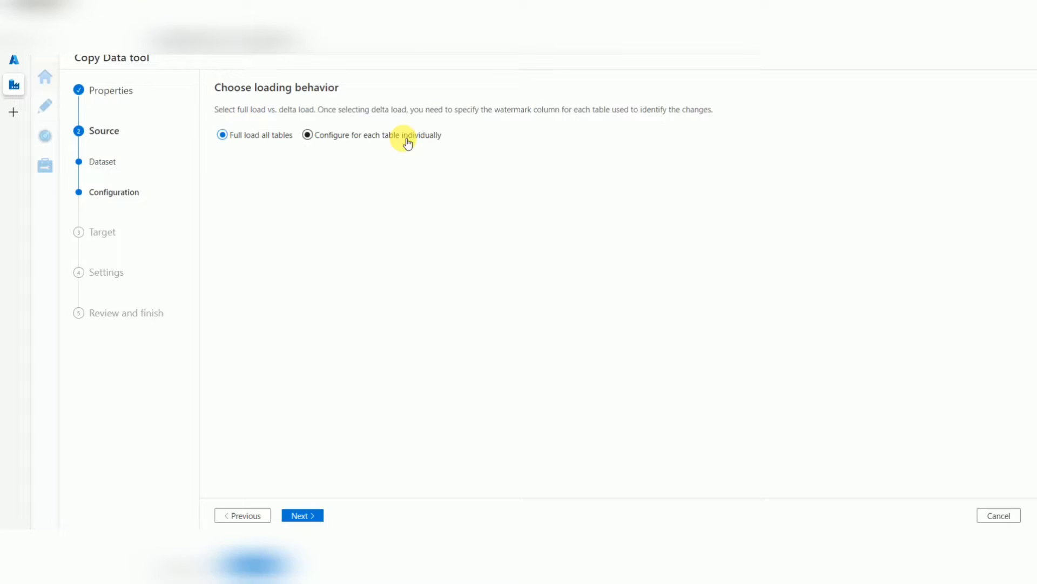
click(336, 139)
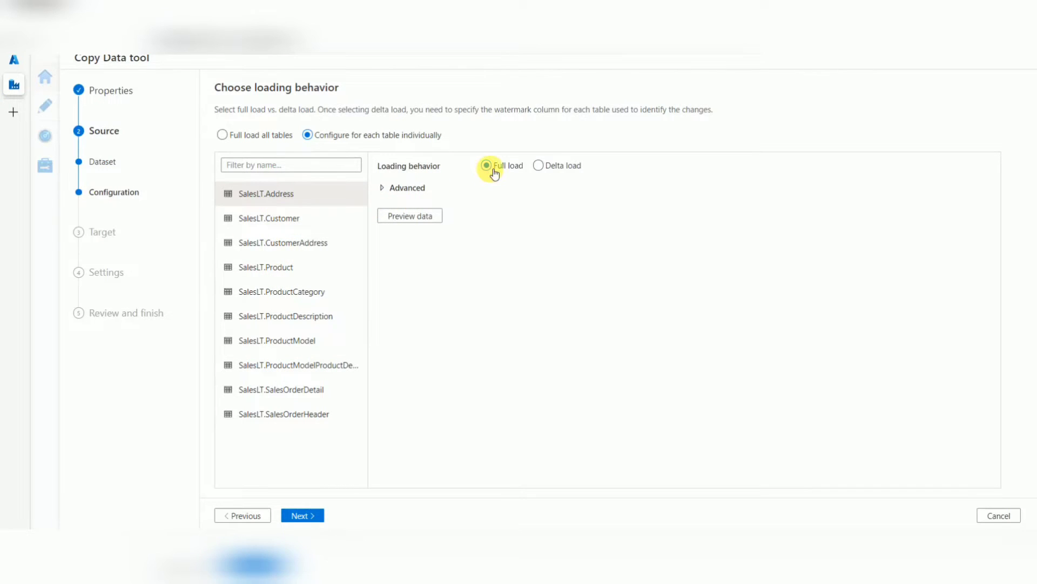
Step: Set the SalesLT.Customer table to delta load with ModifiedDate as its watermark column
click(293, 226)
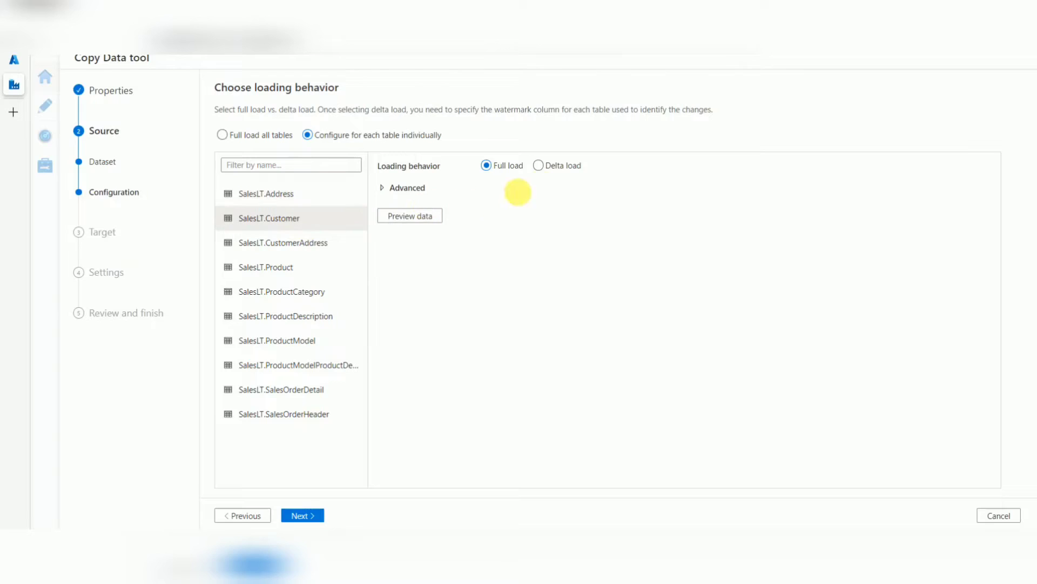
click(538, 165)
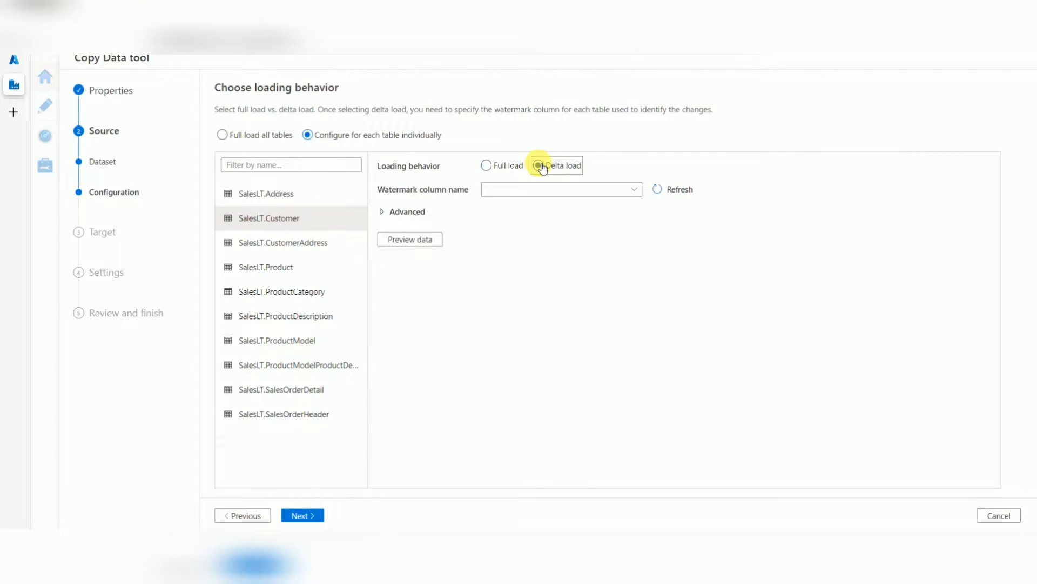
click(497, 190)
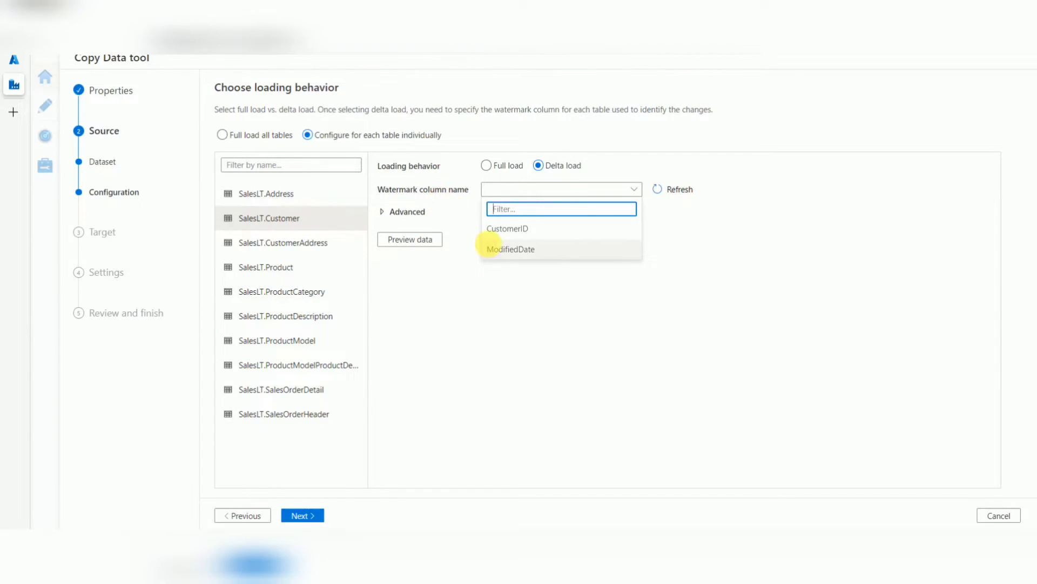
click(493, 248)
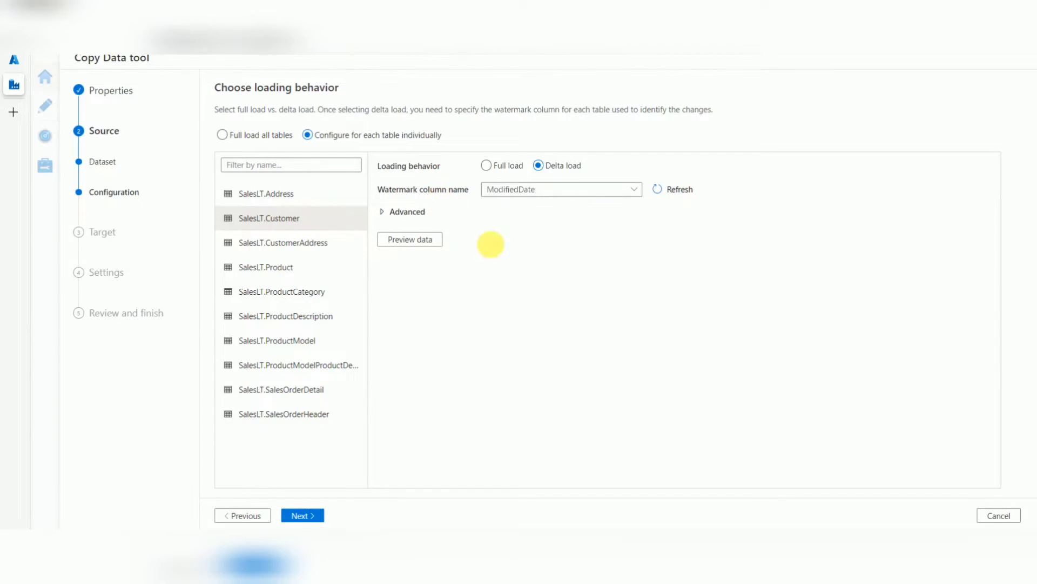
Step: Set the SalesLT.Address table to delta load with ModifiedDate as the watermark column, starting at 07/21/2021 00:00:00
click(338, 198)
click(560, 163)
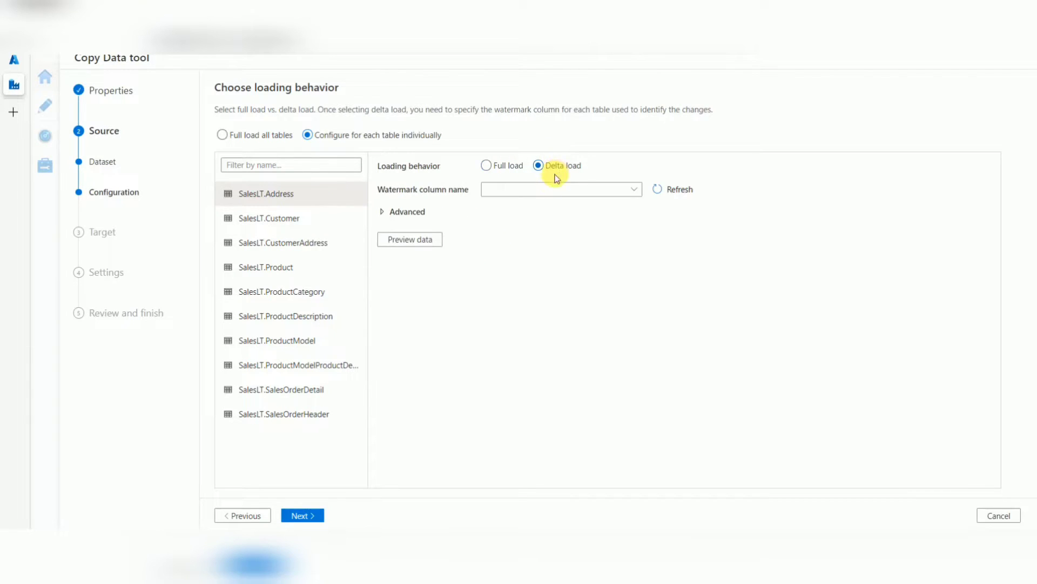
click(556, 187)
click(529, 248)
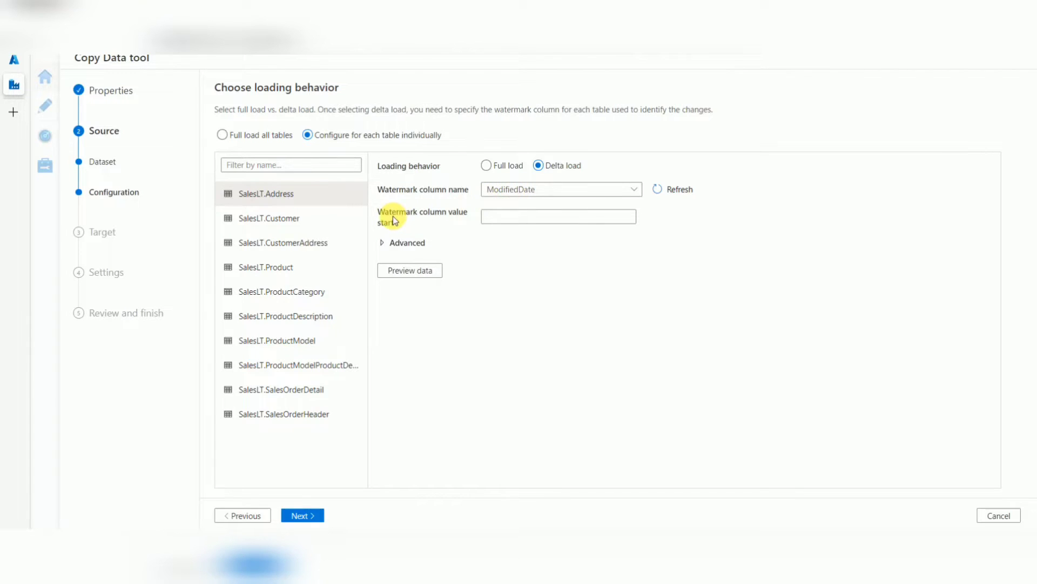
click(502, 217)
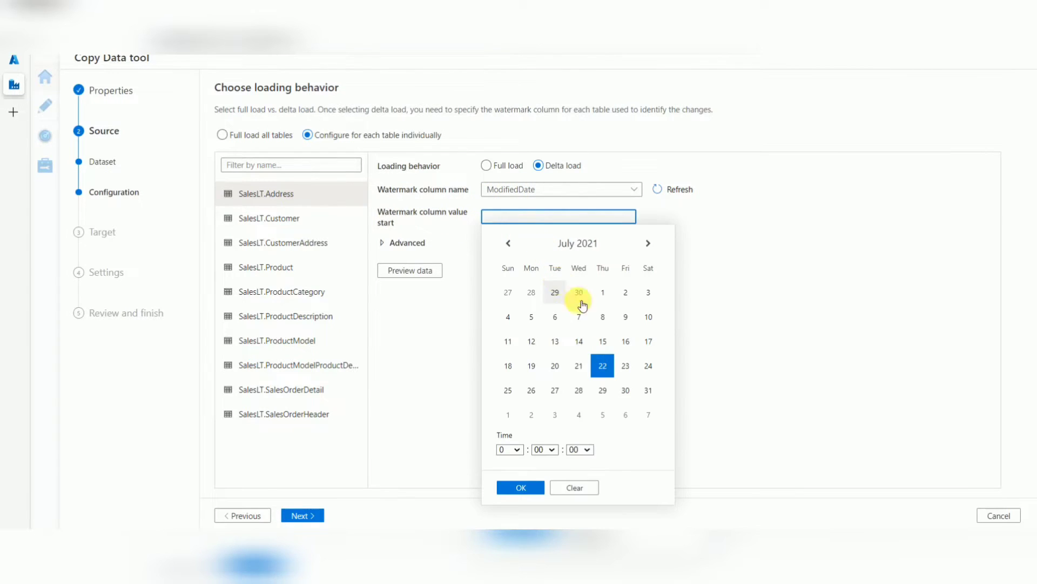
click(579, 366)
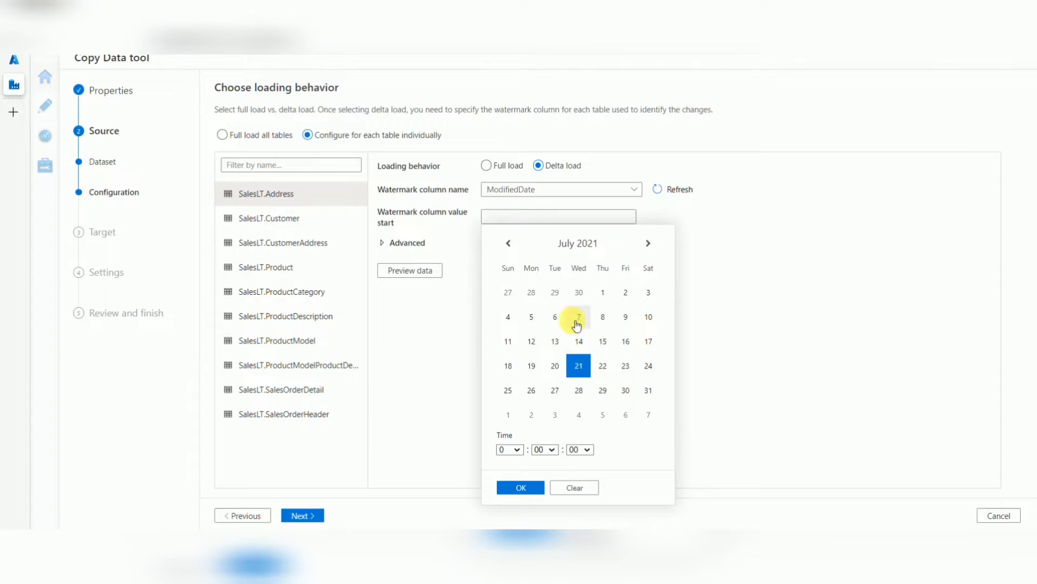
click(522, 487)
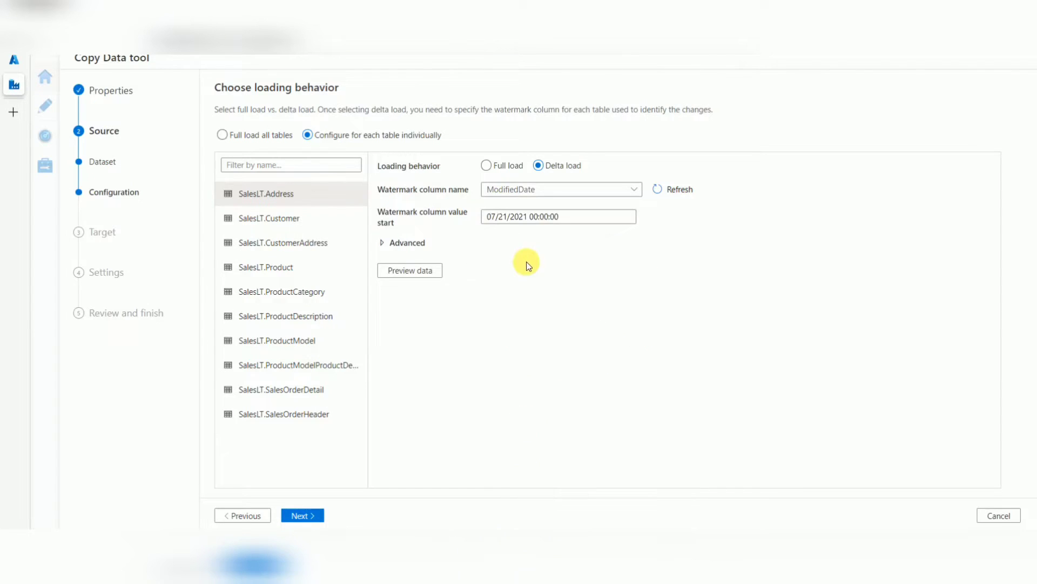
Step: Copy the watermark start value of SalesLT.Address and paste it, 07/21/2021 00:00:00, as the start value of SalesLT.Customer
click(522, 216)
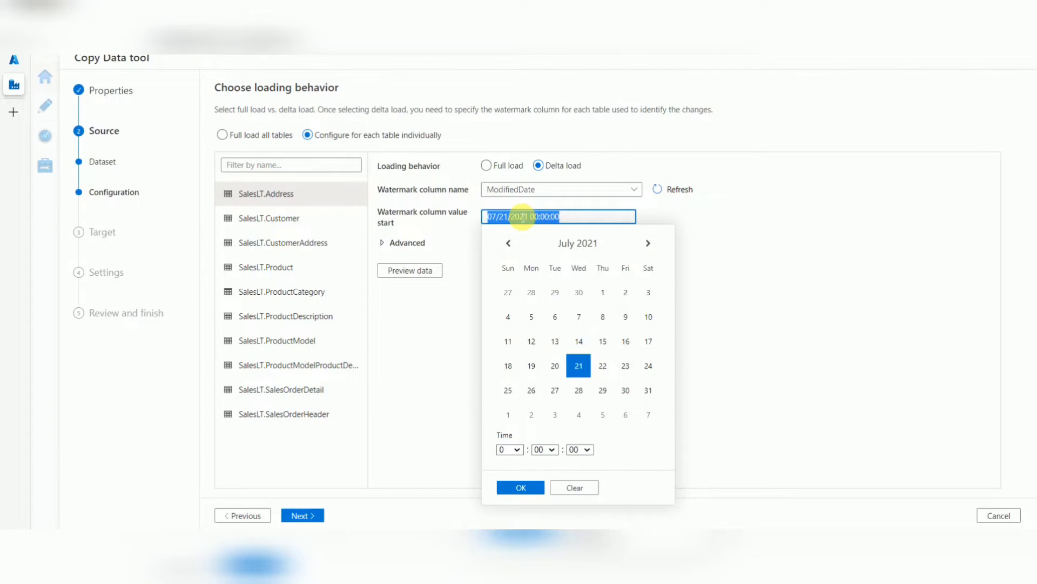
click(289, 218)
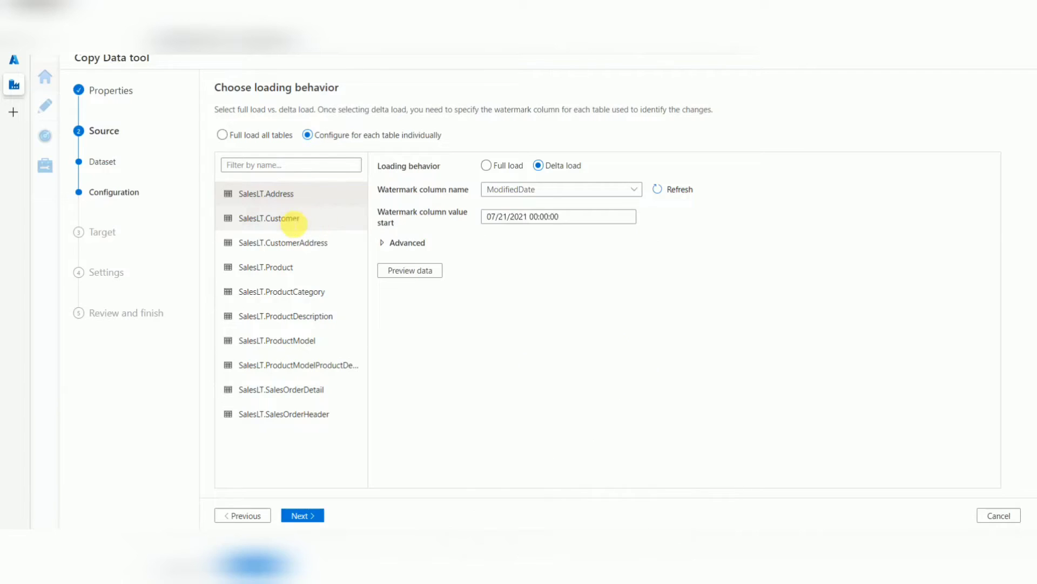
click(530, 217)
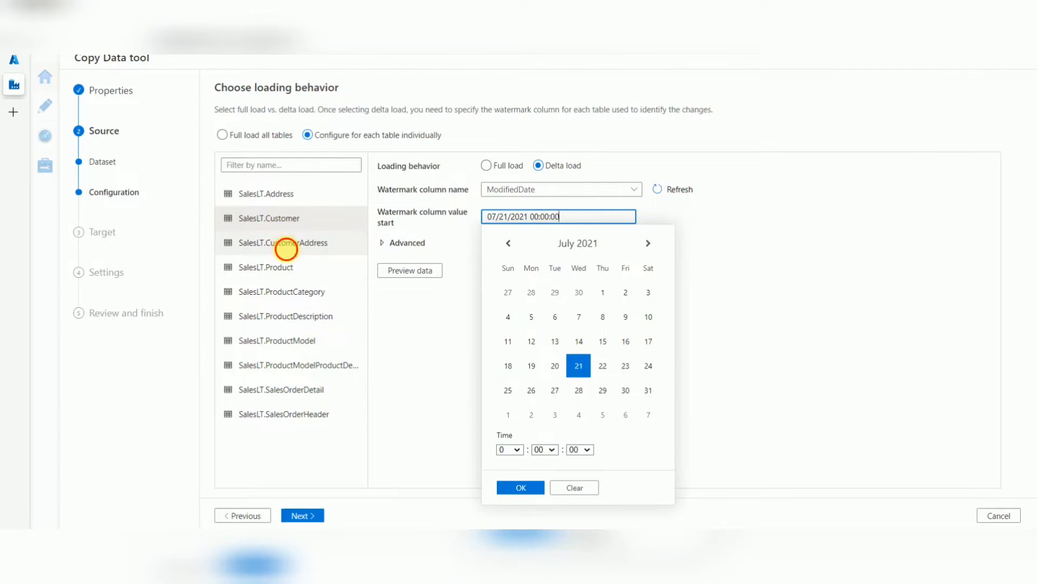
Step: Set SalesLT.CustomerAddress to delta load with ModifiedDate as the watermark column and 07/21/2021 00:00:00 as the start value
click(285, 244)
click(540, 166)
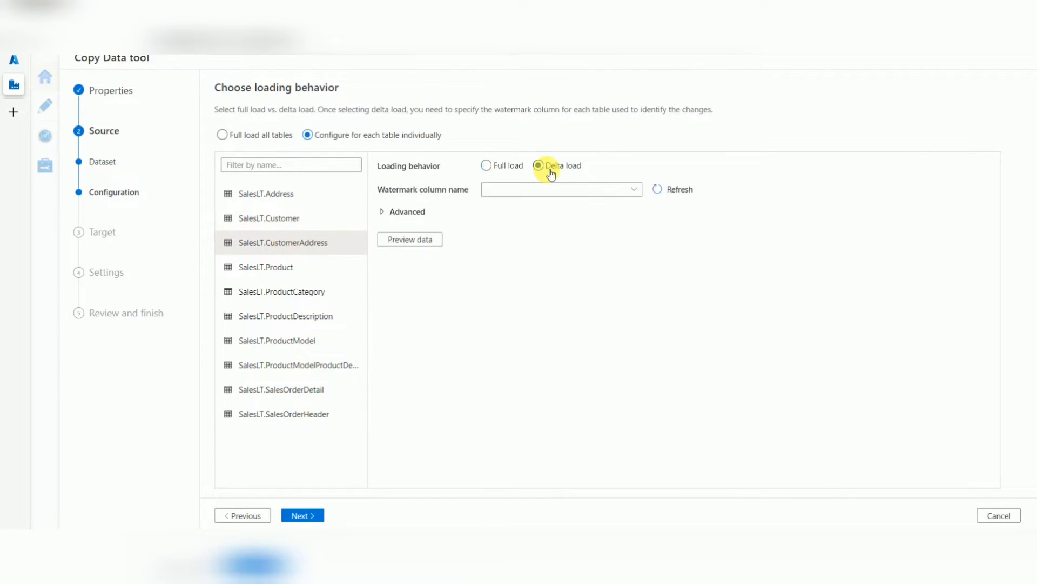
click(508, 190)
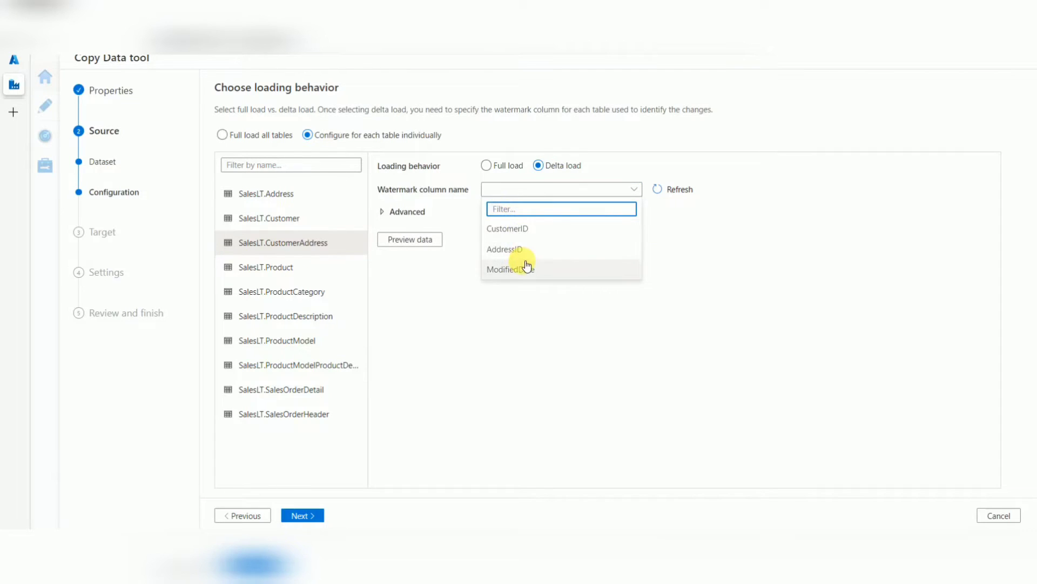
click(525, 264)
click(510, 217)
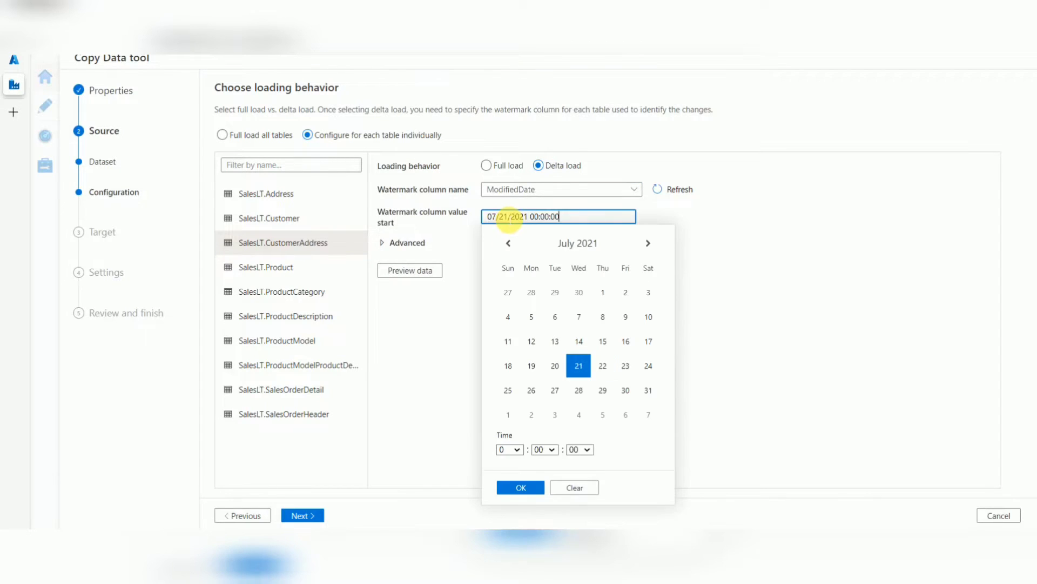
click(442, 342)
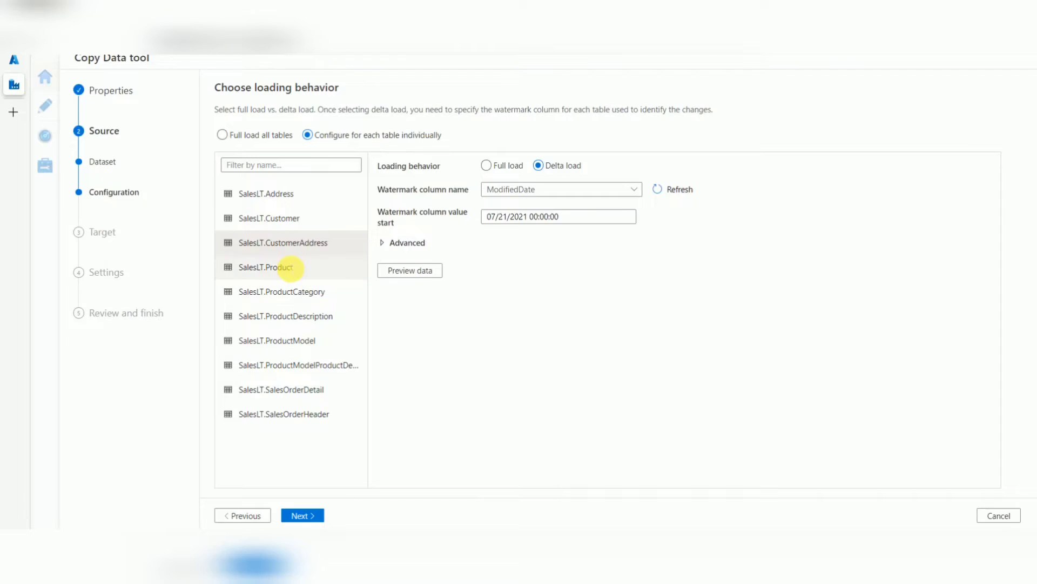
Step: Set SalesLT.Product to delta load with ModifiedDate as the watermark column and 07/21/2021 00:00:00 as the start value
click(291, 267)
click(552, 166)
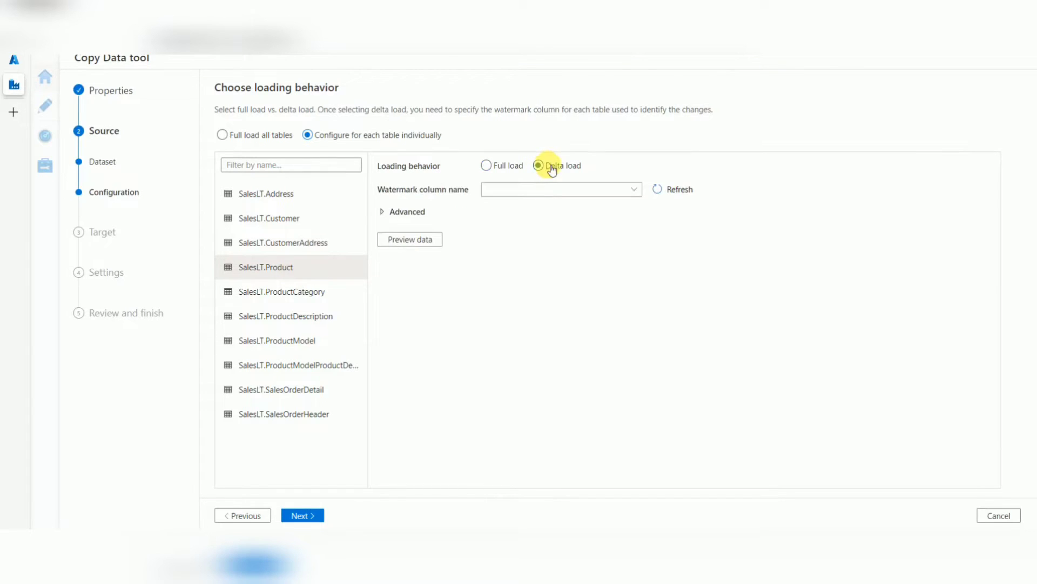
click(516, 192)
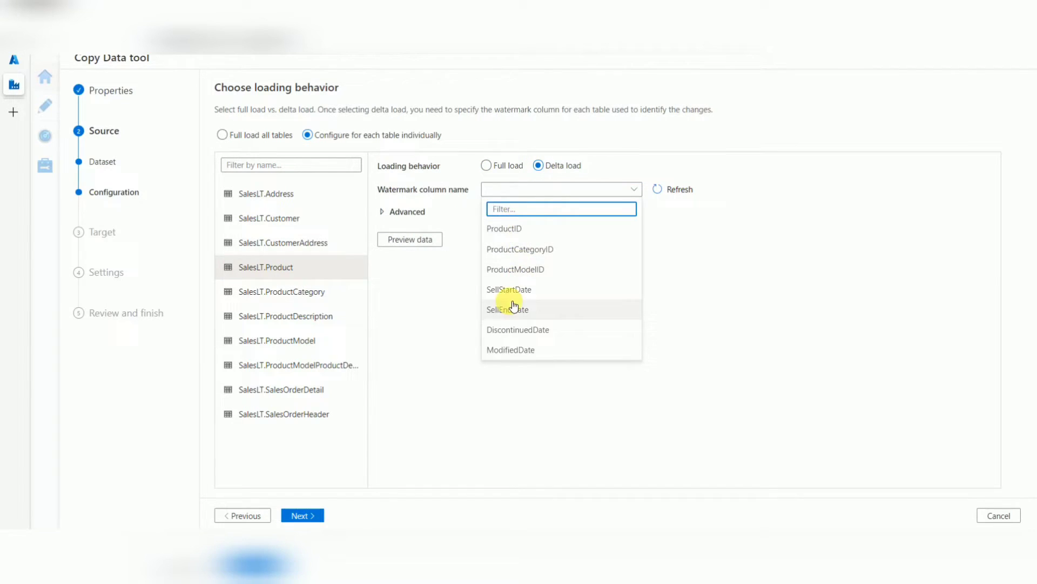
click(510, 350)
click(532, 216)
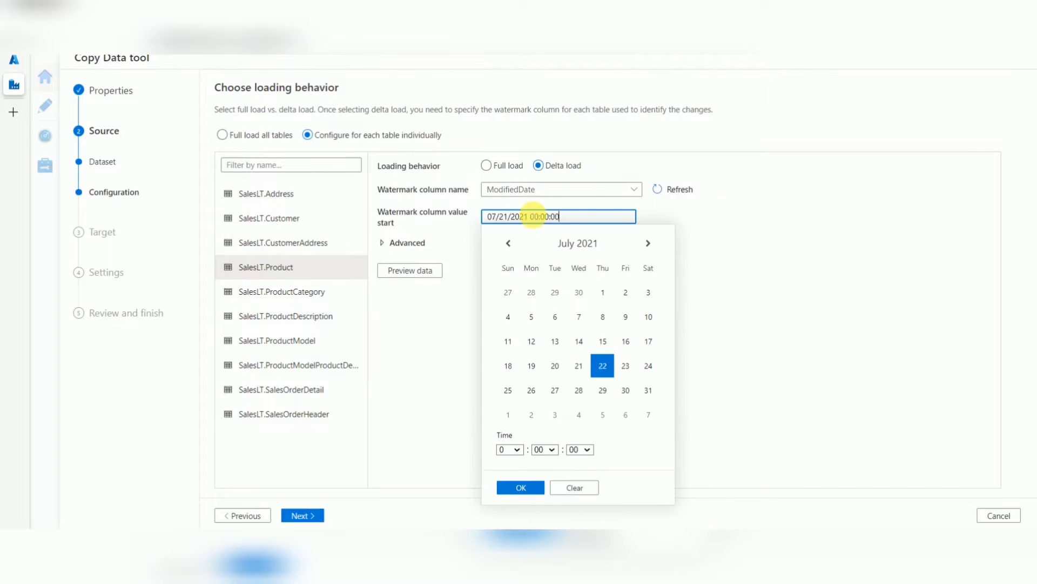
Step: Set SalesLT.ProductCategory to delta load with ModifiedDate as the watermark column and 07/21/2021 00:00:00 as the start value
click(296, 296)
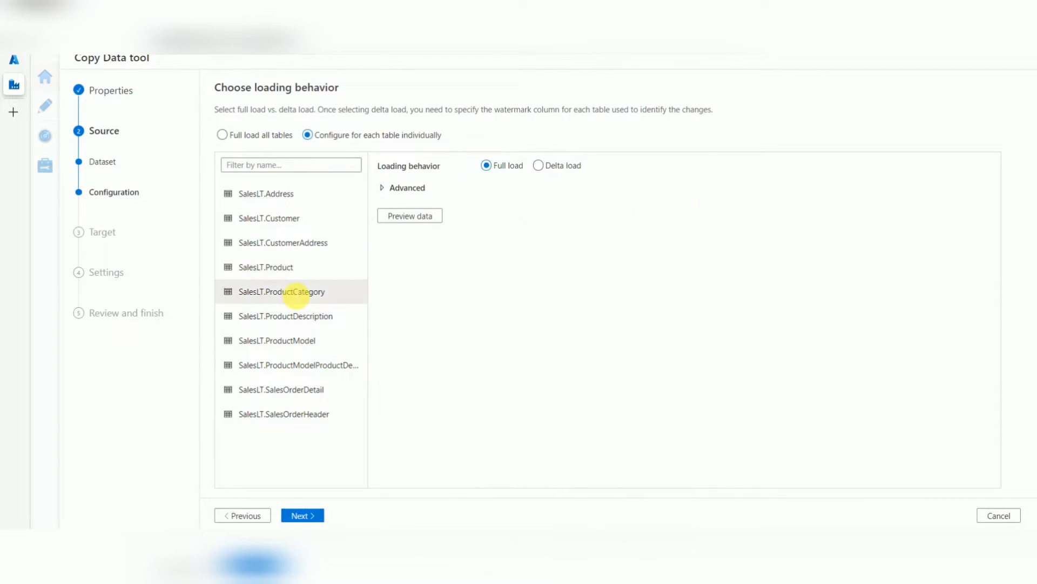
click(540, 166)
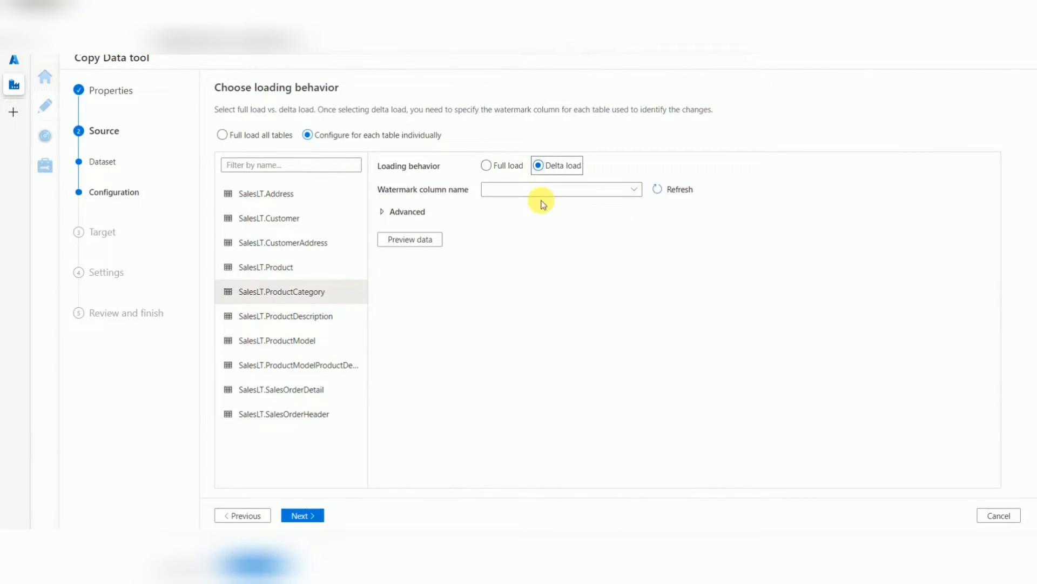
click(514, 189)
click(522, 270)
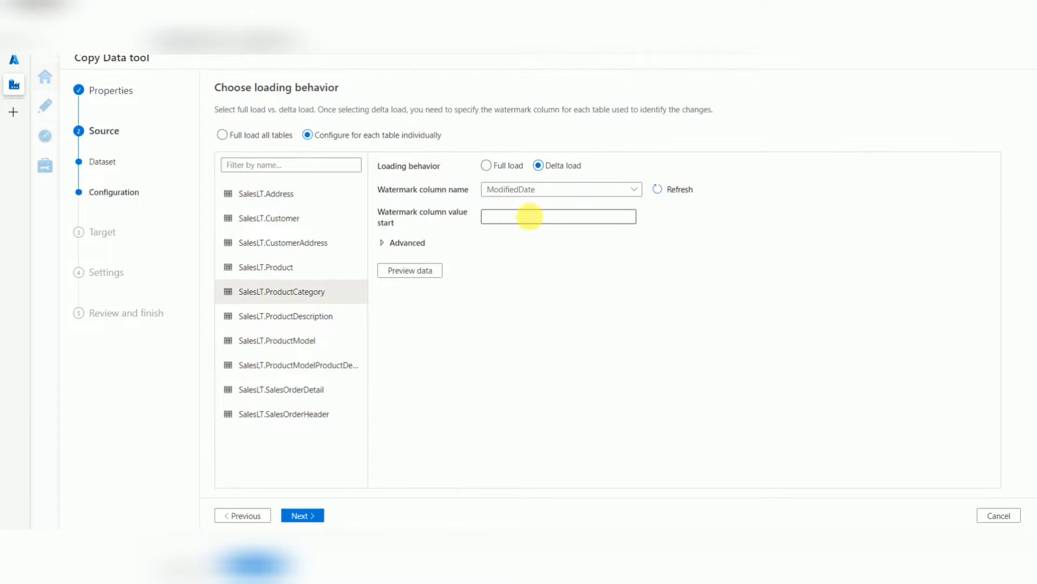
click(526, 223)
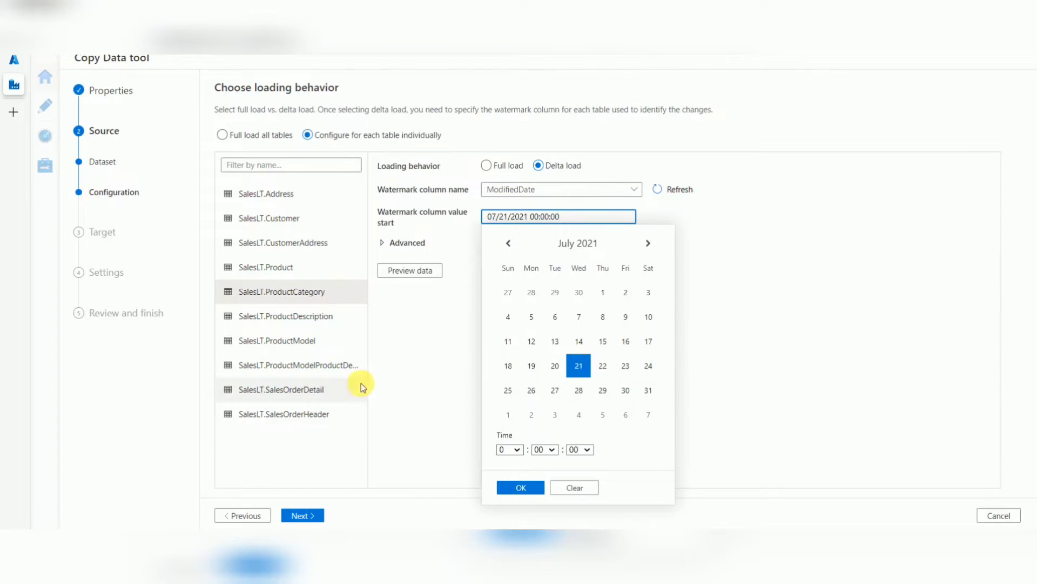
click(413, 354)
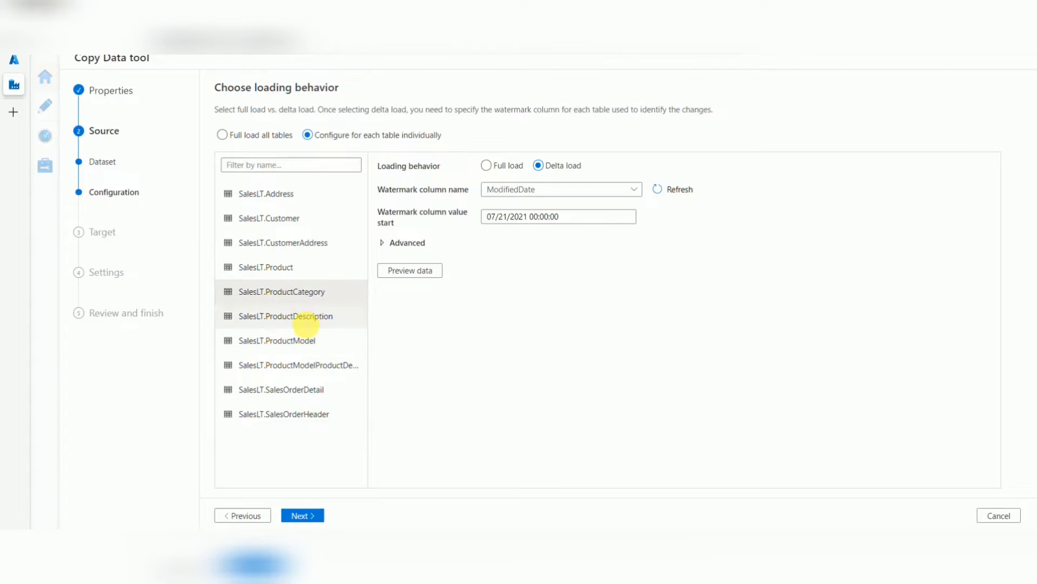
Step: Set SalesLT.ProductDescription to delta load with ModifiedDate as the watermark column and paste the copied watermark start value
click(306, 318)
click(538, 165)
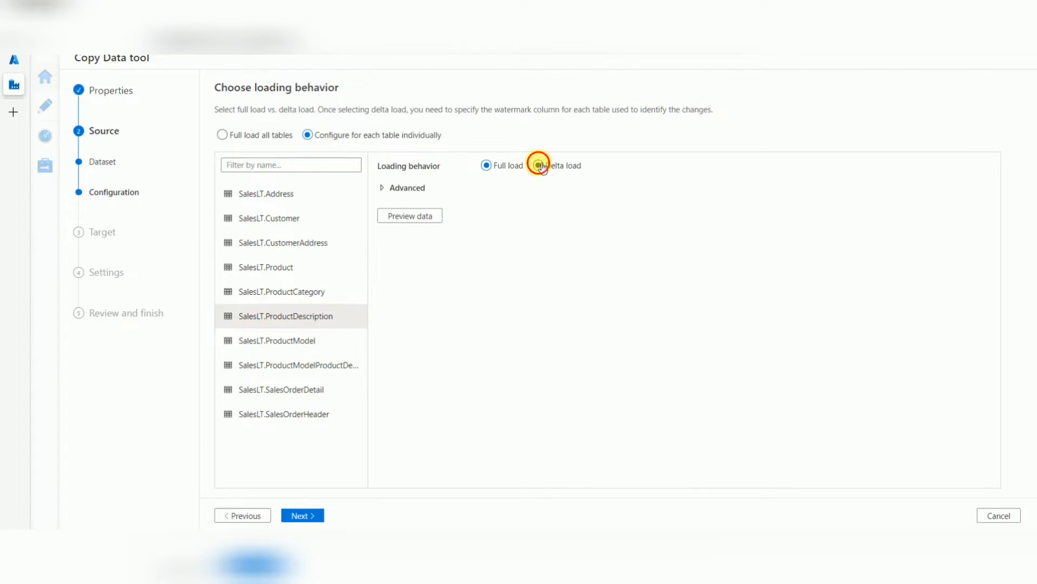
click(498, 190)
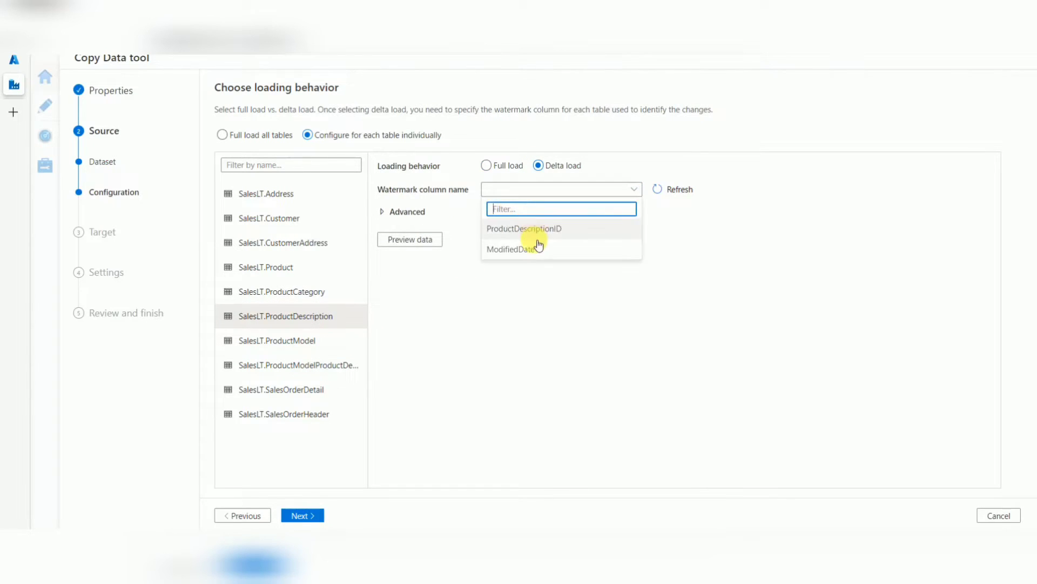
click(533, 248)
click(528, 217)
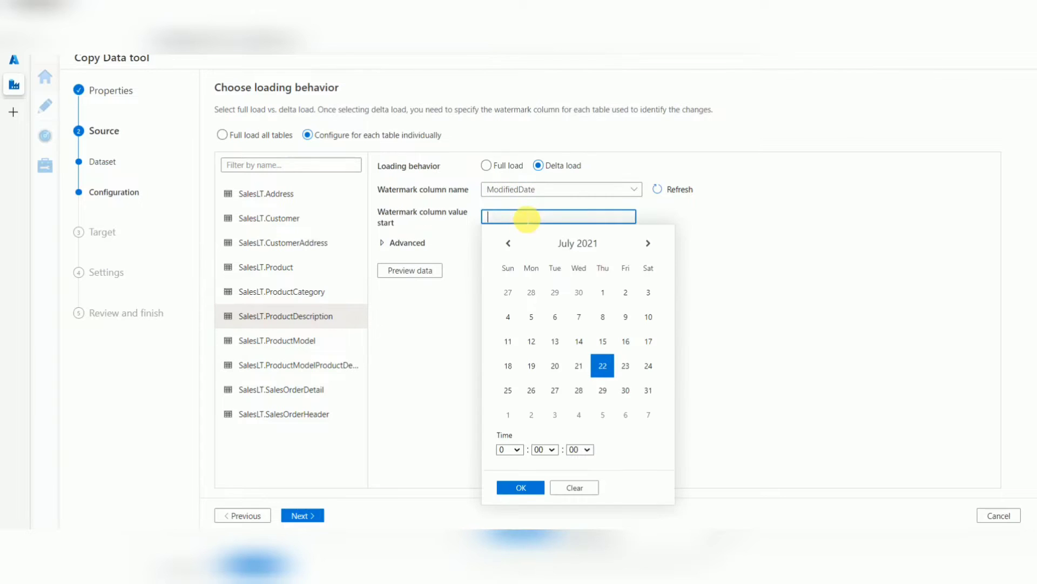
click(306, 340)
Step: Set SalesLT.ProductModel to delta load with ModifiedDate as the watermark column and 07/21/2021 00:00:00 as the start value
click(304, 346)
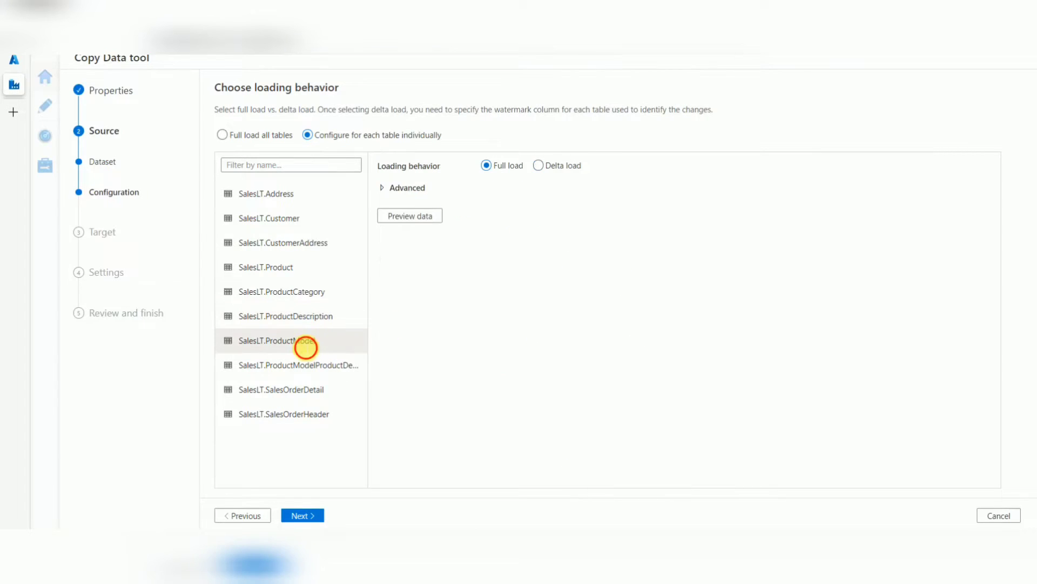
click(562, 165)
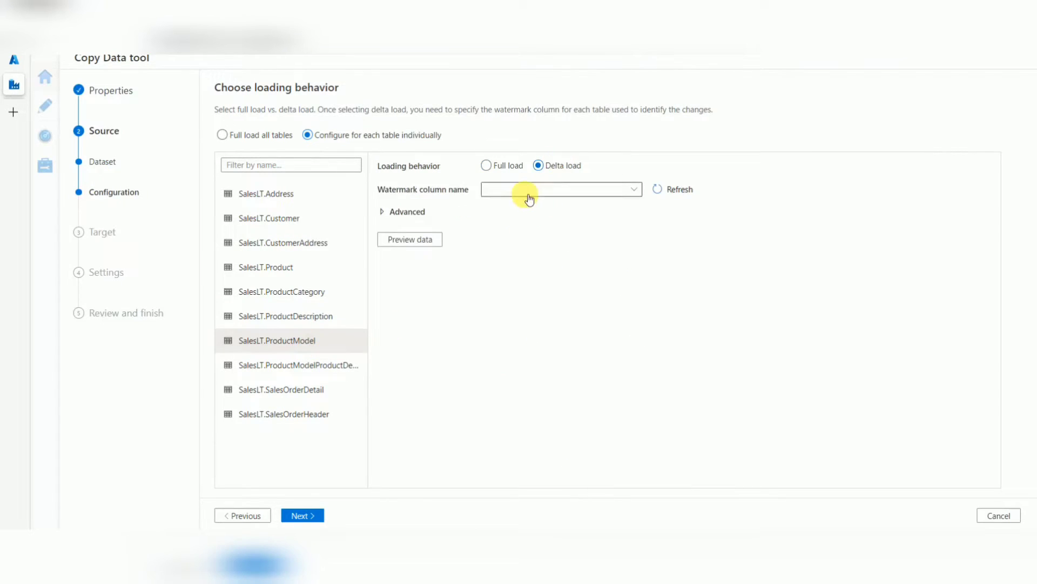
click(528, 190)
click(527, 247)
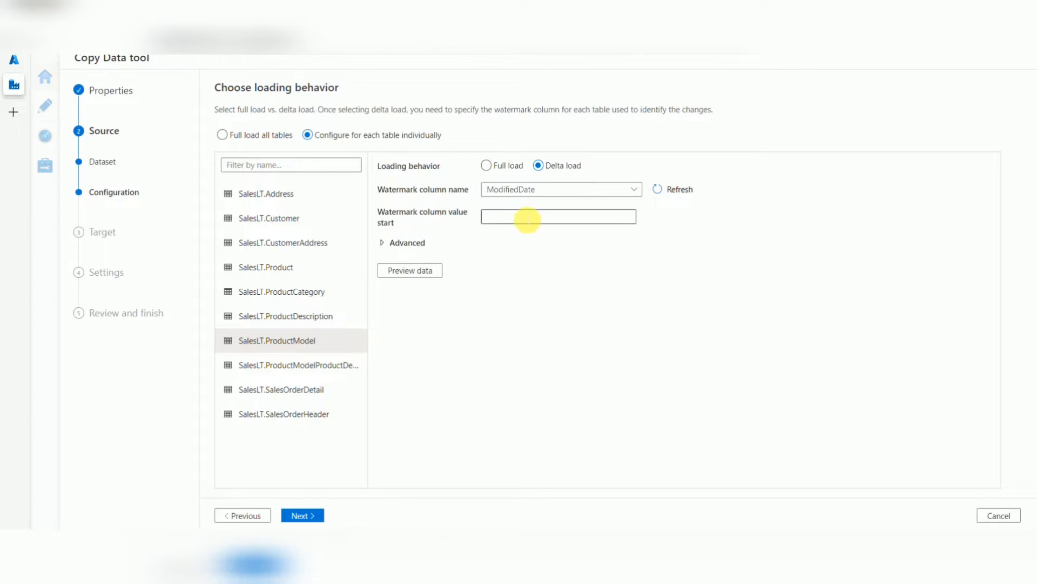
click(527, 216)
click(310, 364)
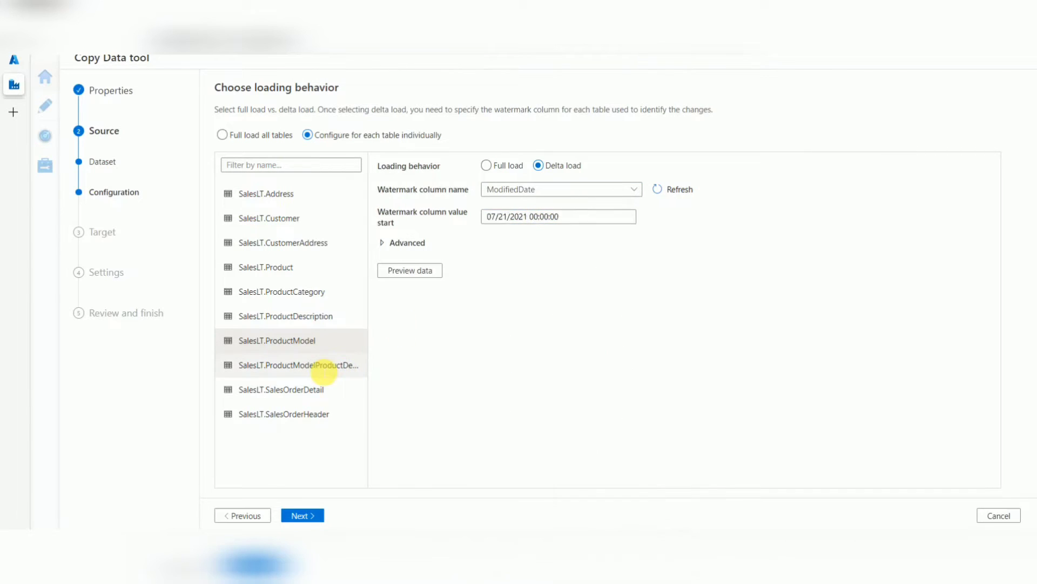
Step: Set SalesLT.ProductModelProductDescription to delta load with ModifiedDate as the watermark column and 07/21/2021 00:00:00 as the start value
click(310, 364)
click(538, 165)
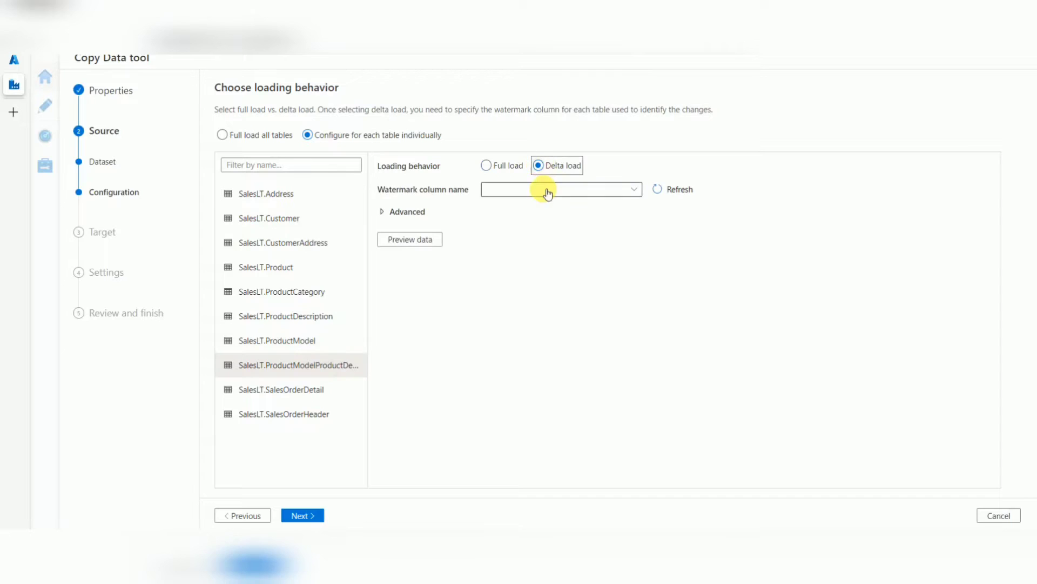
click(539, 190)
click(530, 268)
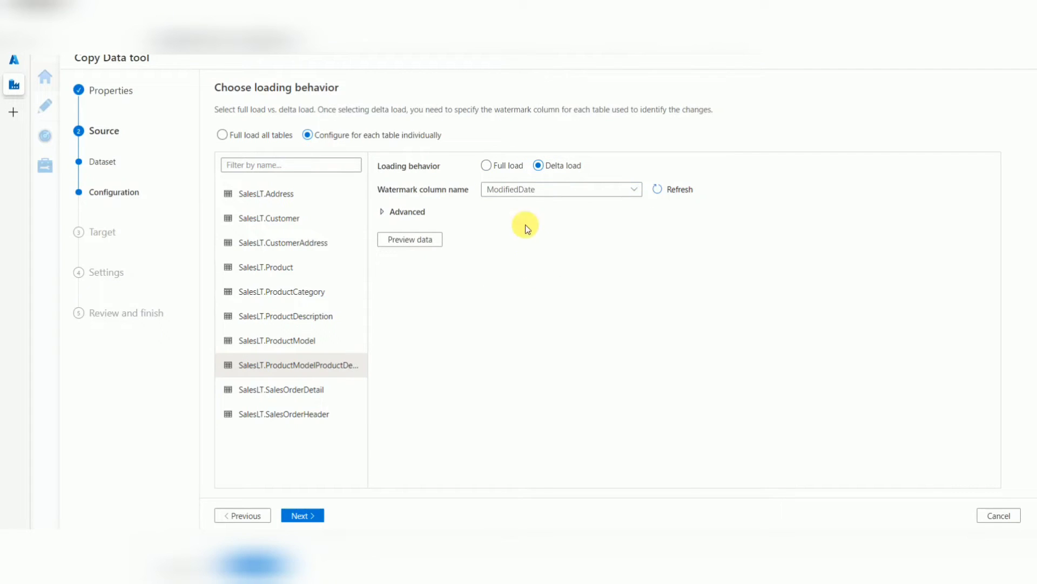
click(538, 216)
click(435, 331)
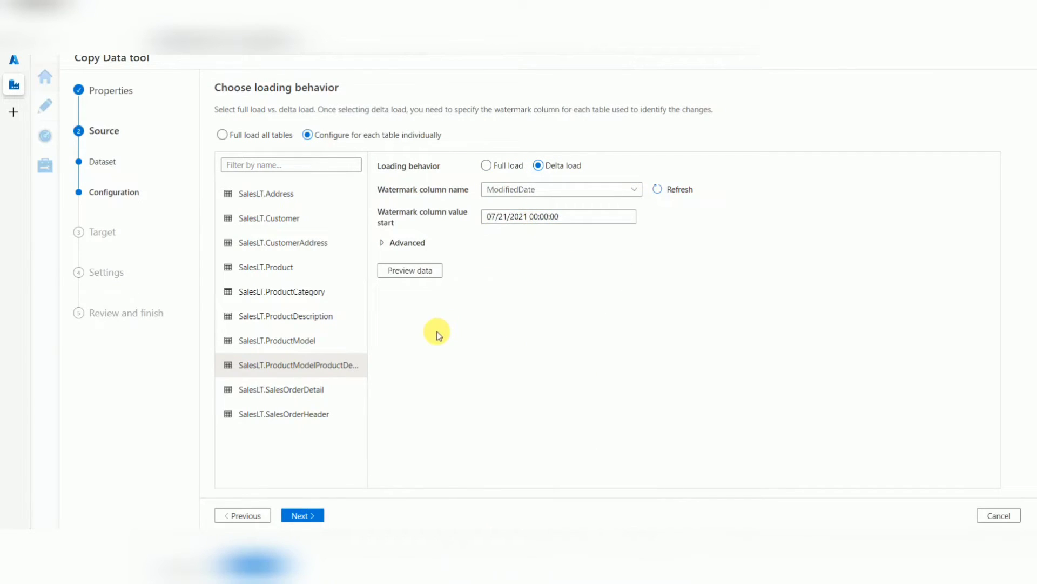
Step: Set SalesLT.SalesOrderDetail to delta load with ModifiedDate as the watermark column and 07/21/2021 00:00:00 as the start value
click(292, 390)
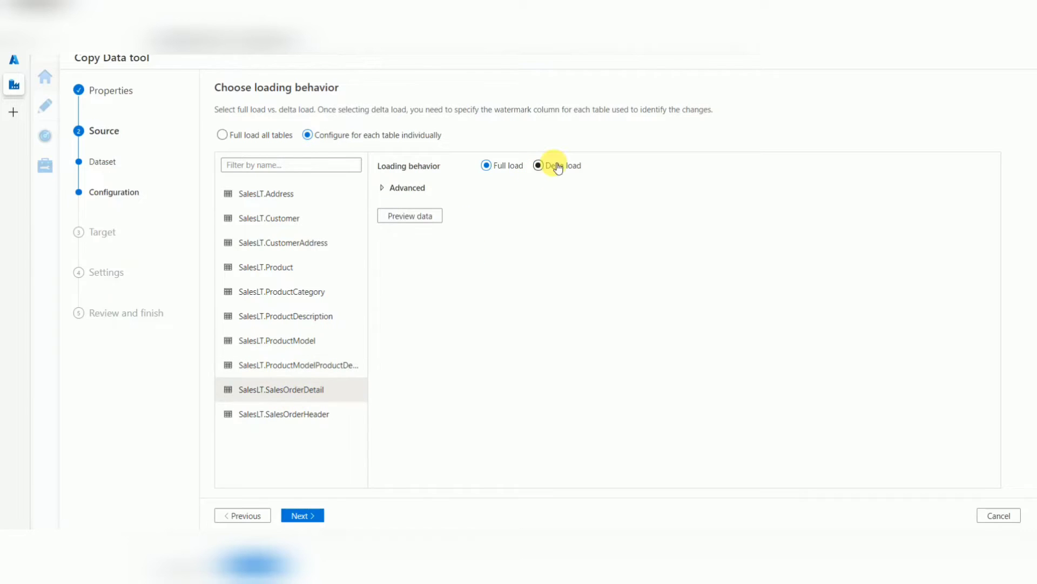
click(538, 165)
click(543, 200)
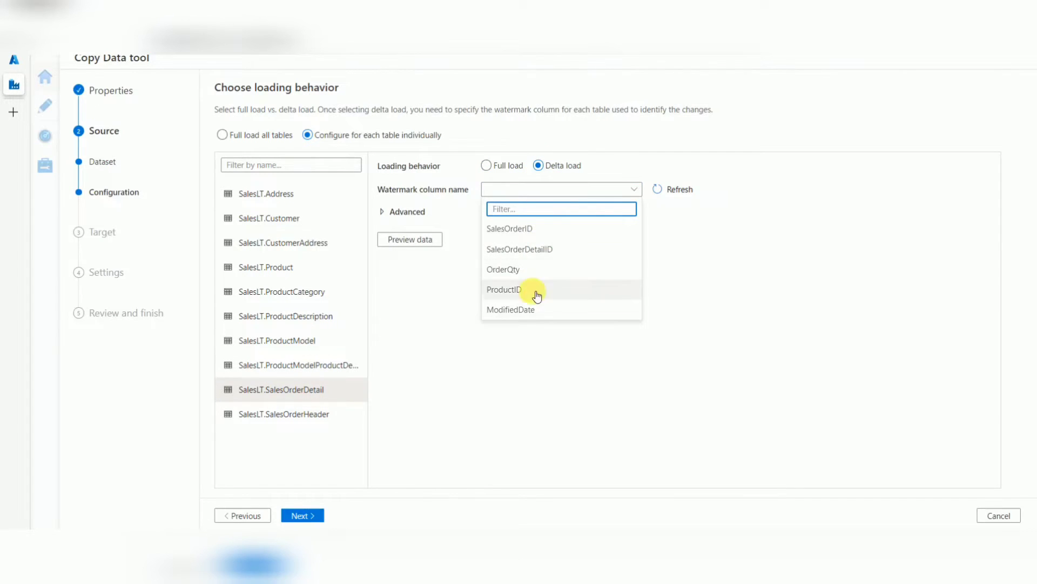
click(531, 306)
click(535, 216)
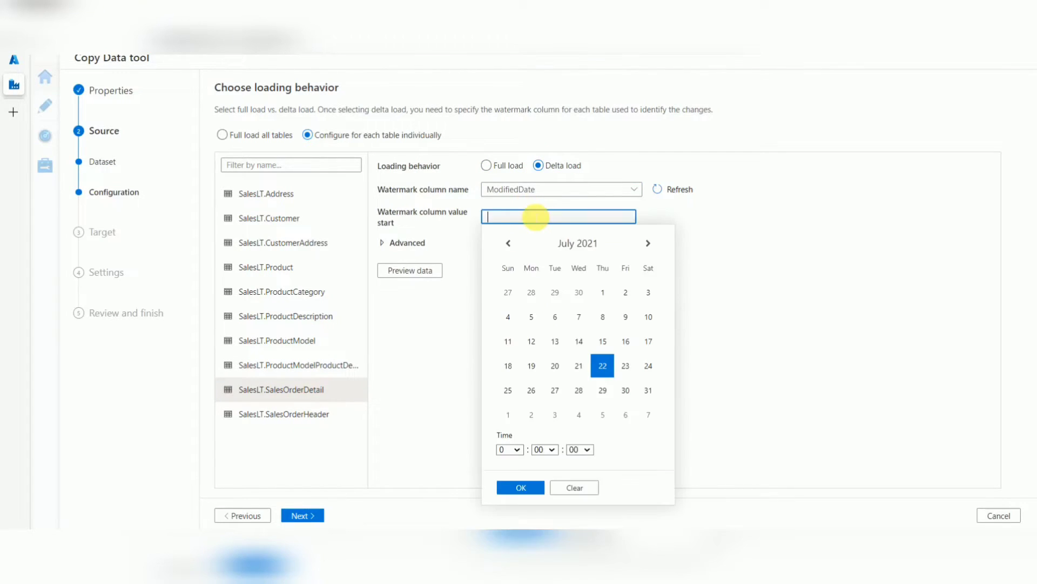
click(602, 364)
click(454, 331)
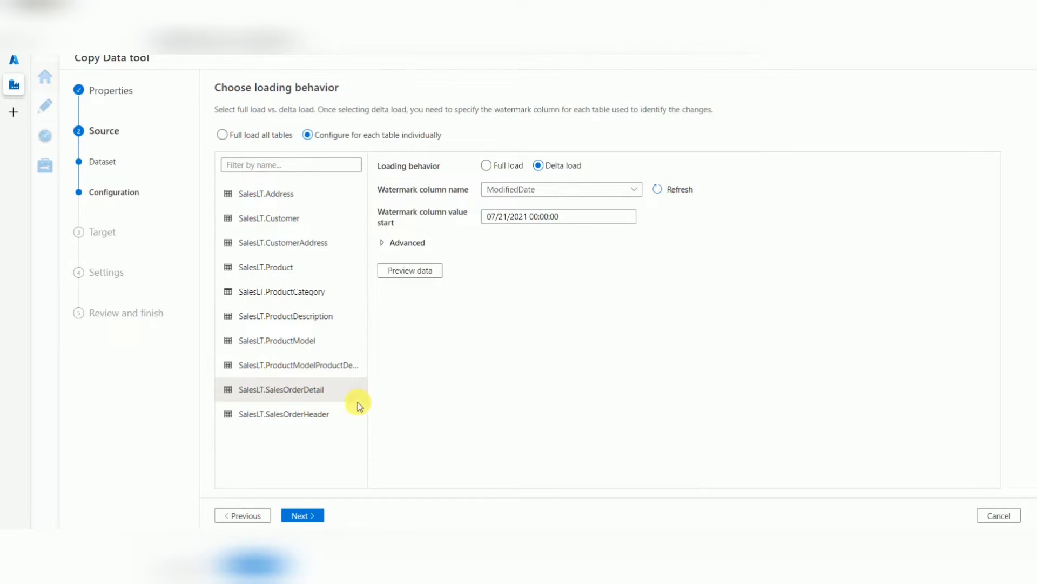
Step: Set SalesLT.SalesOrderHeader to delta load by ModifiedDate with start value 07/21/2021 00:00:00, and submit the loading behavior
click(309, 412)
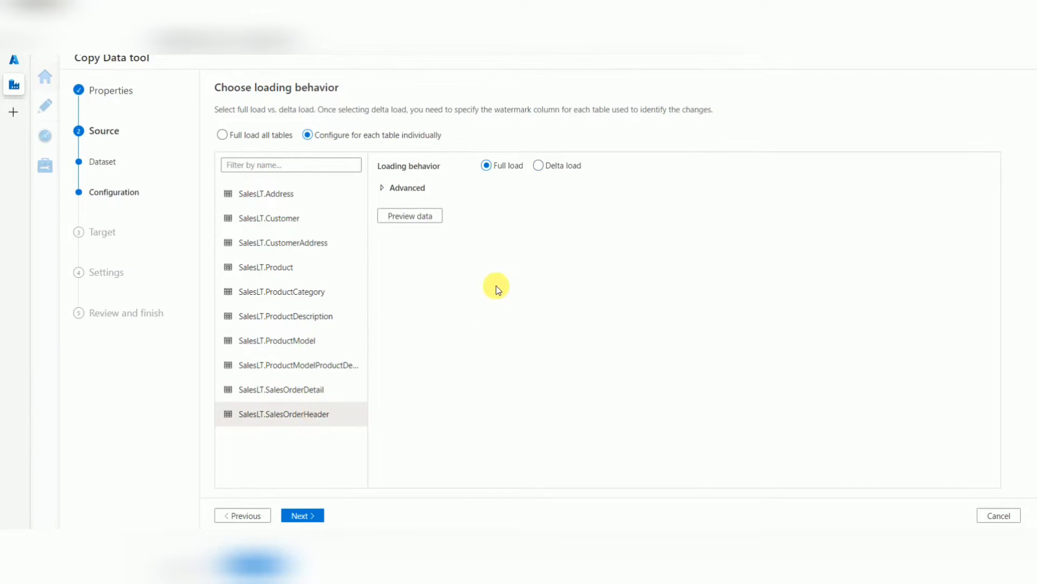
click(538, 166)
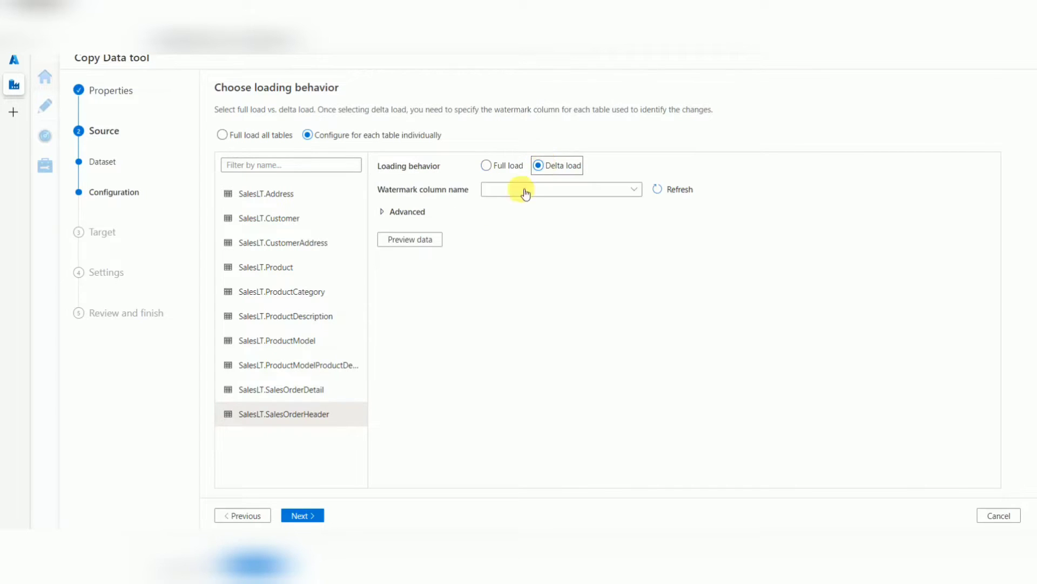
click(516, 196)
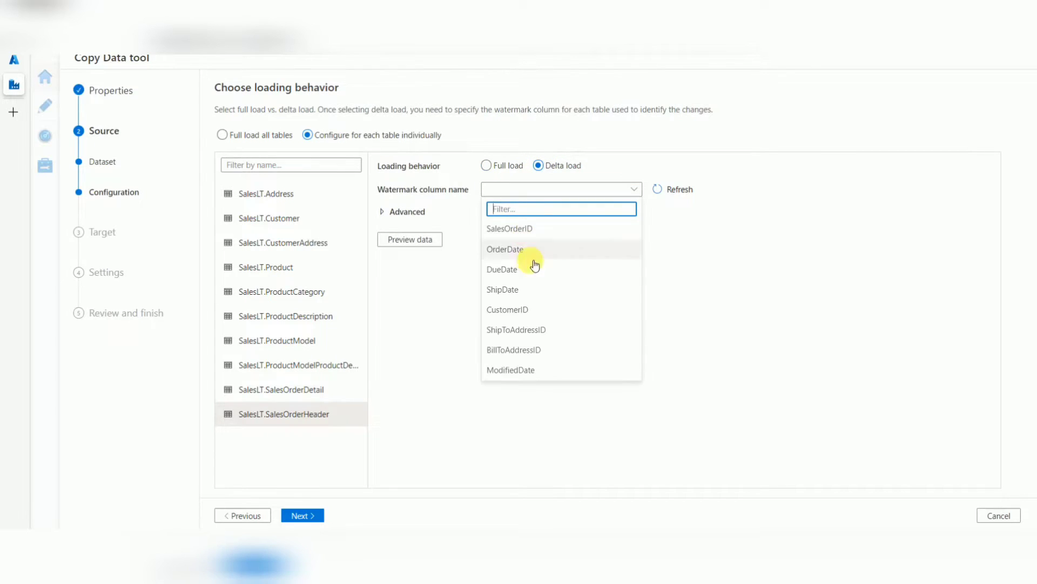
click(522, 366)
click(535, 216)
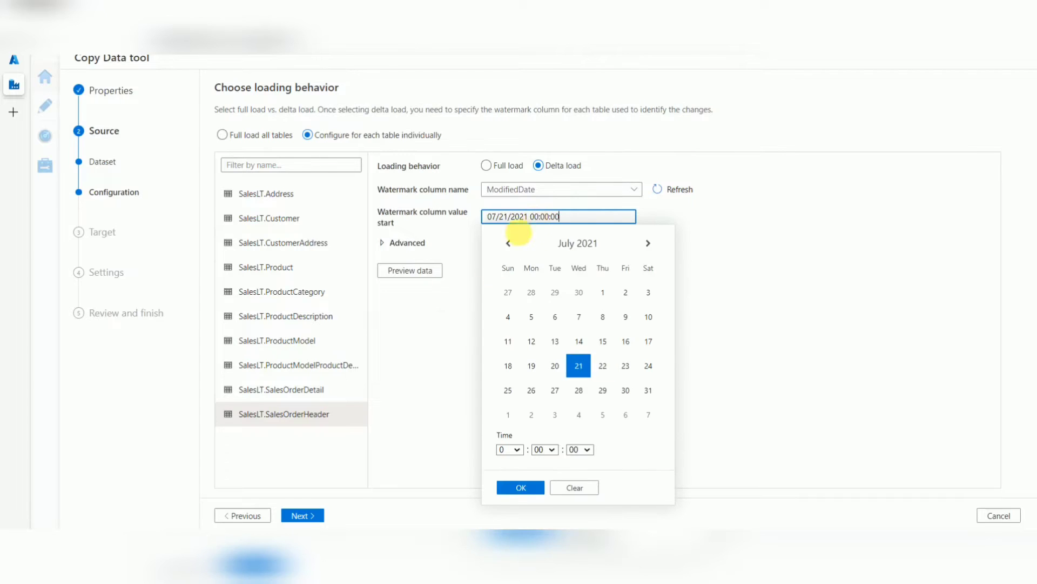
click(440, 329)
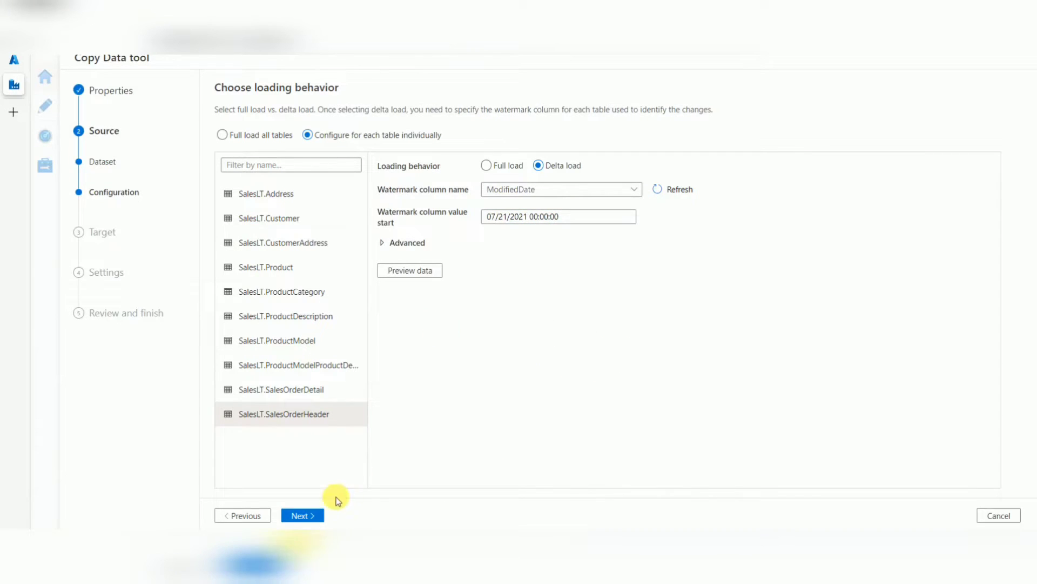
click(316, 518)
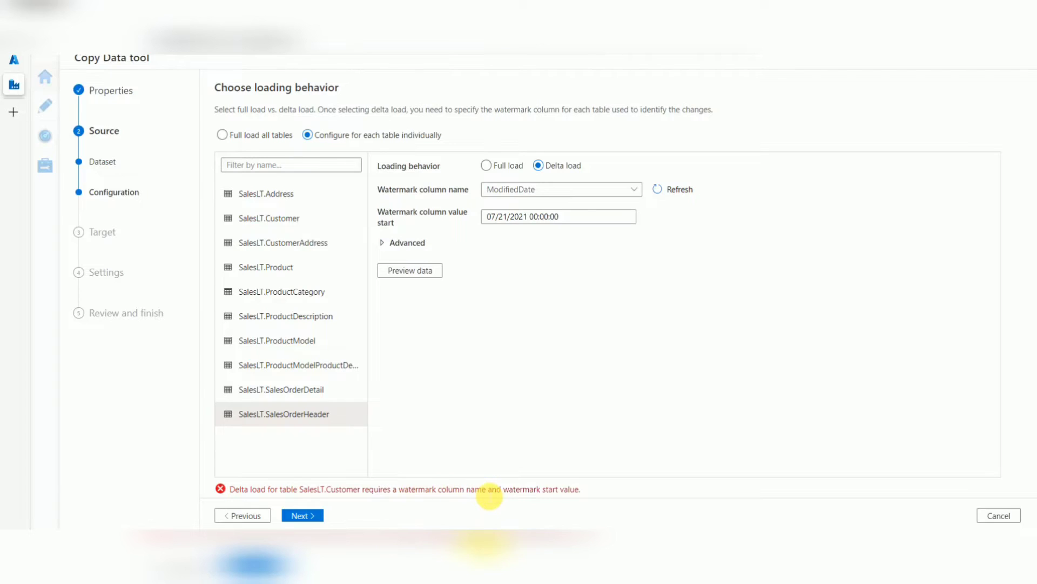
Step: Try to enter 07/21/2021 00:00:00 as the missing watermark start value of SalesLT.Customer
click(301, 216)
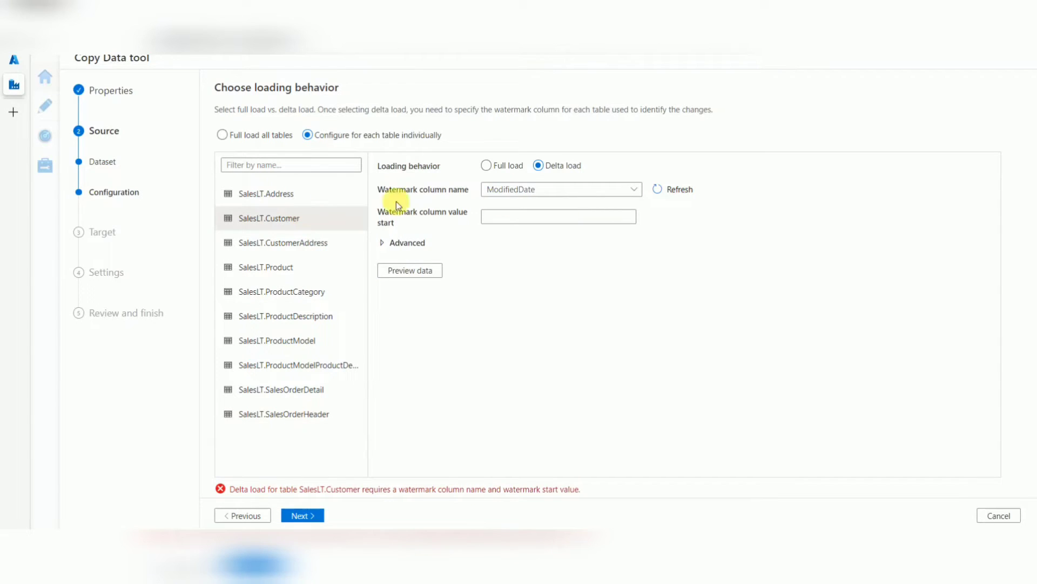
click(503, 217)
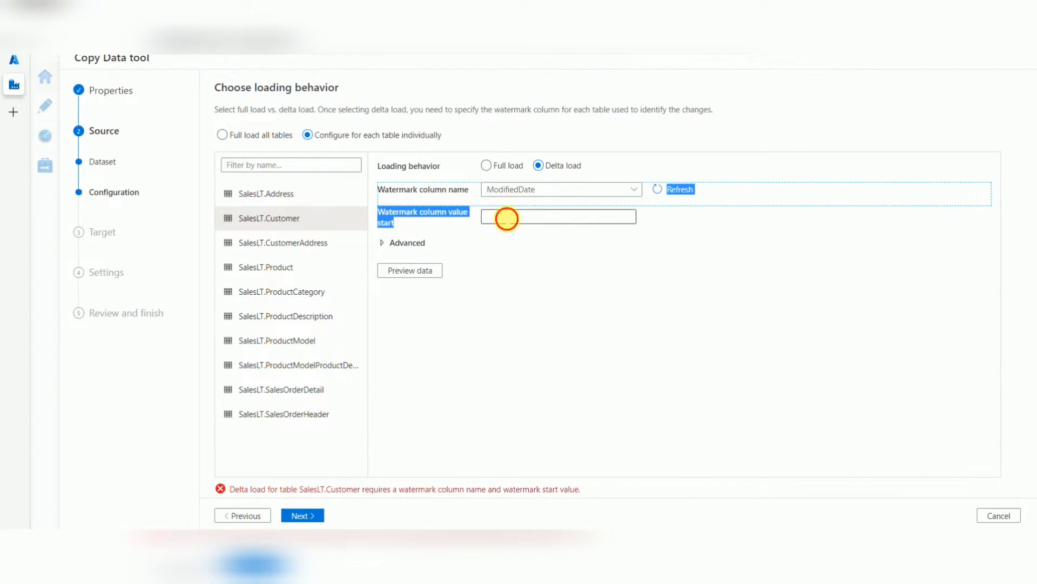
click(444, 319)
click(515, 222)
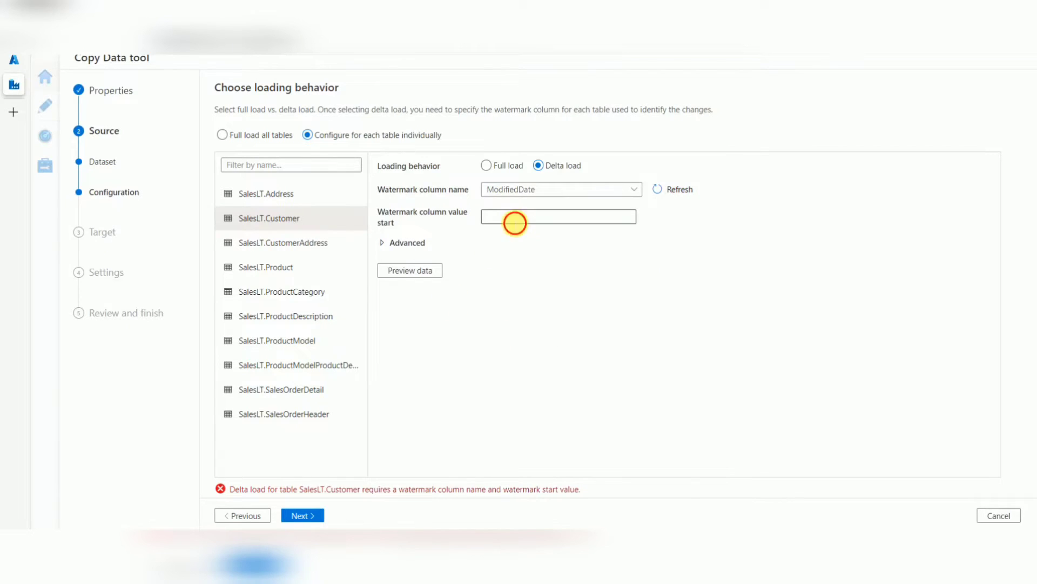
click(522, 488)
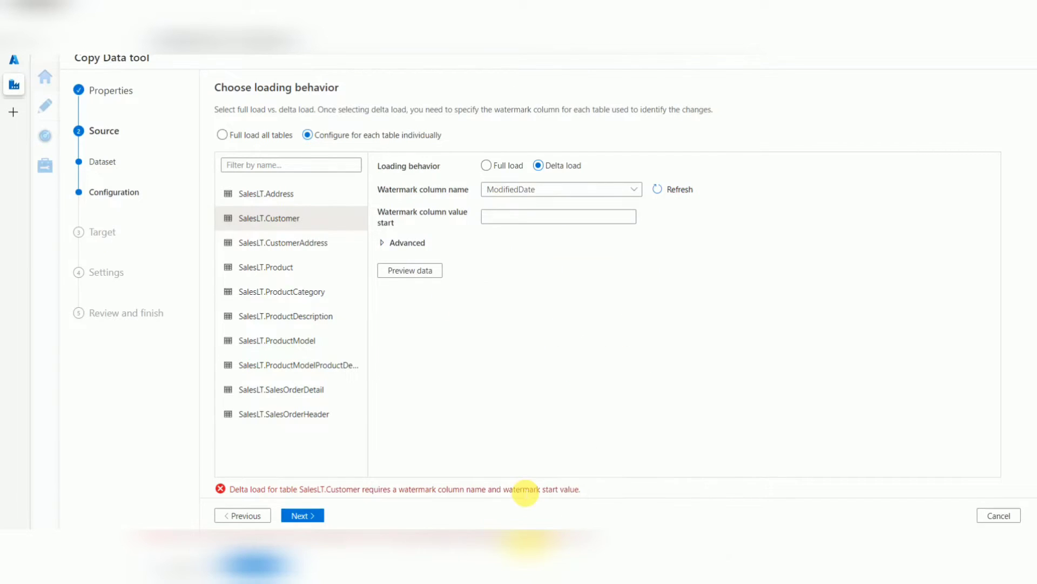
click(514, 219)
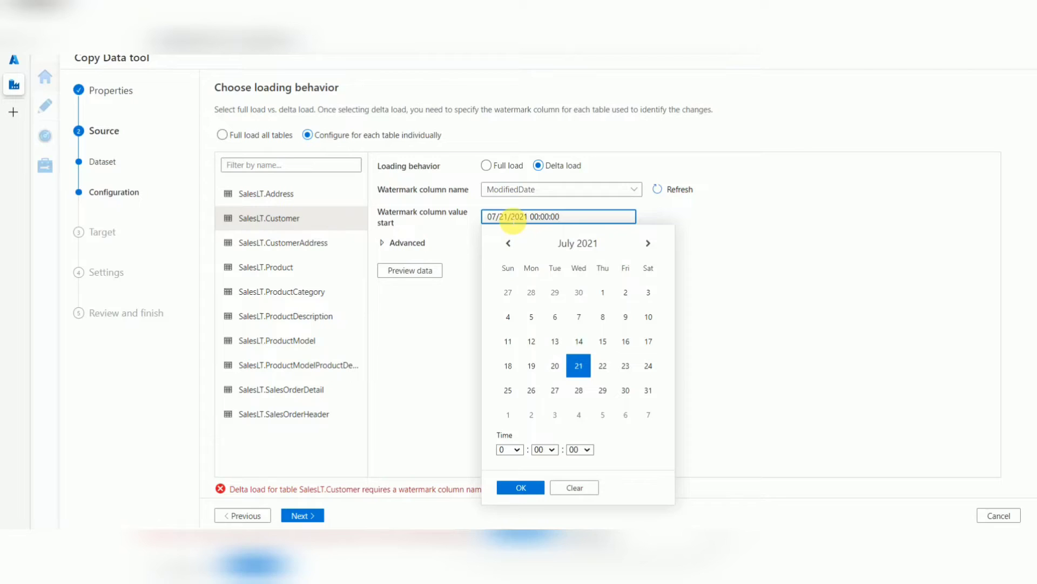
click(513, 219)
Step: Set the watermark start value of SalesLT.Customer to 07/20/2021 16:00:00 and continue to the destination data store
click(532, 216)
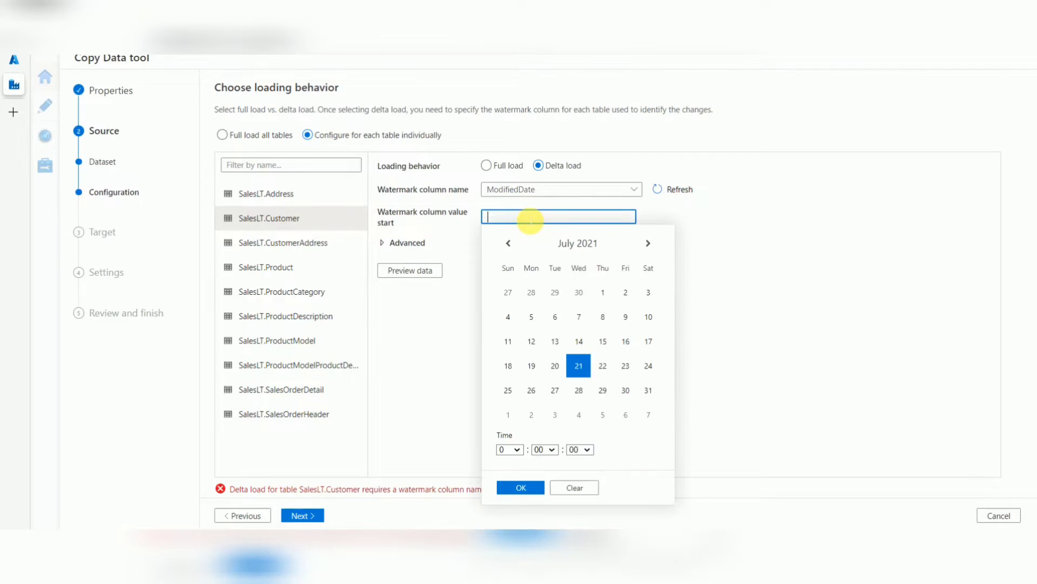
click(557, 367)
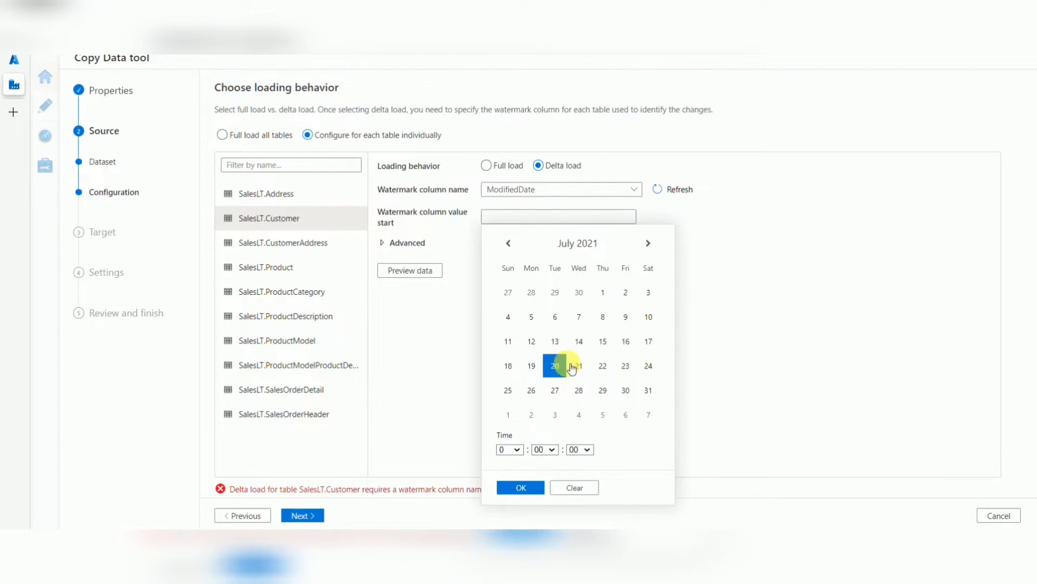
click(517, 449)
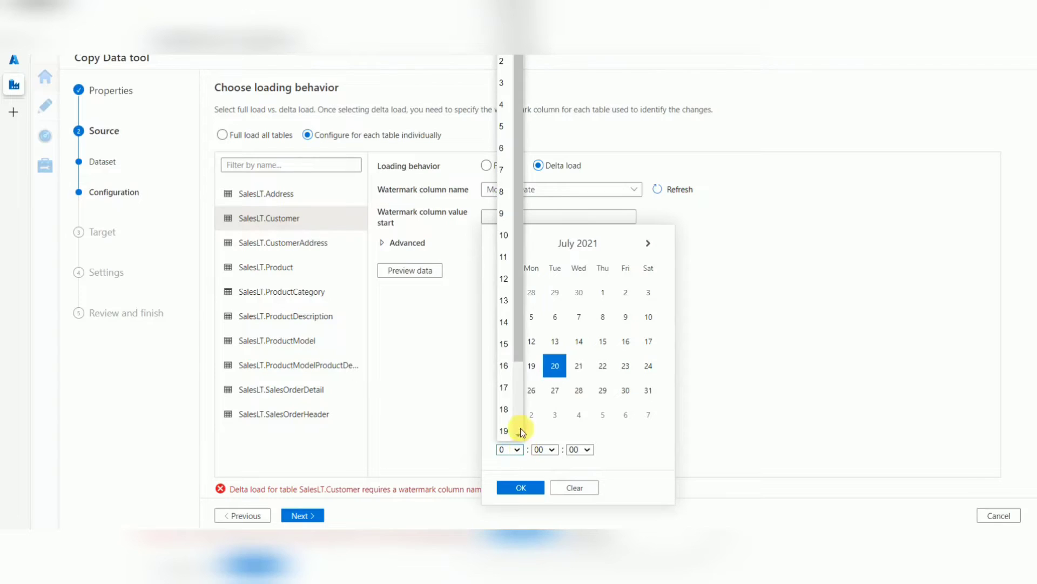
click(508, 367)
click(521, 487)
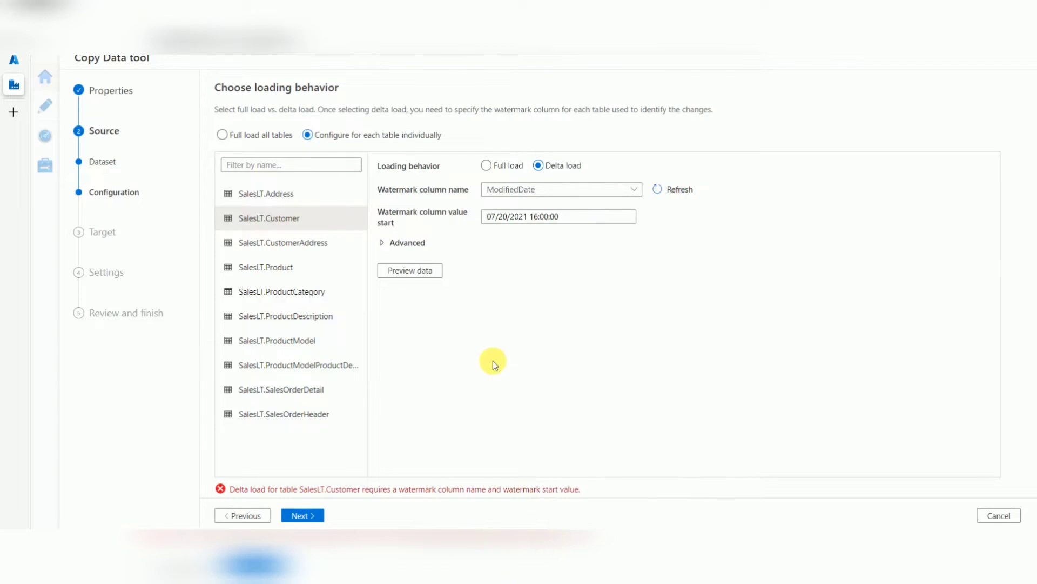
click(298, 516)
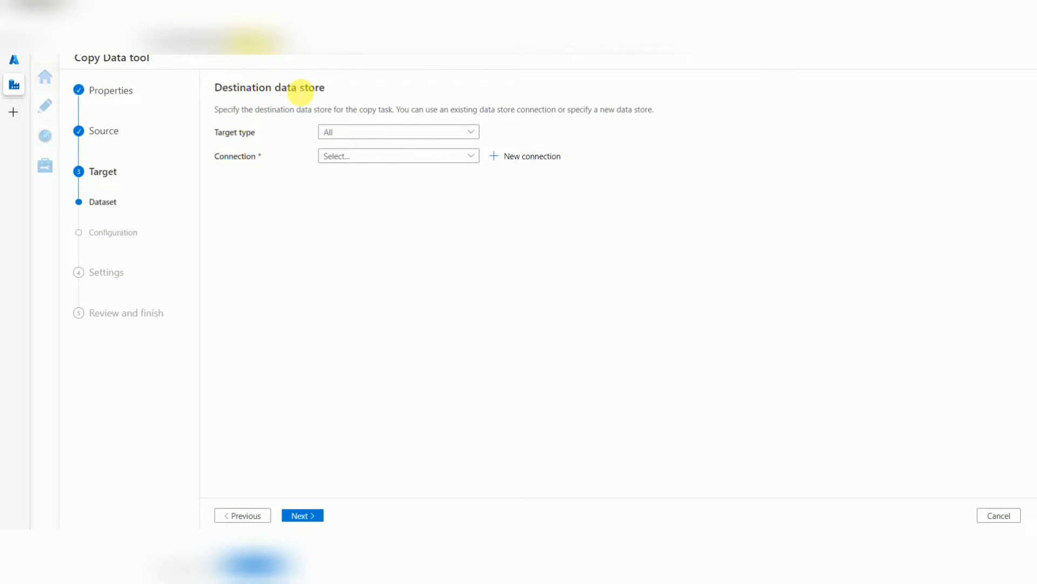
Step: Start a new Azure Data Lake Storage Gen2 connection for the destination data store
click(394, 156)
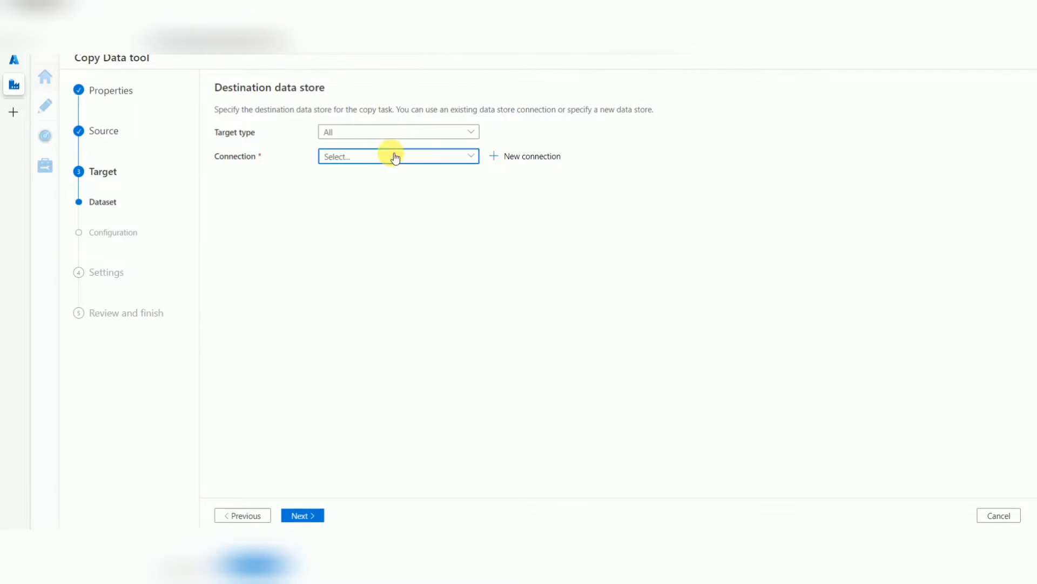
click(512, 158)
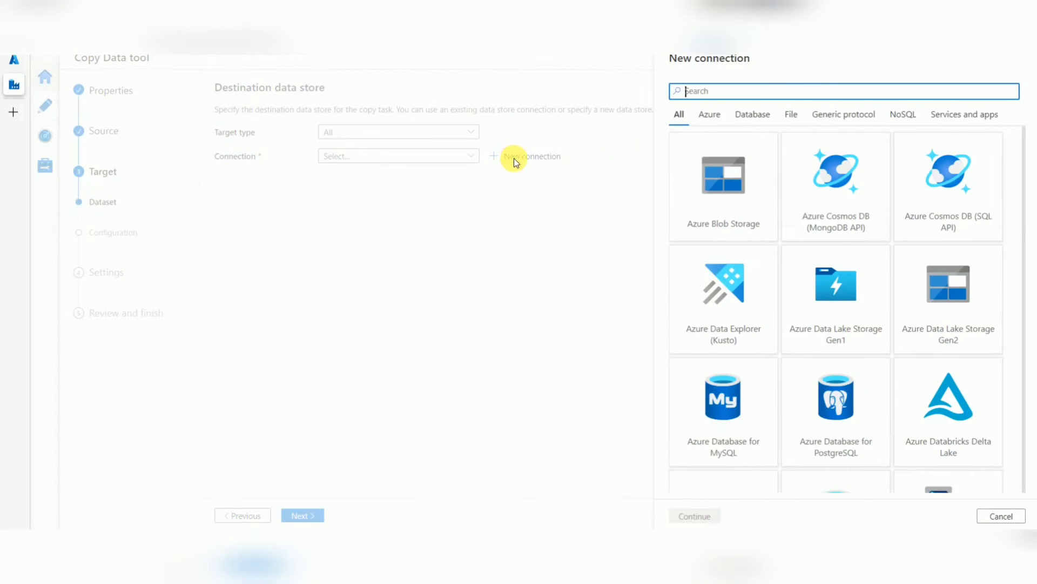
click(939, 283)
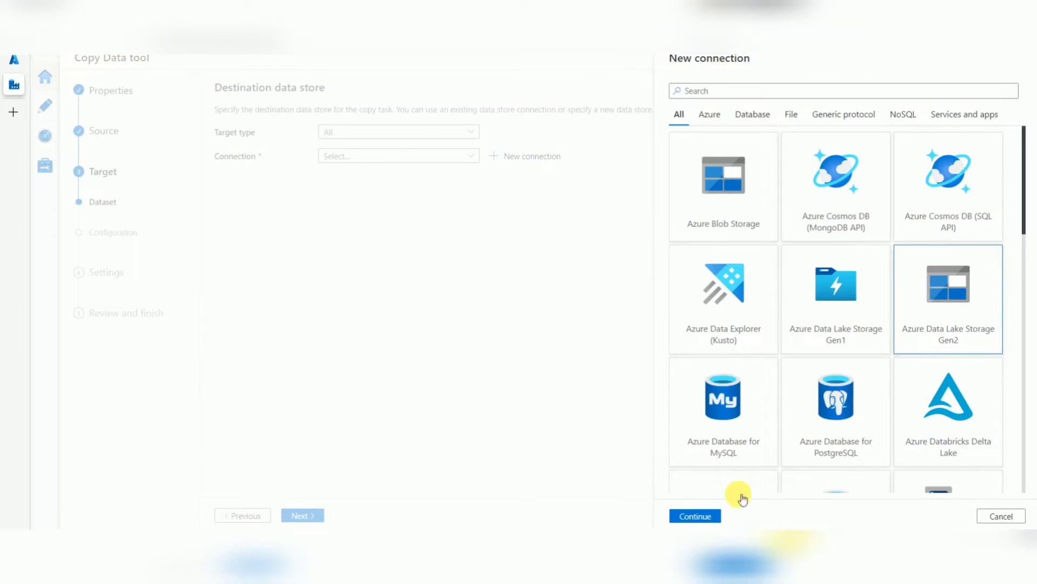
click(708, 515)
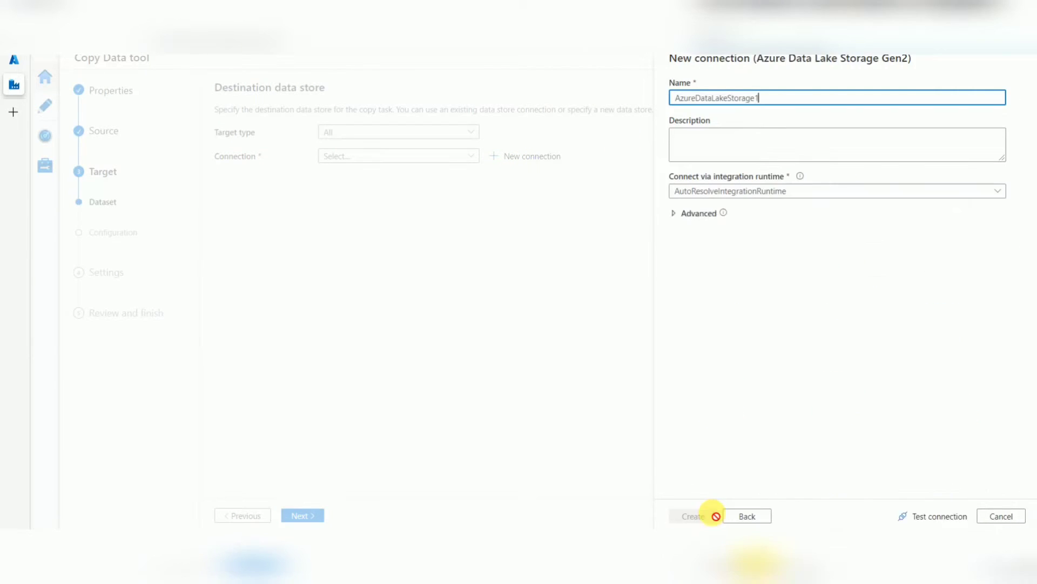
Step: Name the new Data Lake Storage connection ls_adlsgen2_sales
double_click(703, 99)
key(BackSpace)
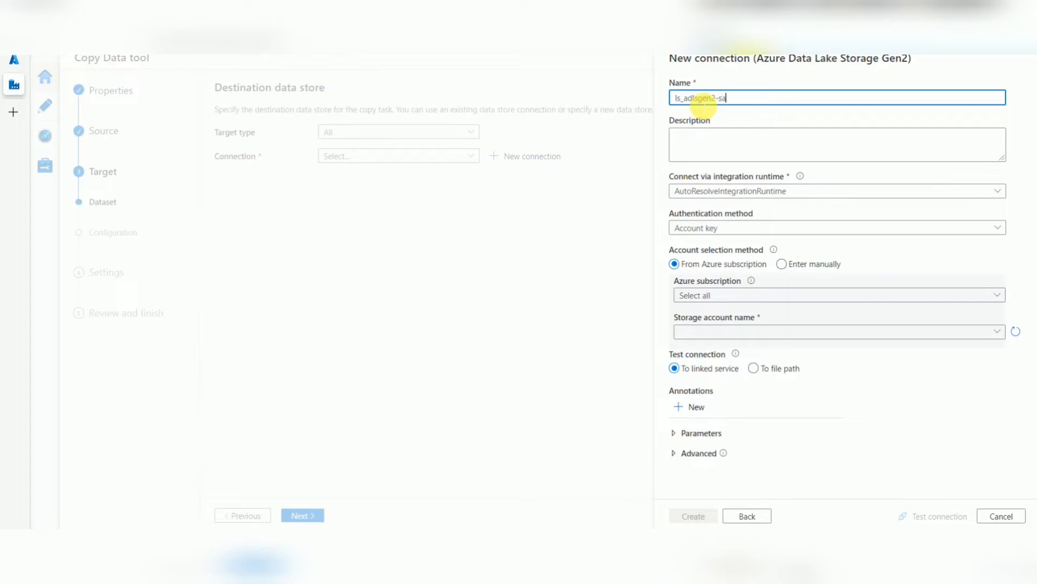
text(ls_adlsgen2-sa)
key(BackSpace)
key(BackSpace)
text(_sales)
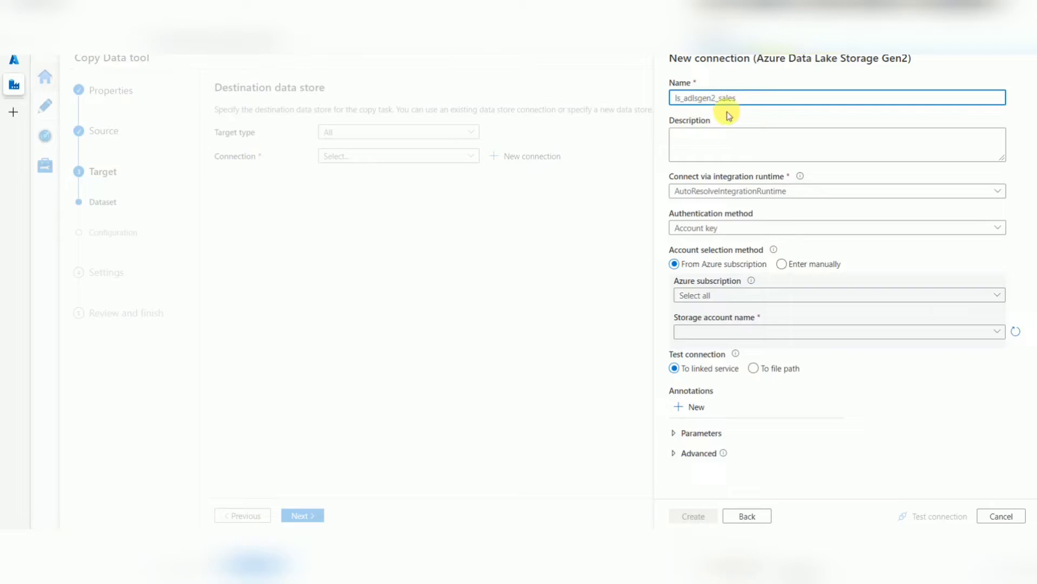
Step: Assign the adlsgen2pysparks storage account from the Free Trial subscription to the connection, then test and create it
click(731, 296)
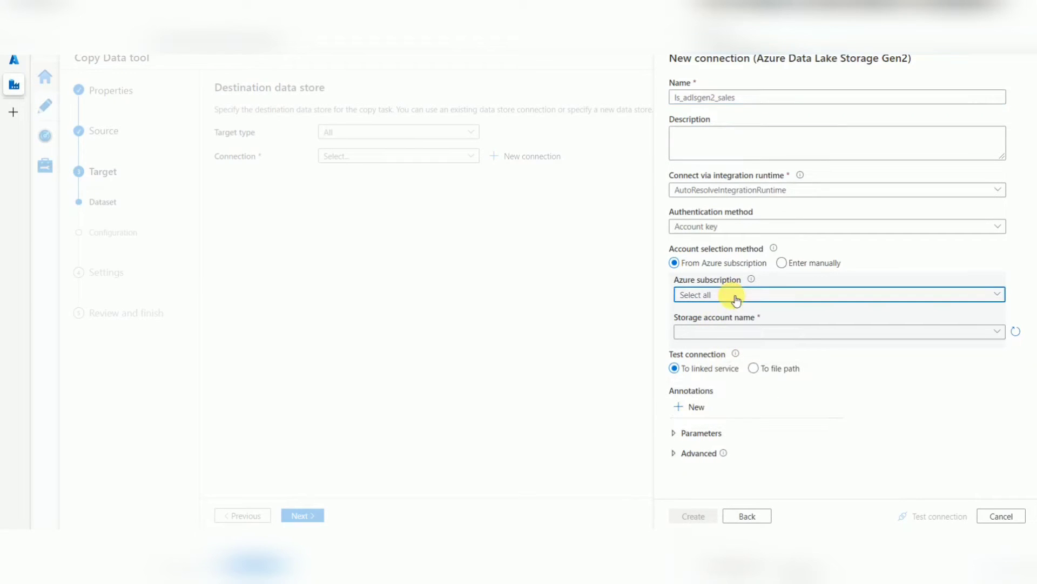
click(721, 340)
click(718, 331)
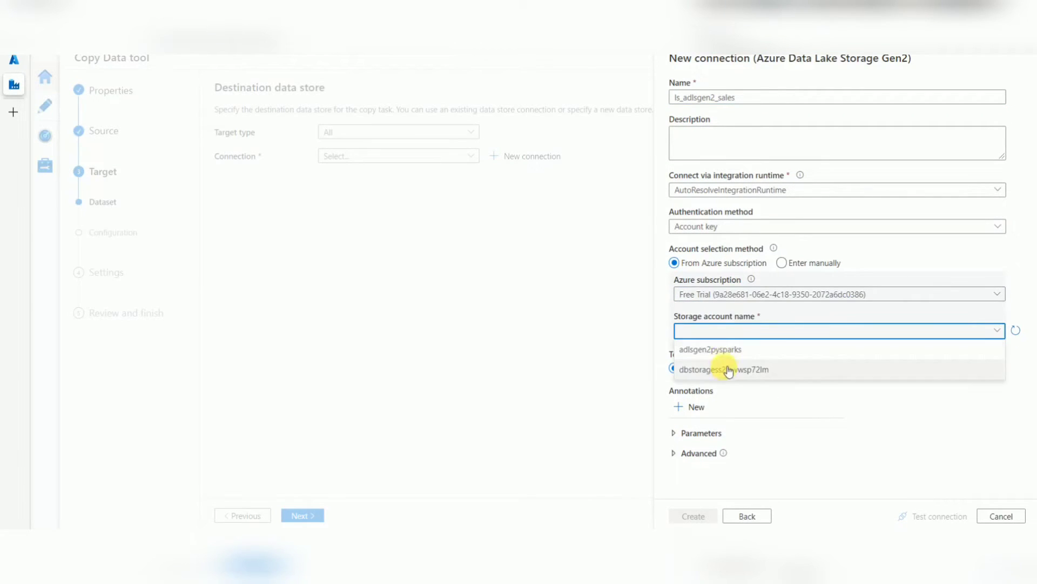
click(736, 350)
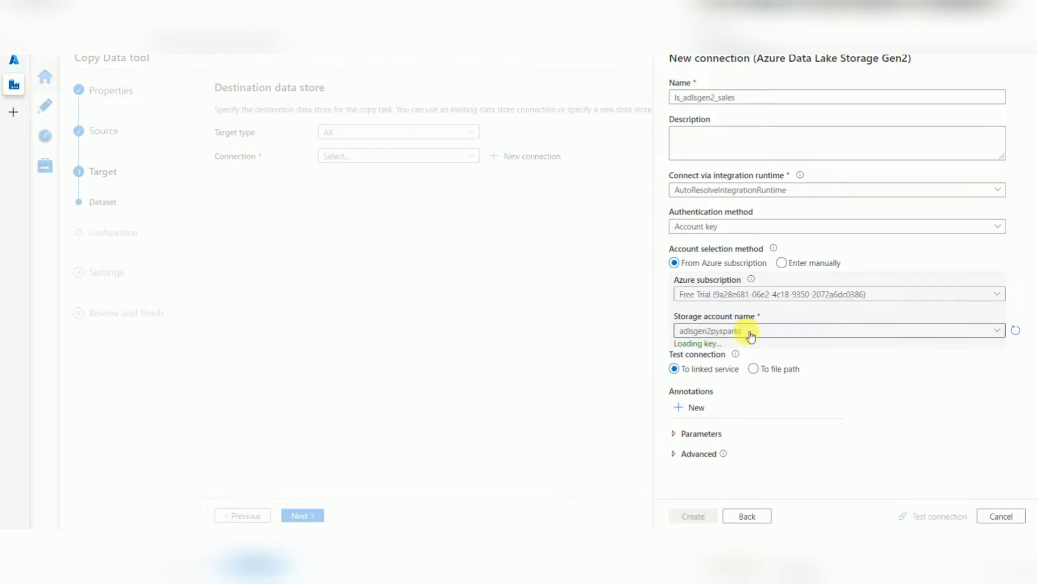
click(924, 516)
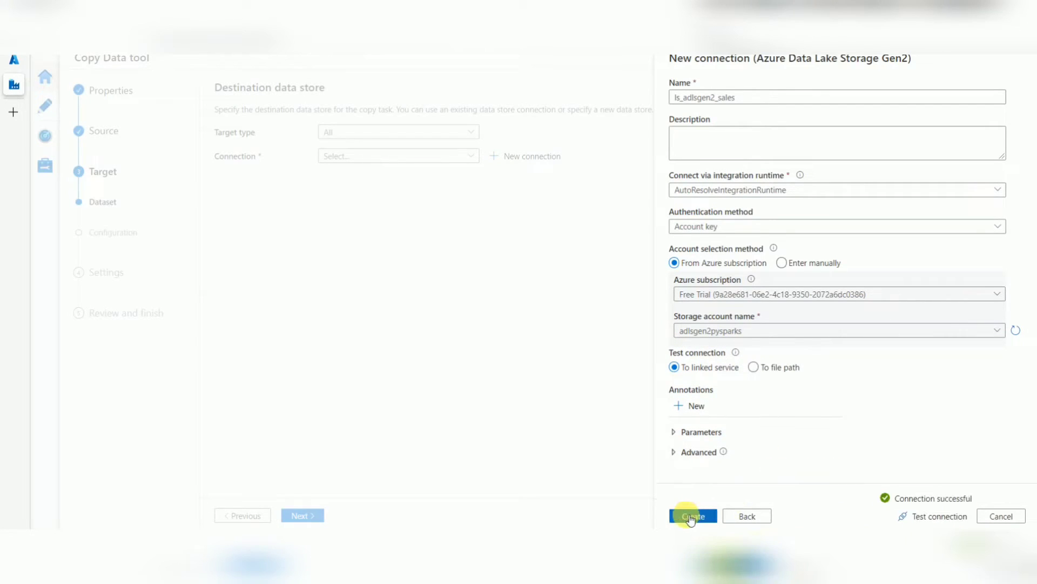
click(690, 517)
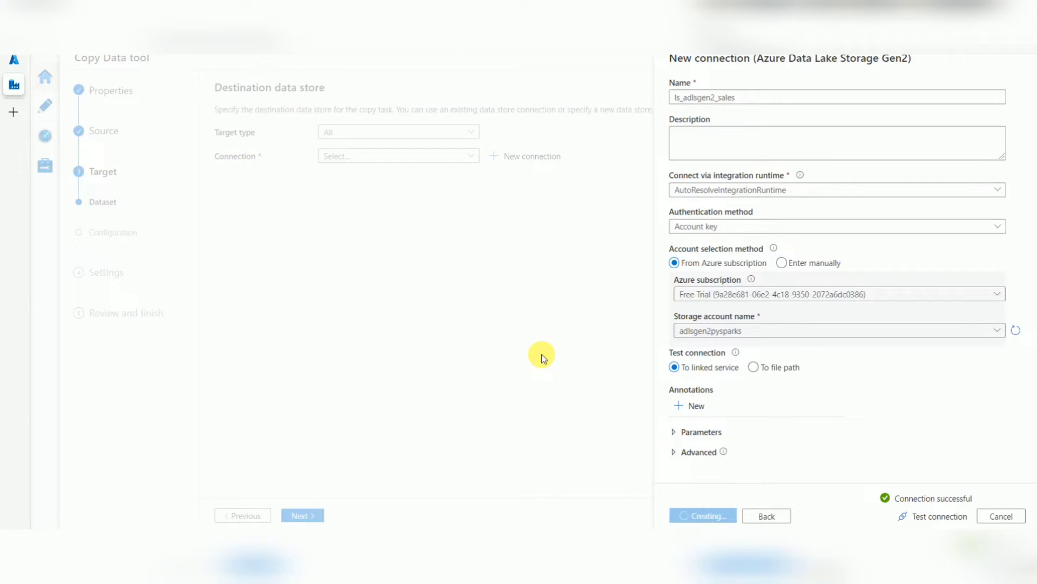
Step: Switch to the Azure portal and open the container list of the adlsgen2pysparks storage account
click(16, 63)
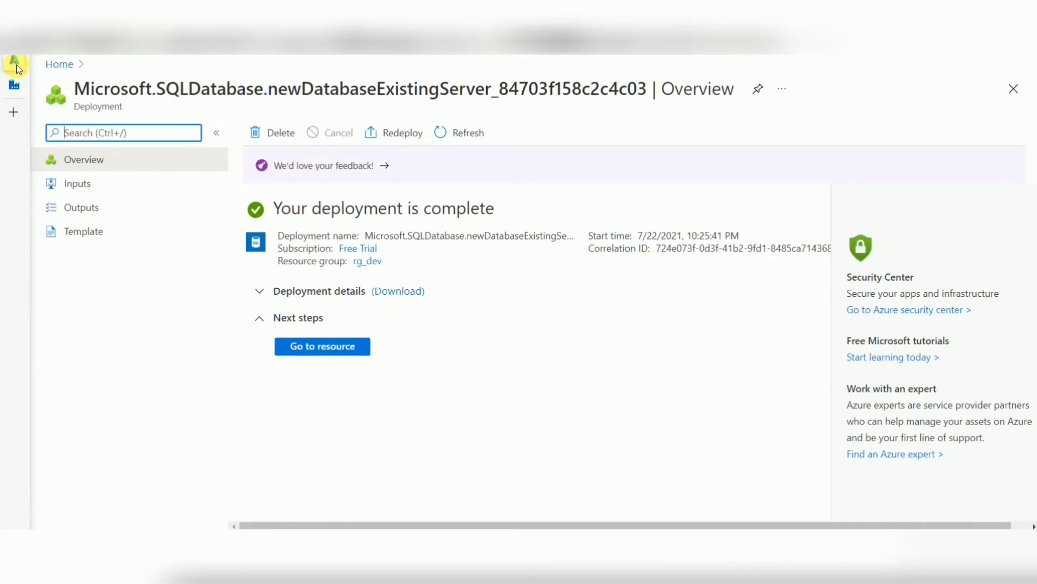
click(171, 112)
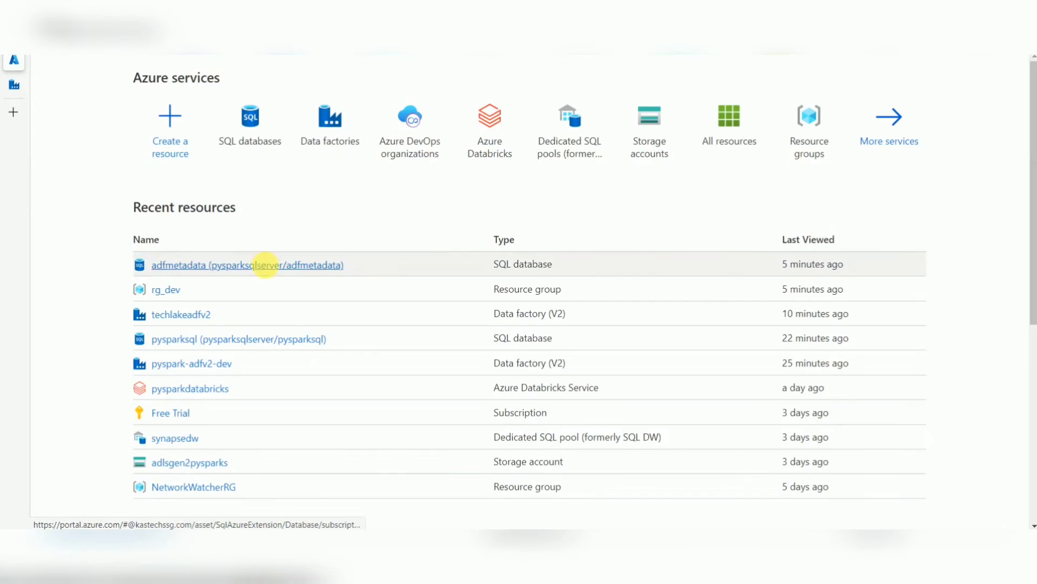
click(197, 465)
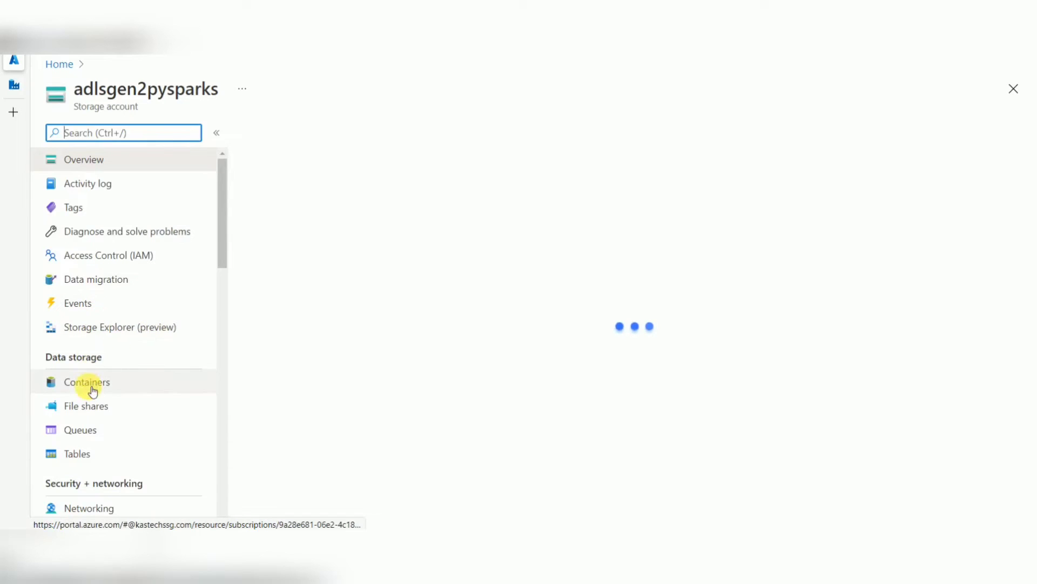
click(96, 386)
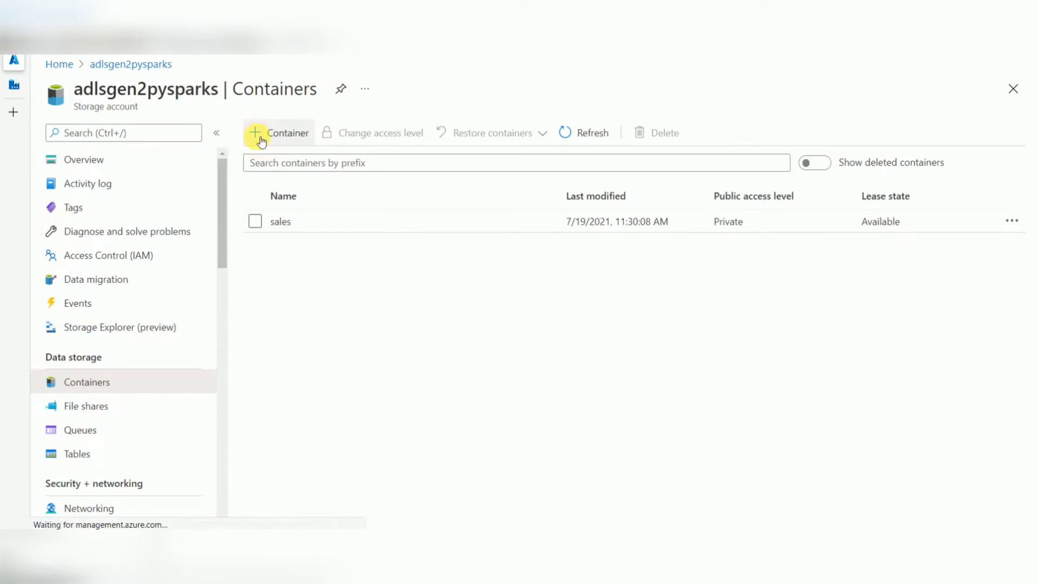
Step: Create a container named salesdata with private access in the storage account and open it
click(261, 135)
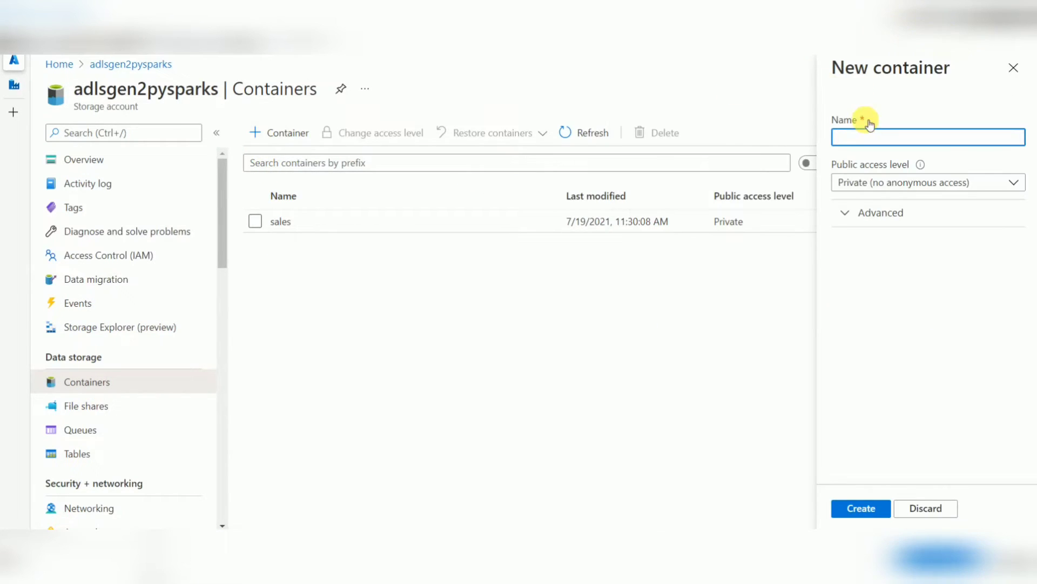
text(sales)
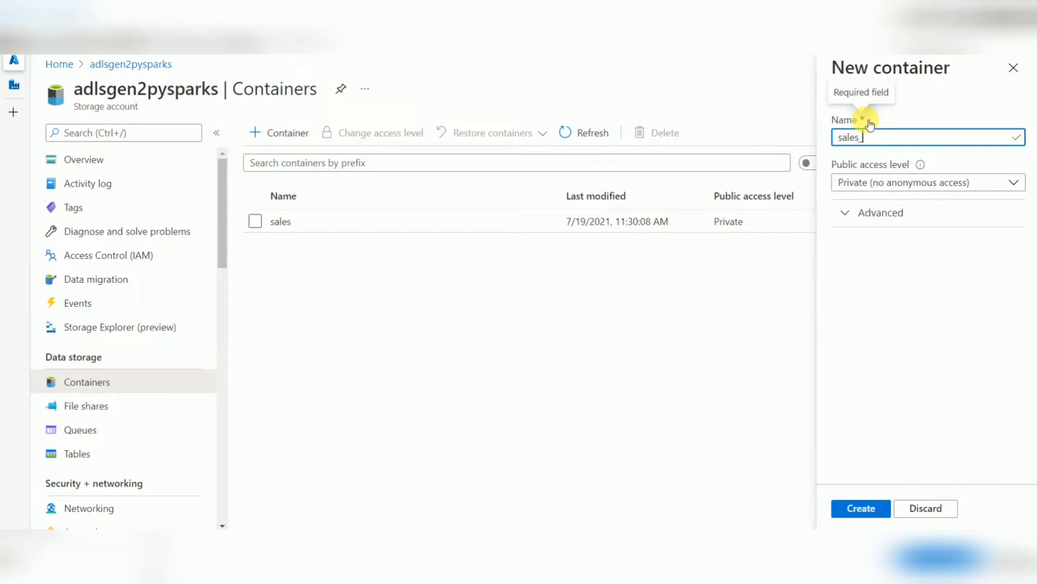
text(_data)
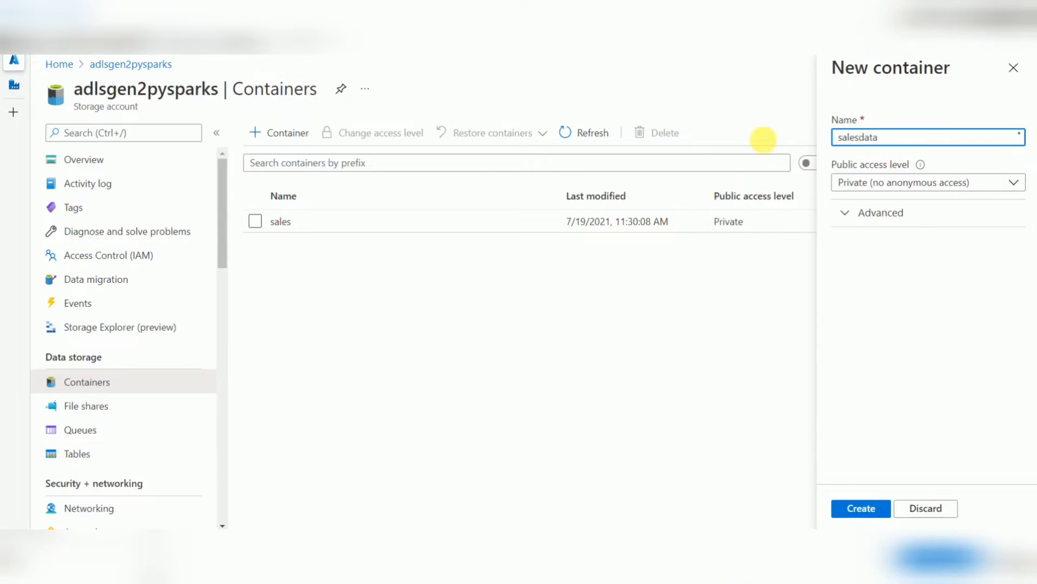
click(854, 508)
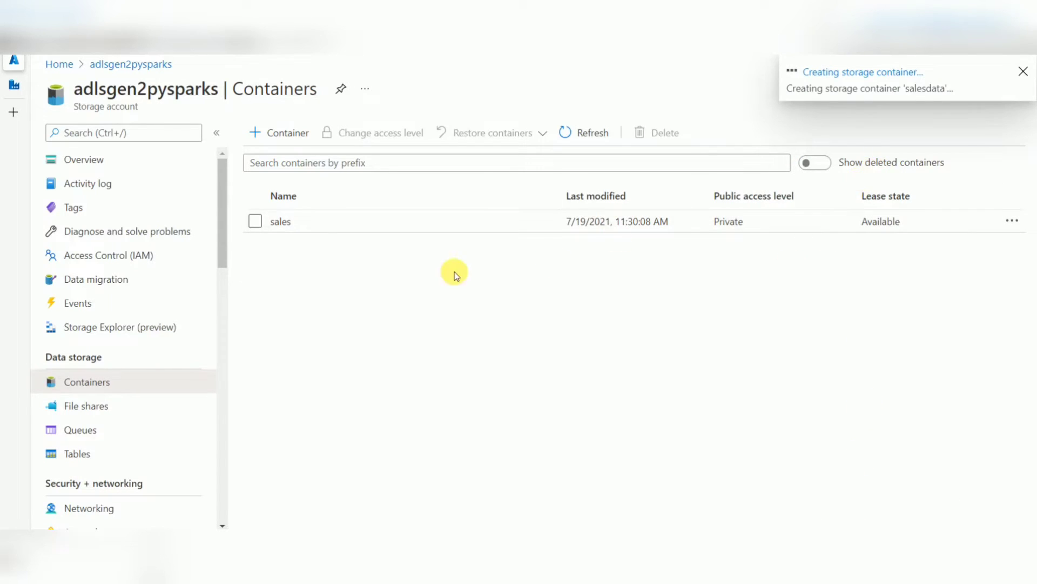
click(338, 250)
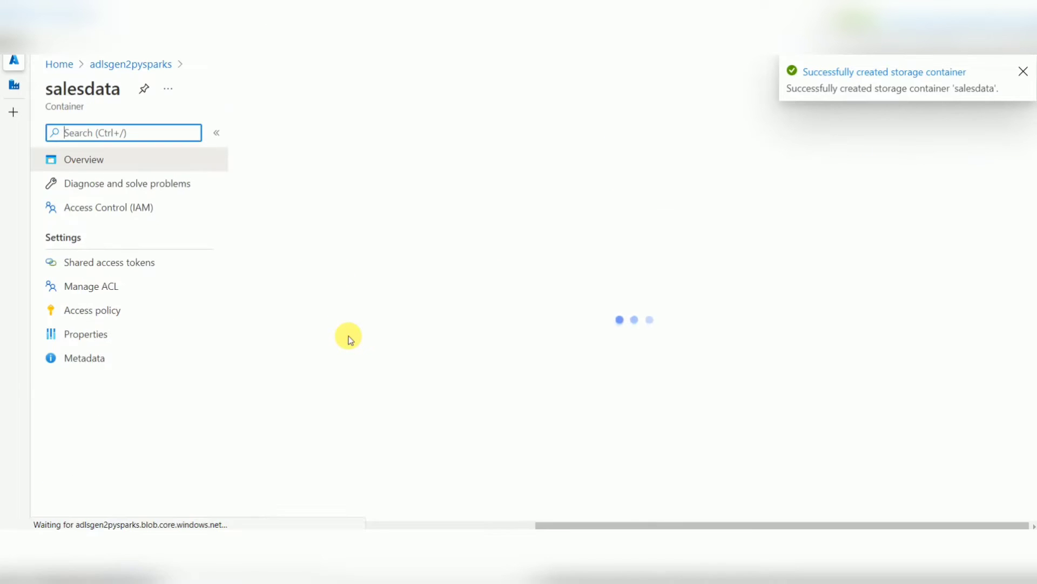
Step: Return to the Copy Data tool and set the destination folder path to the salesdata container
click(12, 86)
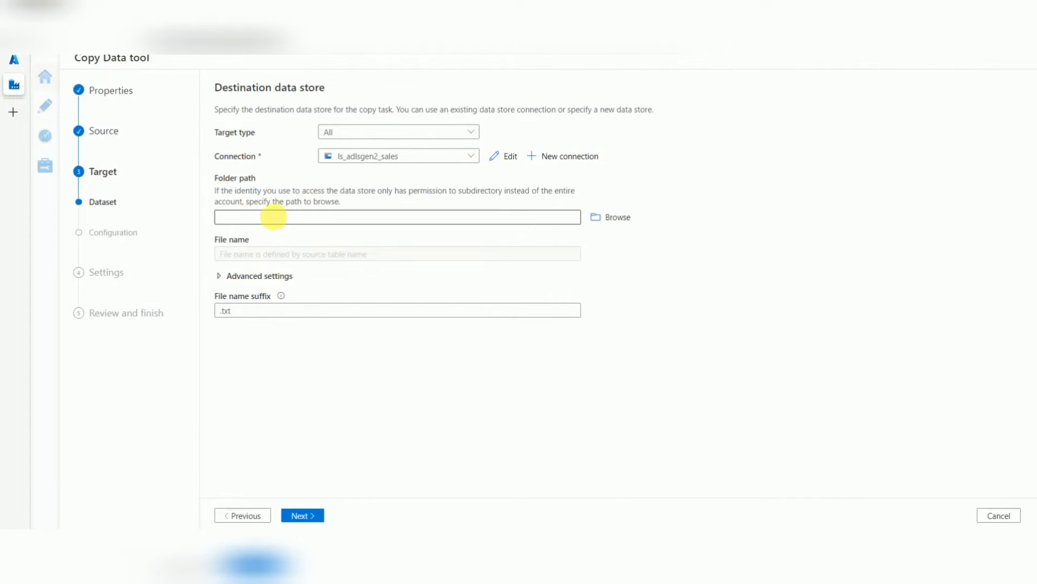
click(626, 216)
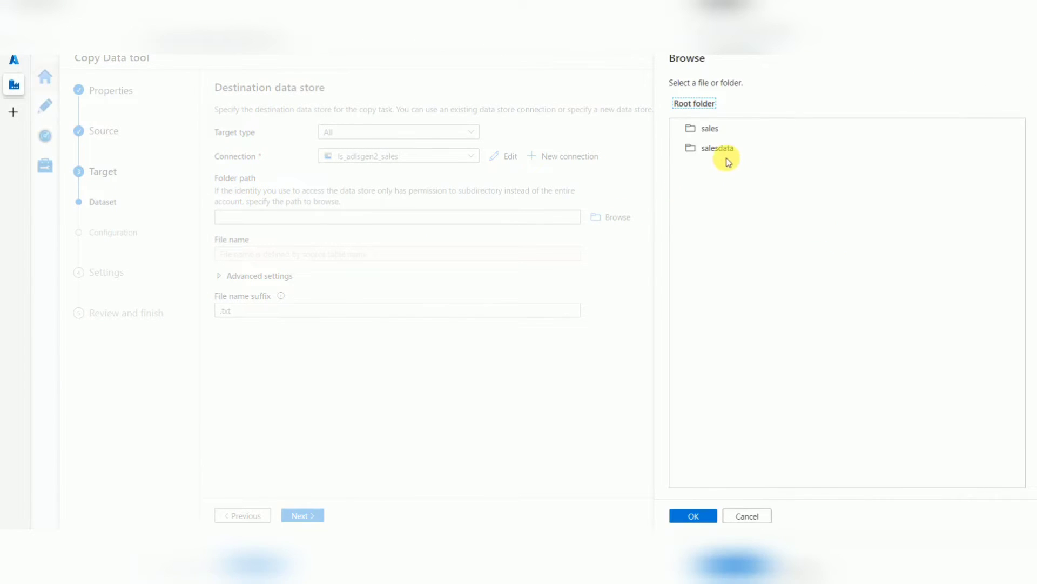
click(723, 152)
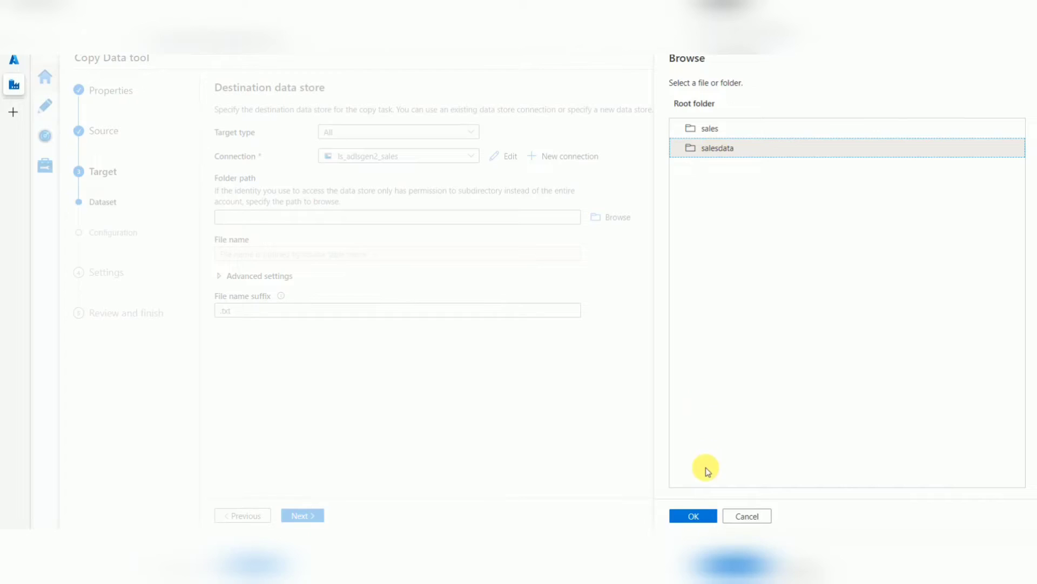
click(694, 516)
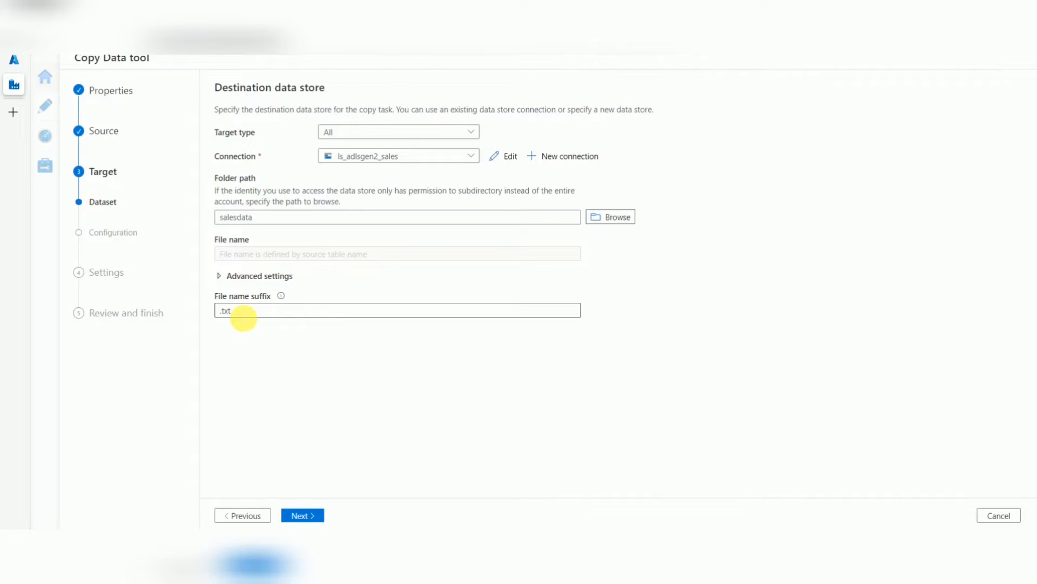
click(220, 275)
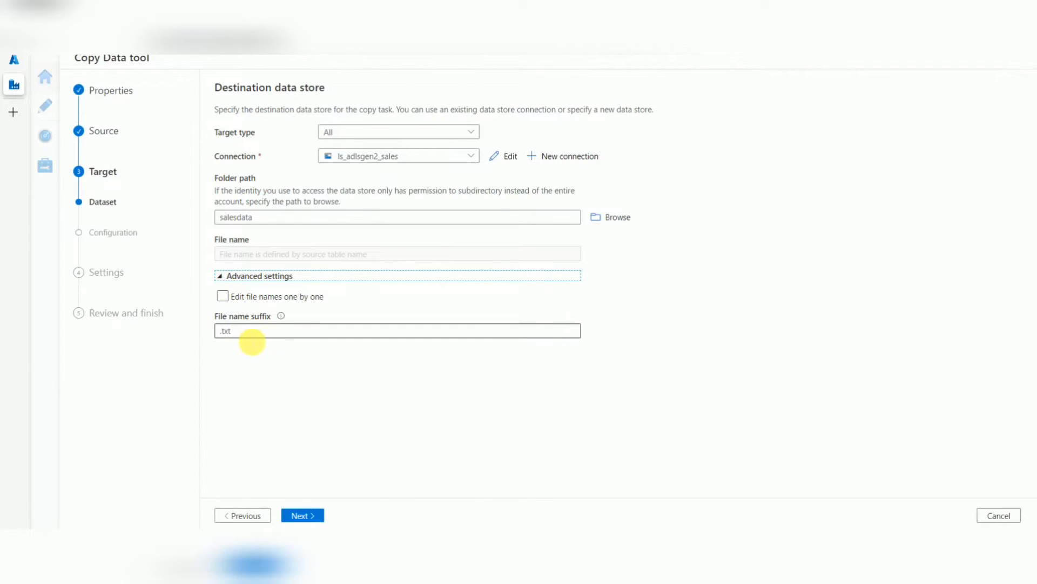
click(226, 299)
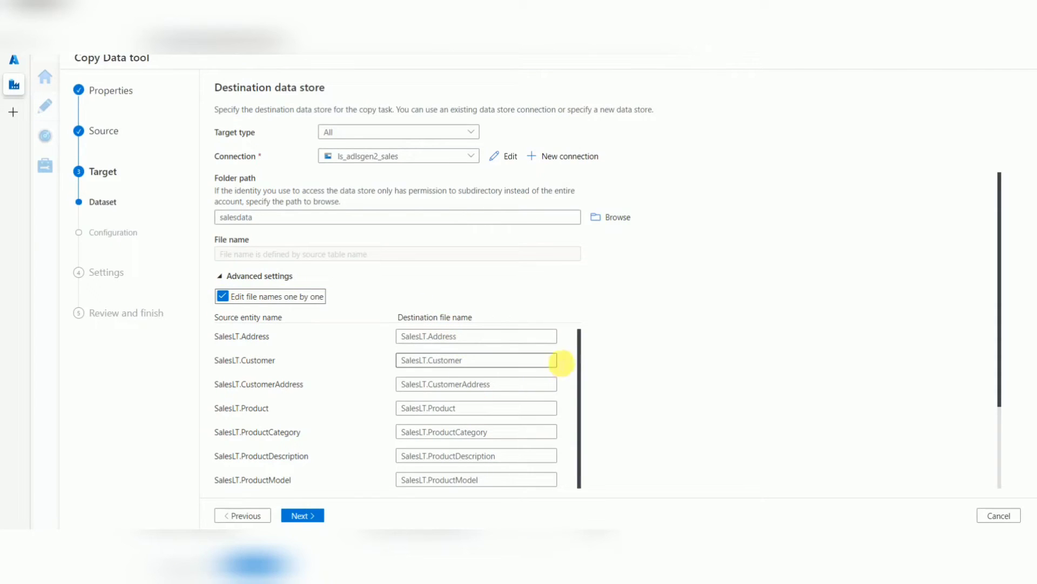
mouse_move(580, 347)
mouse_down()
mouse_move(583, 429)
mouse_move(585, 337)
mouse_up()
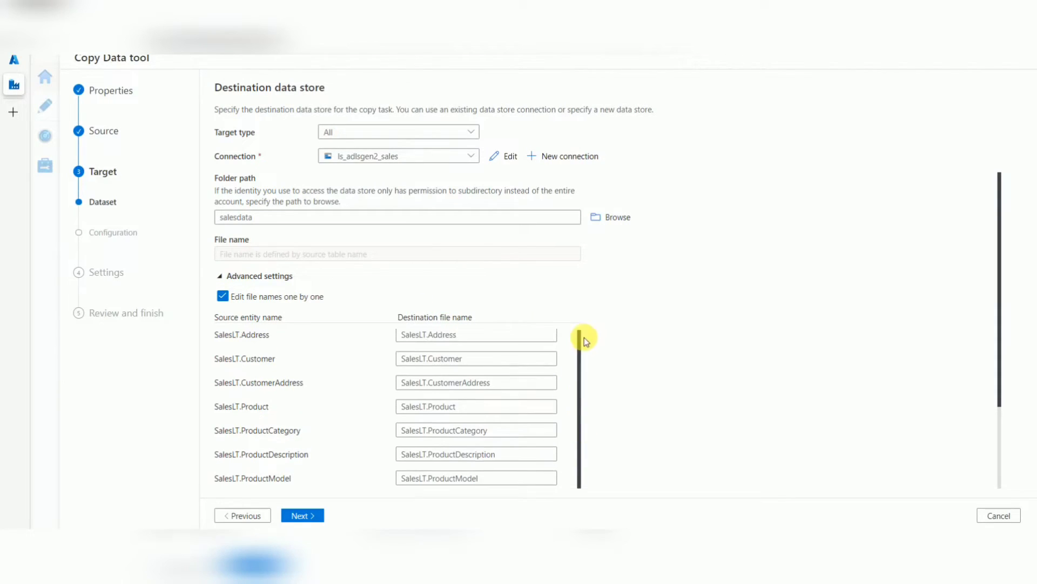
click(231, 301)
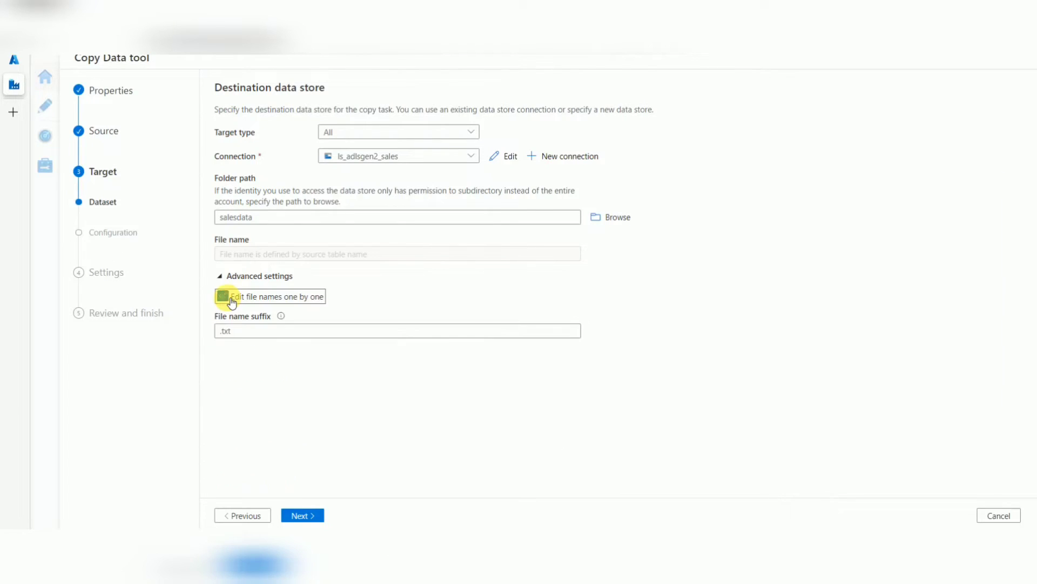
Step: Continue to the file format settings, keep Text format with the comma column delimiter, and proceed to the task settings
click(316, 516)
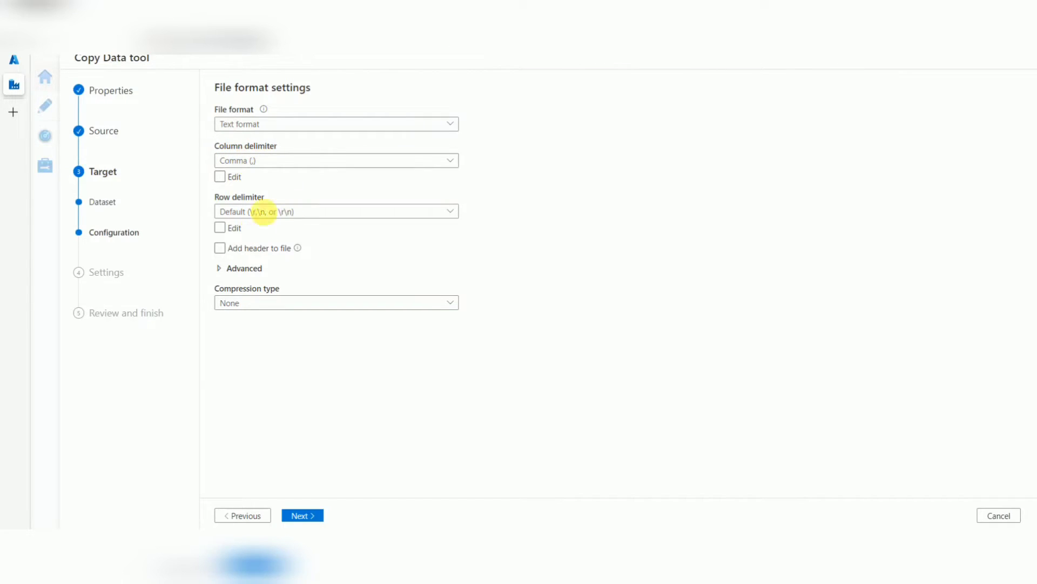
click(250, 157)
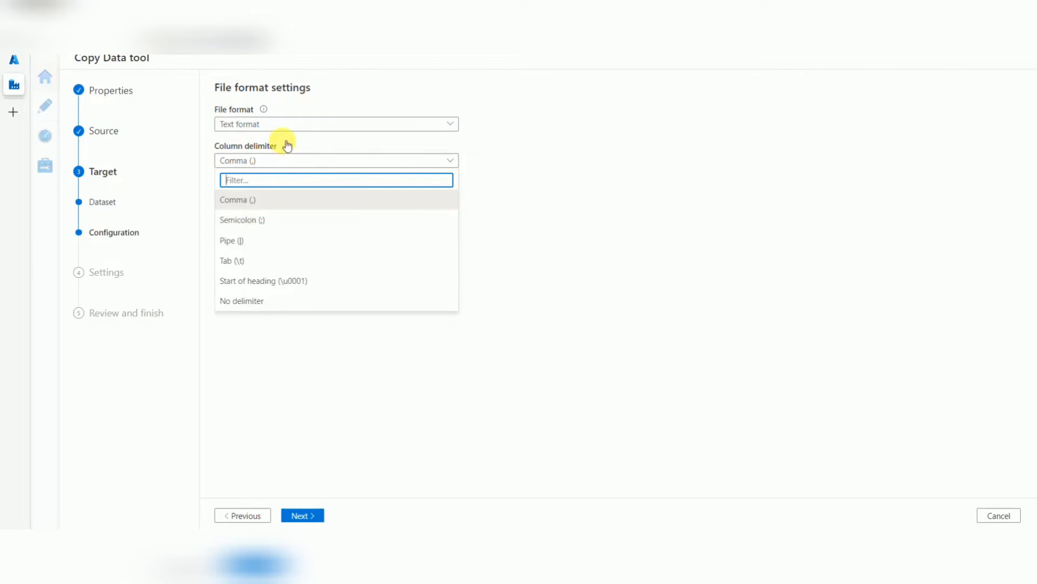
click(296, 125)
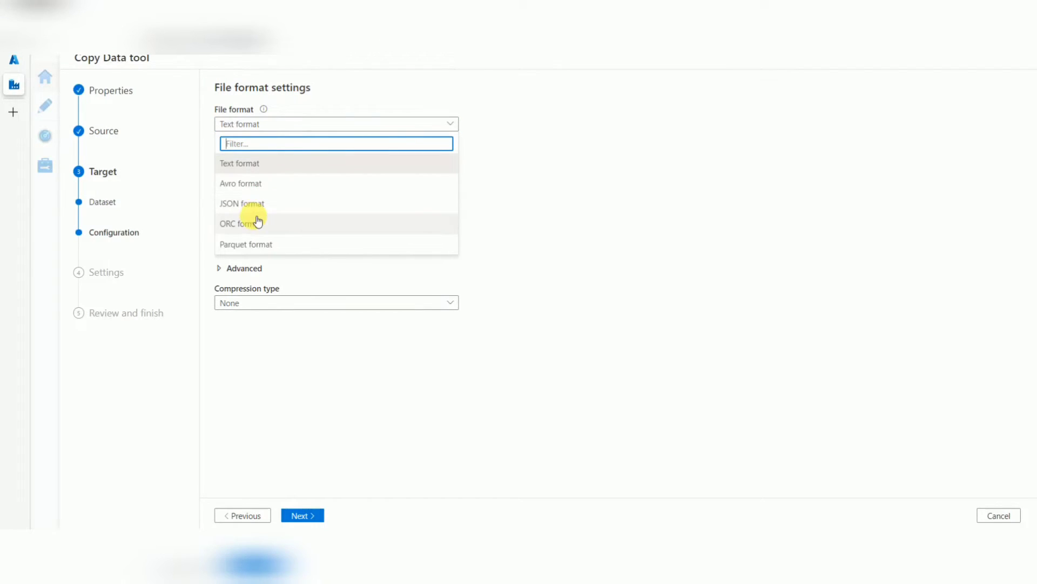
click(268, 166)
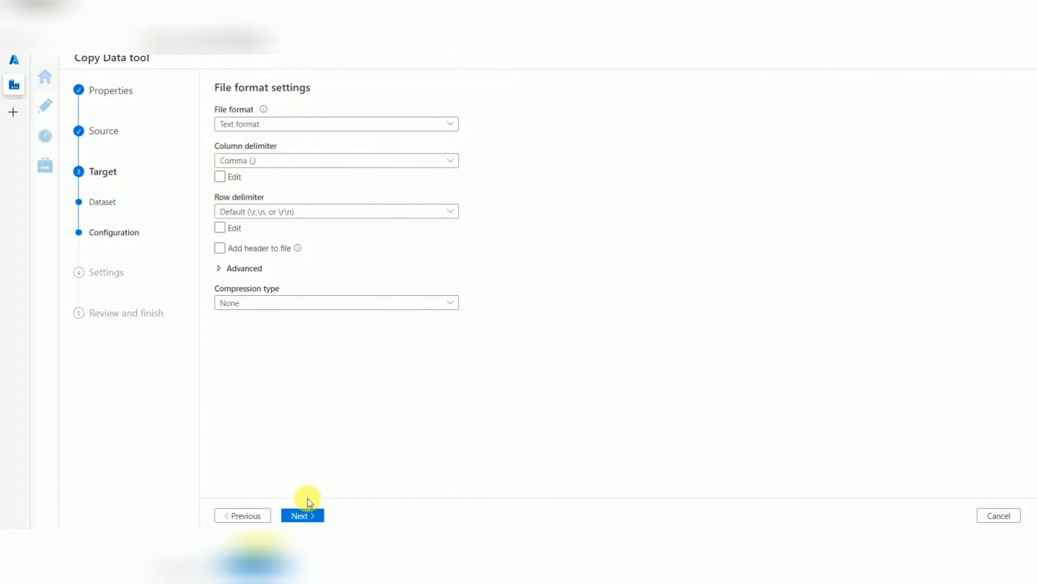
click(303, 516)
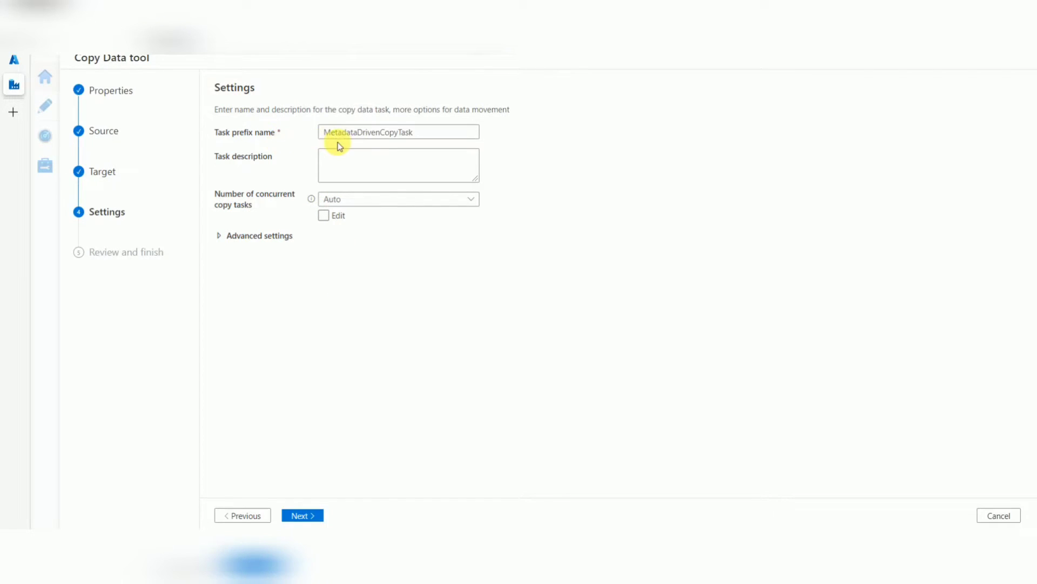
Step: Keep the task prefix name MetadataDrivenCopyTask and continue through the summary to deploy the copy task
click(357, 134)
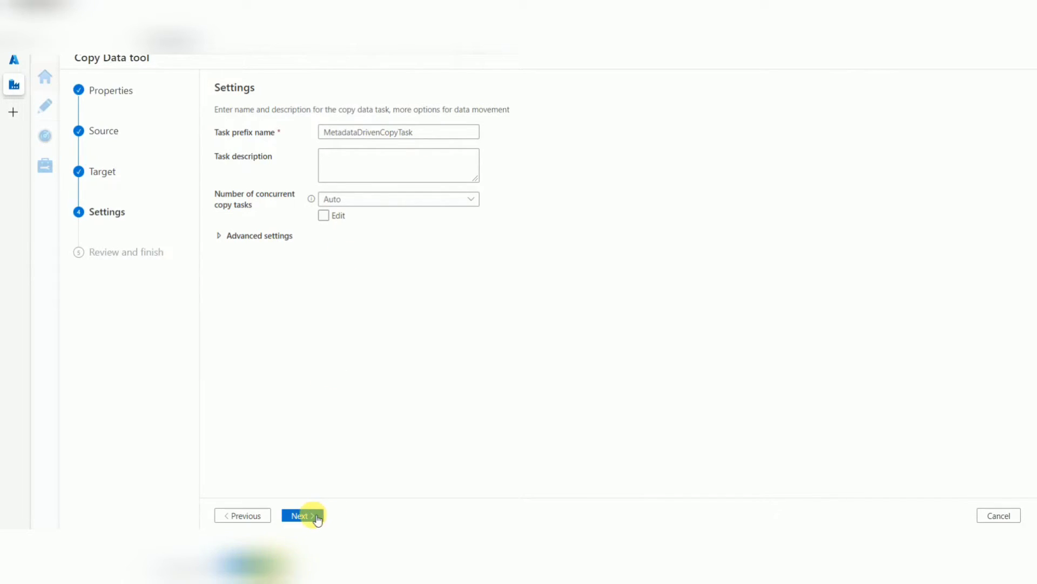
click(314, 516)
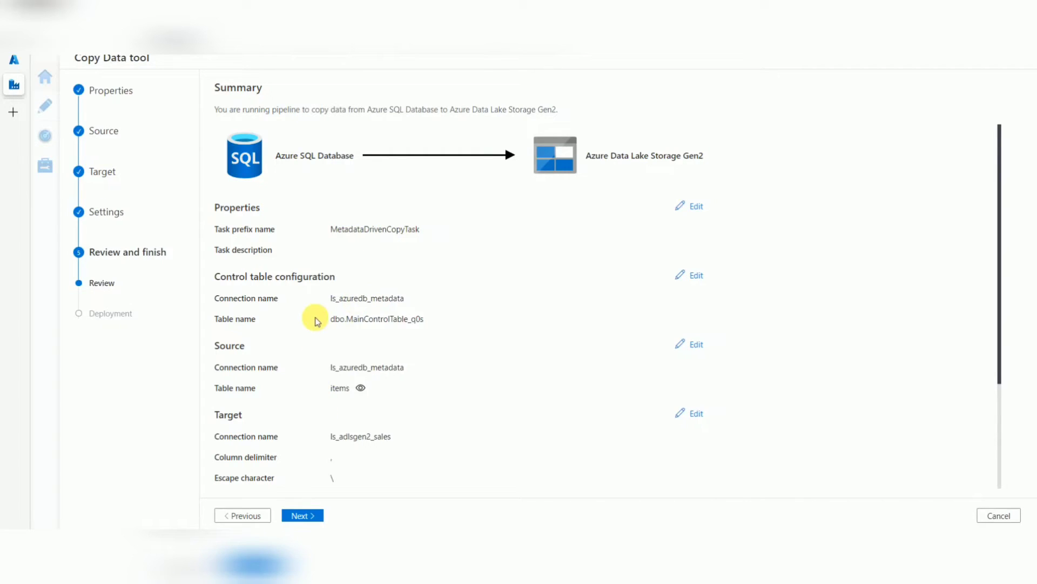
click(299, 515)
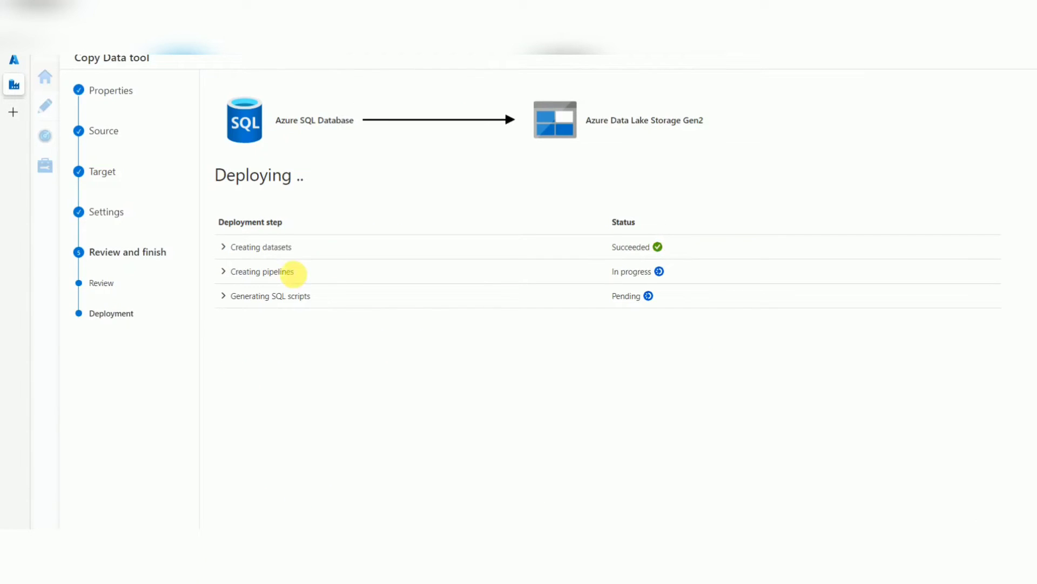
Step: Examine the deployed datasets and pipelines and the generated SQL scripts for the control table and stored procedure
click(225, 248)
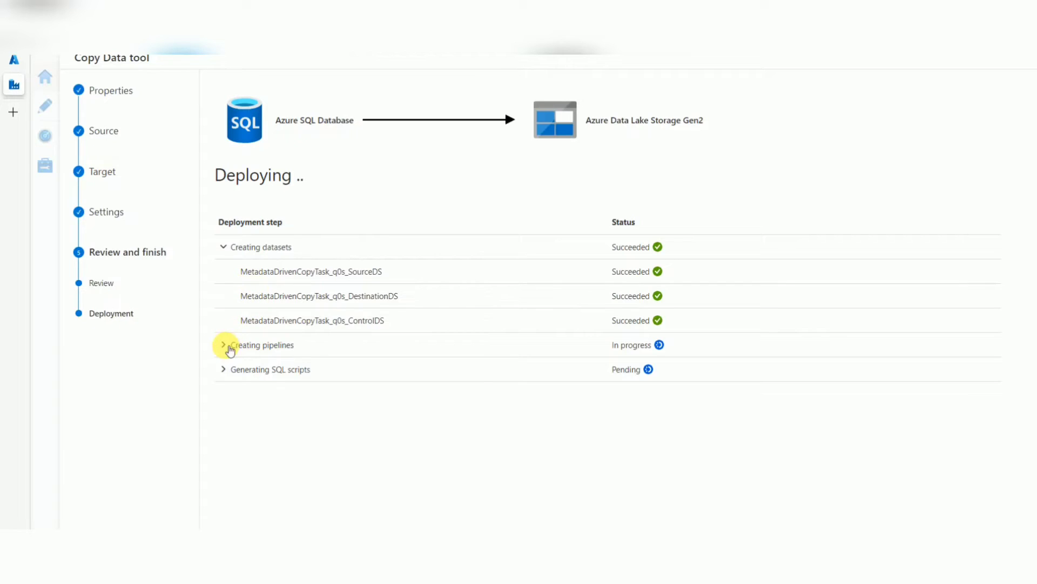
click(234, 341)
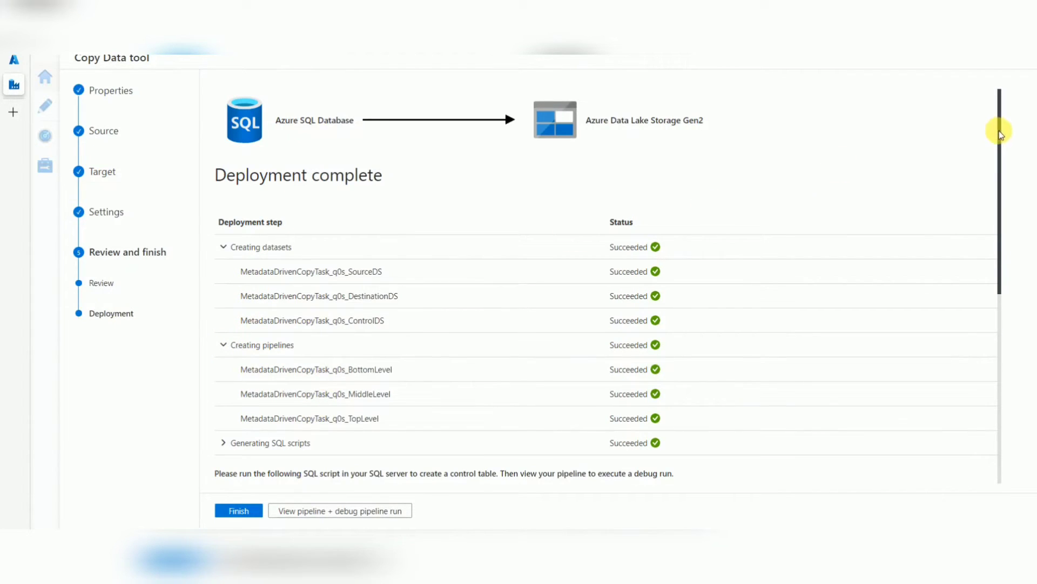
drag(1001, 171, 1000, 270)
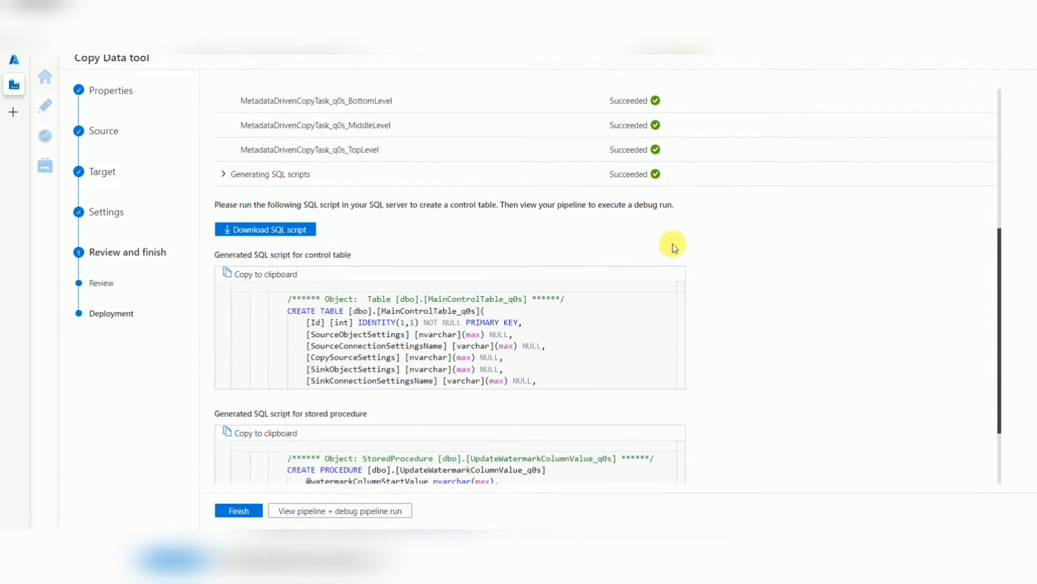
click(224, 174)
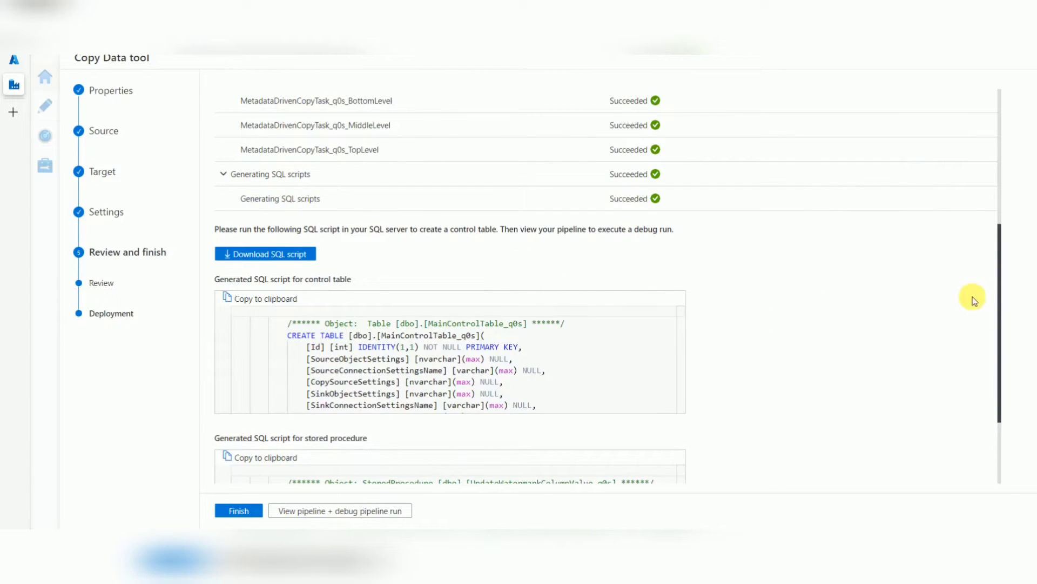
drag(1000, 254, 1004, 336)
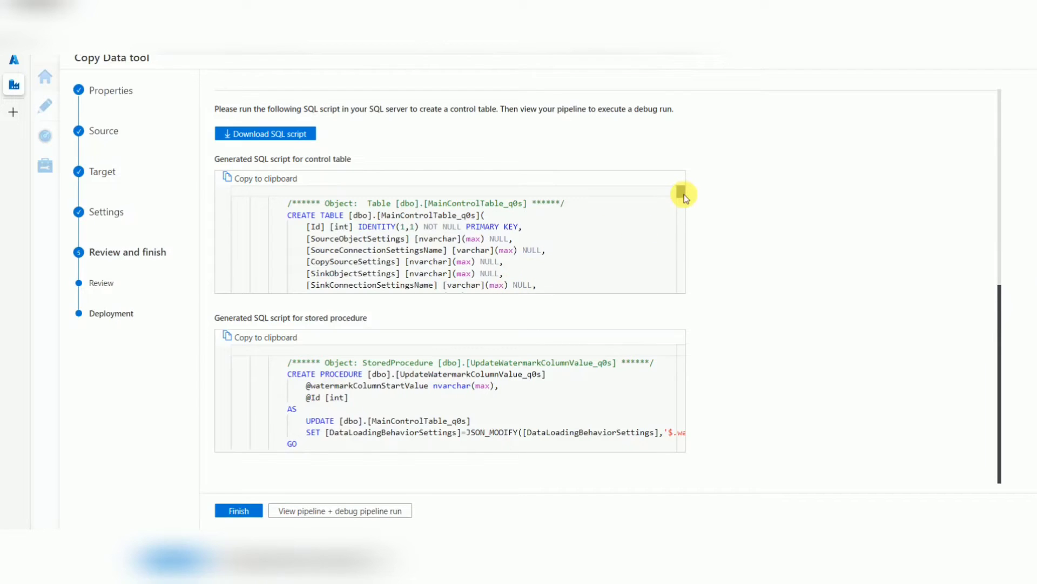
drag(684, 193, 683, 262)
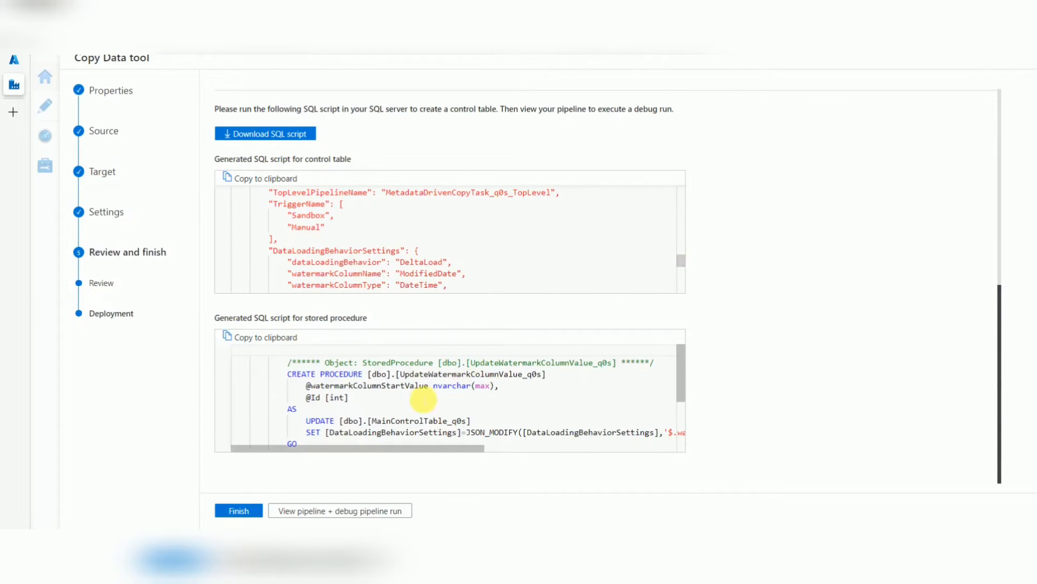
double_click(374, 392)
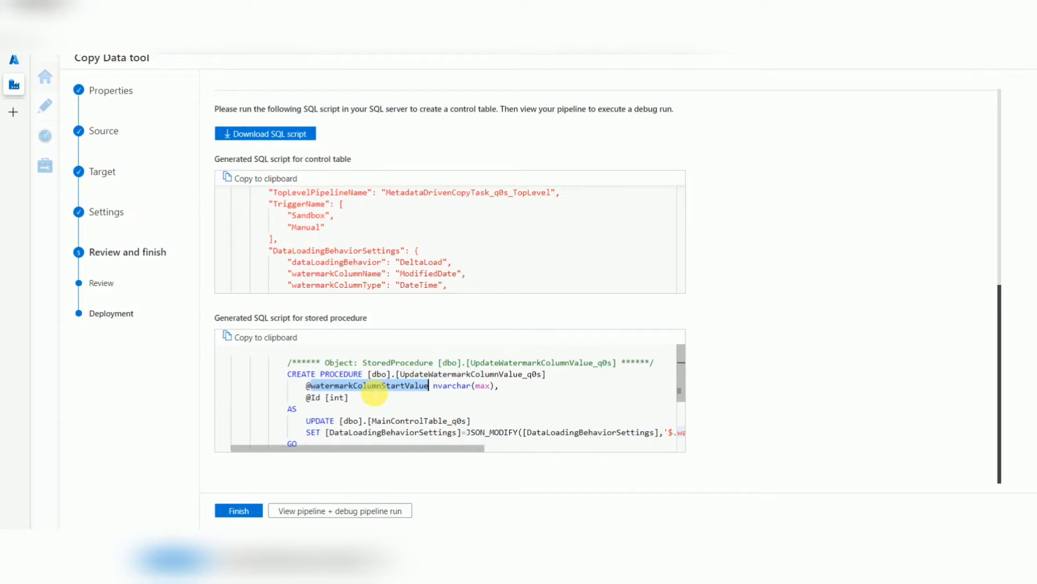
Step: Copy the generated control table SQL script, switch to SQL Server Management Studio and start a new server connection
click(254, 178)
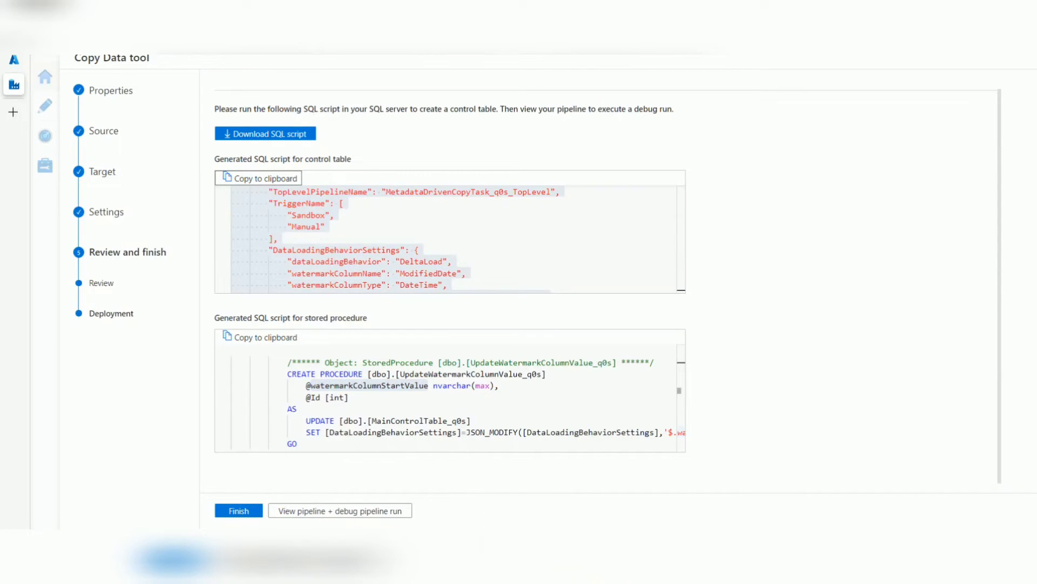
mouse_move(586, 573)
click(584, 497)
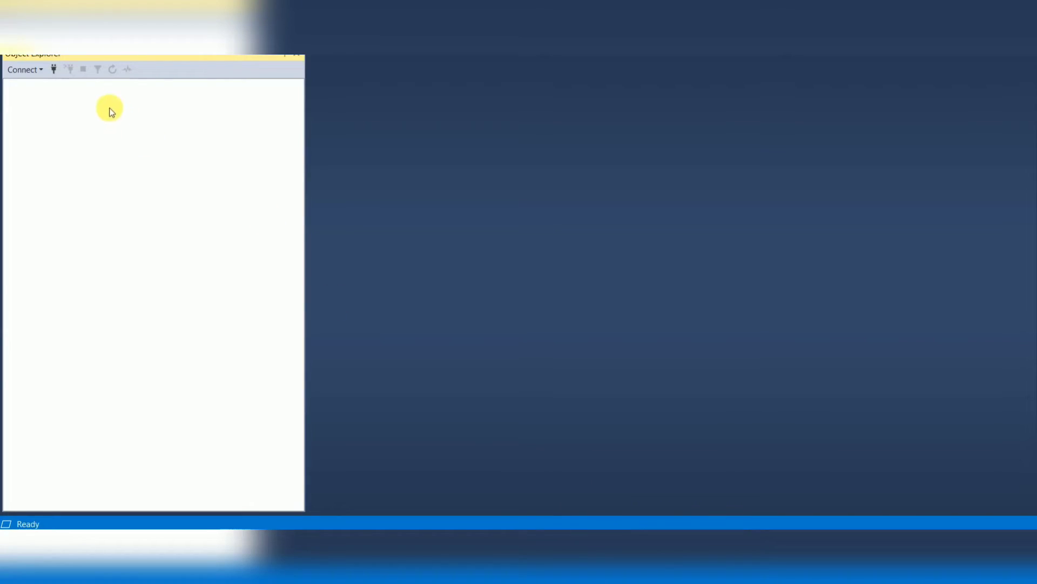
click(54, 71)
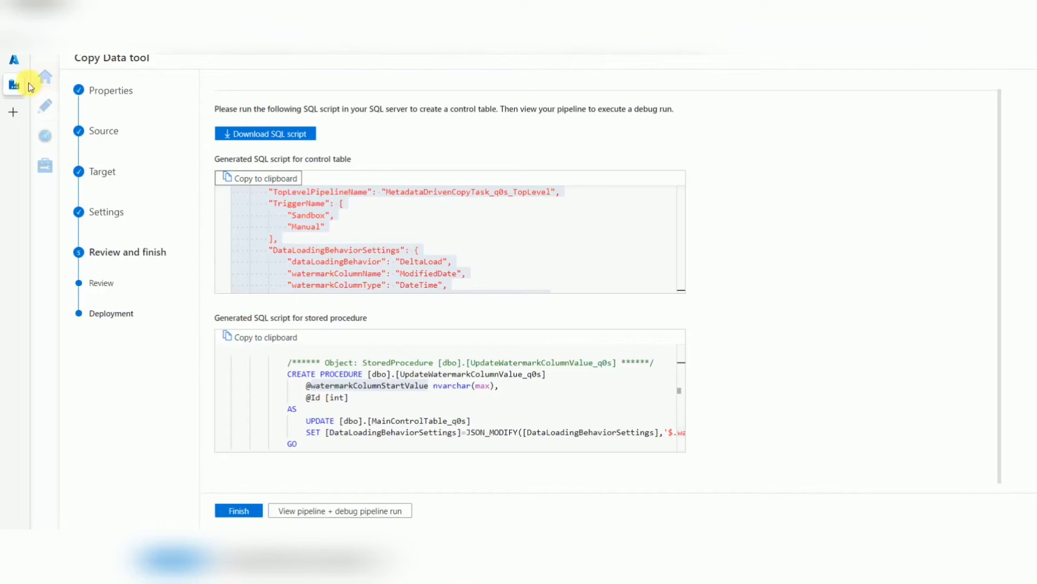
Step: Switch to the Azure portal and open the adfmetadata database from the SQL databases list
click(14, 61)
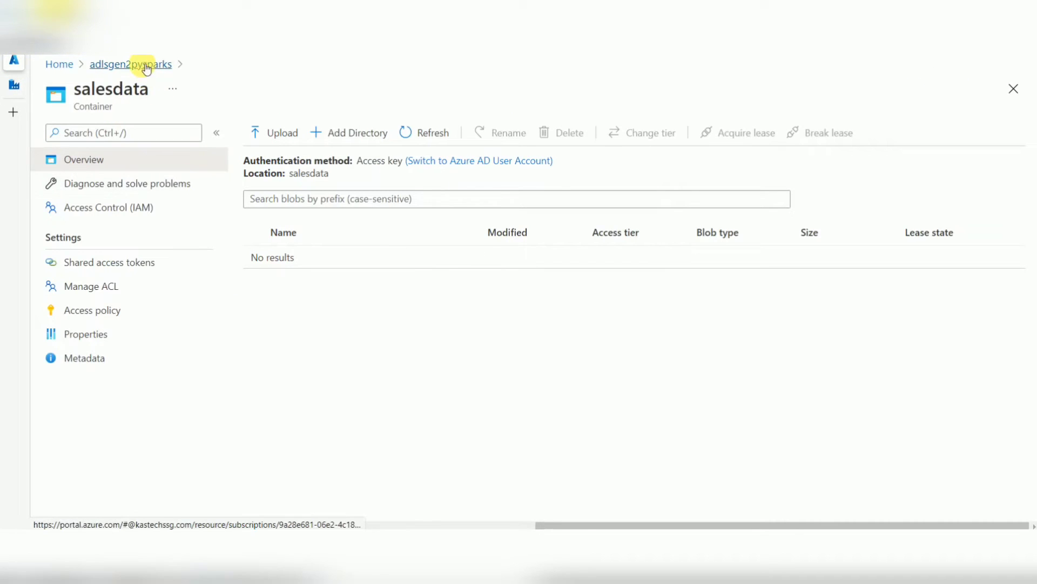
click(59, 64)
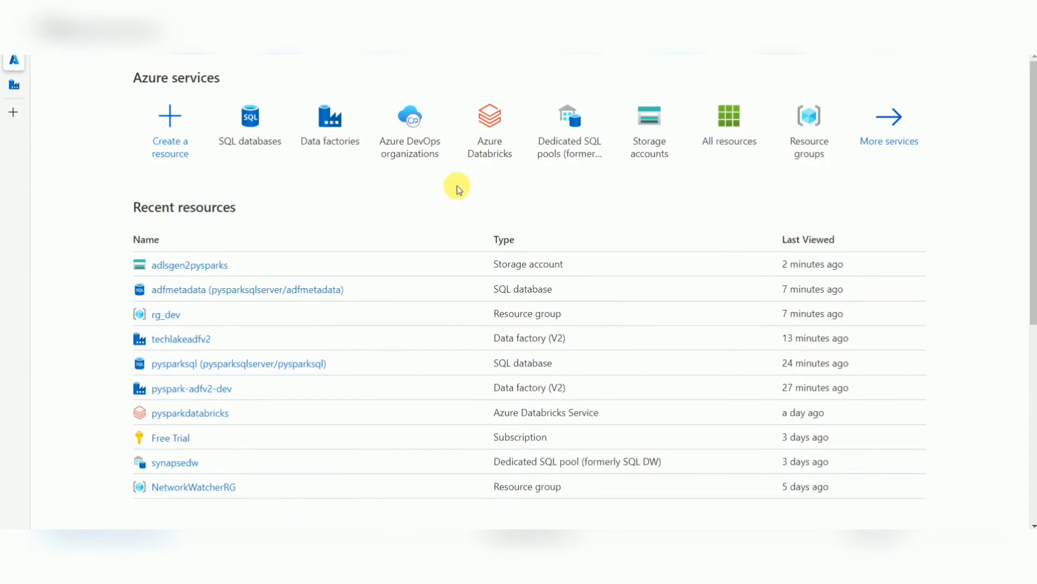
click(263, 133)
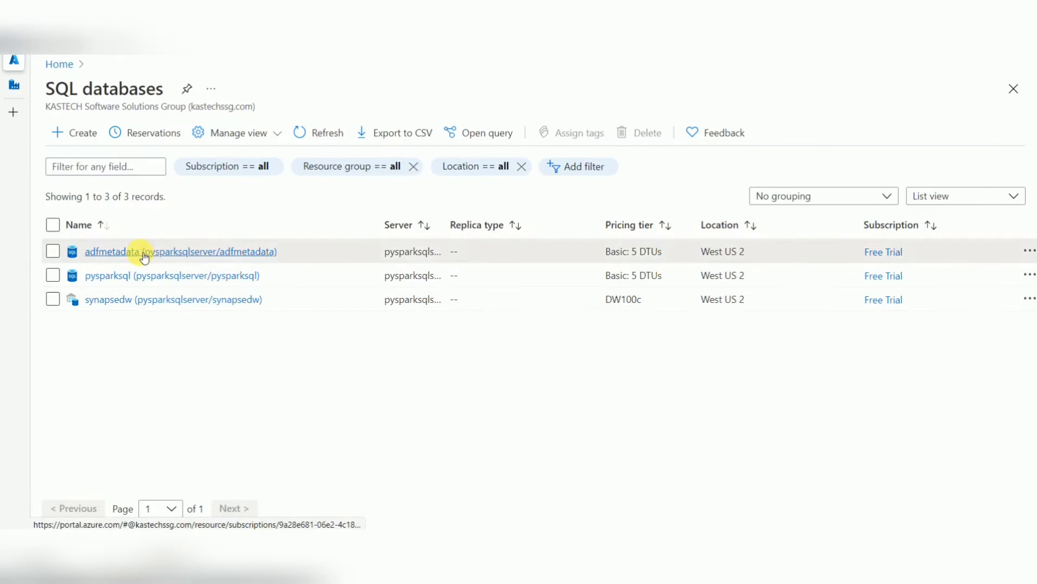
click(143, 251)
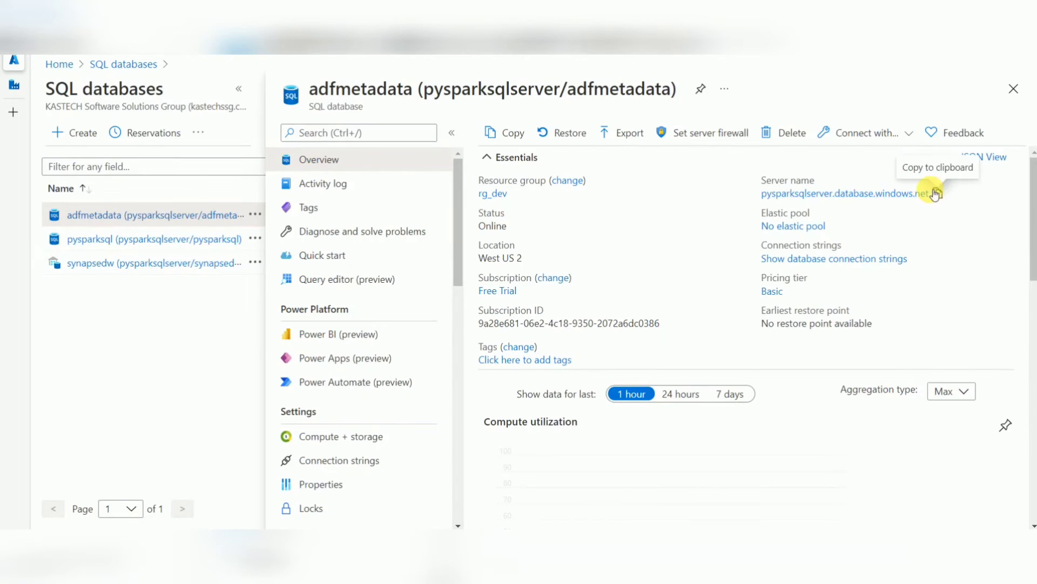
Step: Copy the adfmetadata server name and connect to that server in SQL Server Management Studio, entering the login password
click(938, 194)
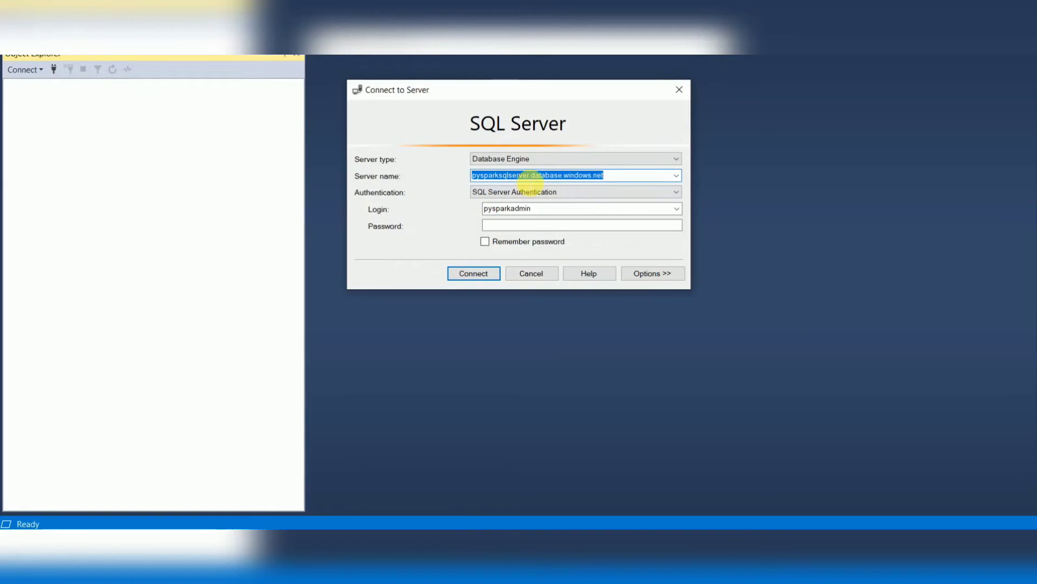
click(513, 224)
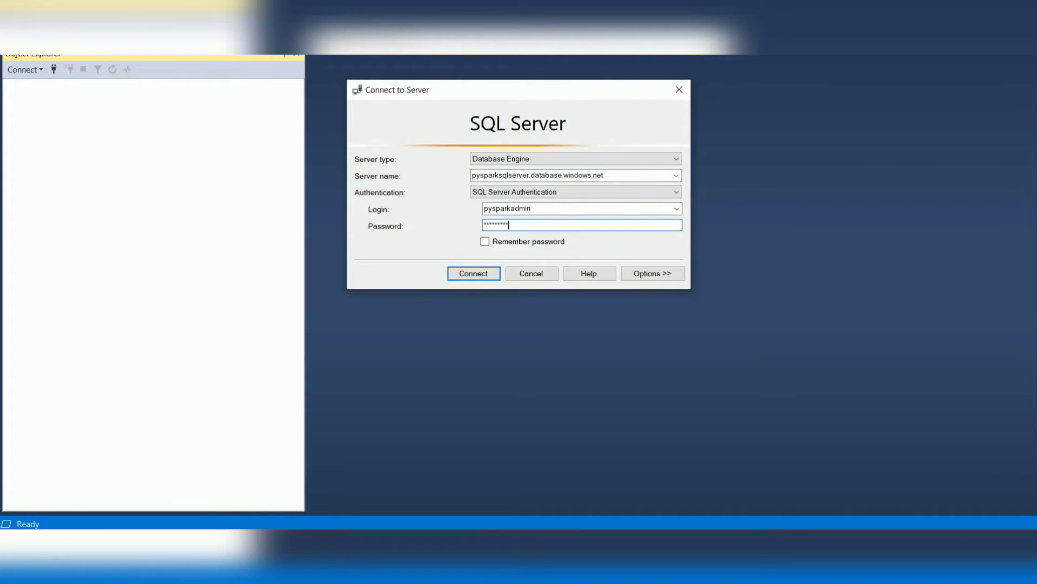
key(Return)
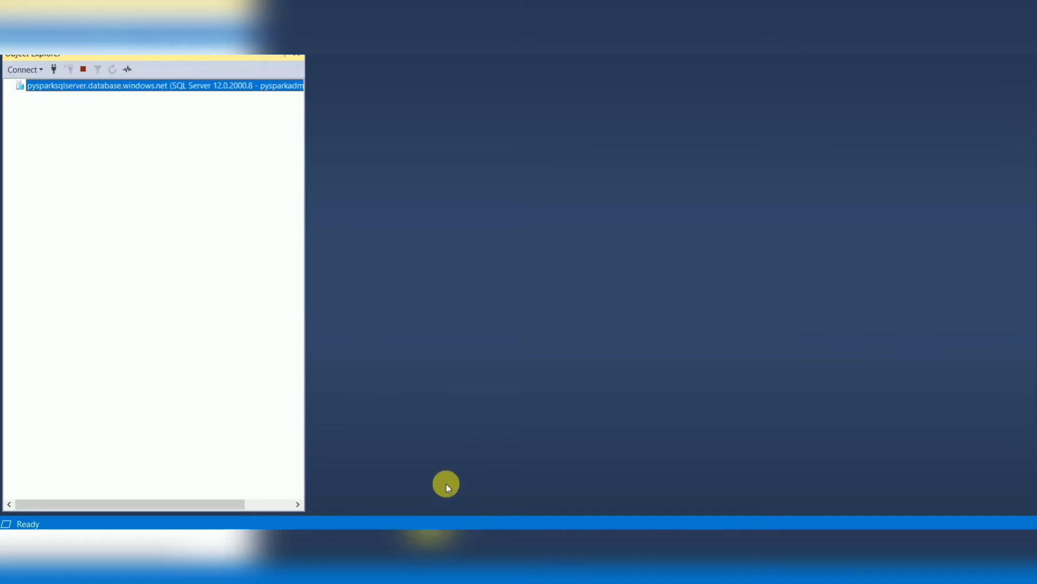
Step: Return to the Copy Data tool, copy the control table SQL script again and switch back to SQL Server Management Studio
click(440, 562)
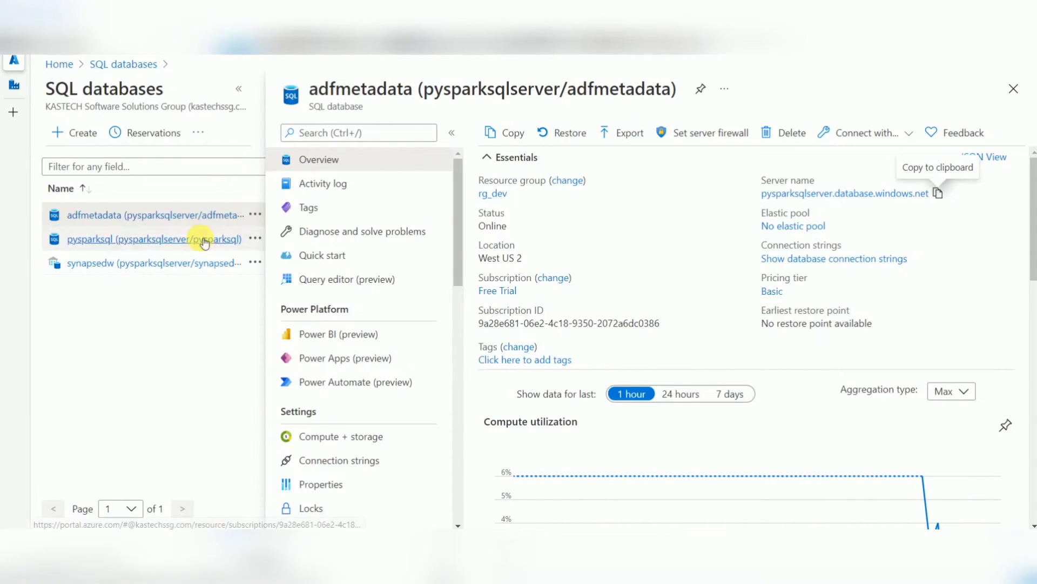
click(14, 85)
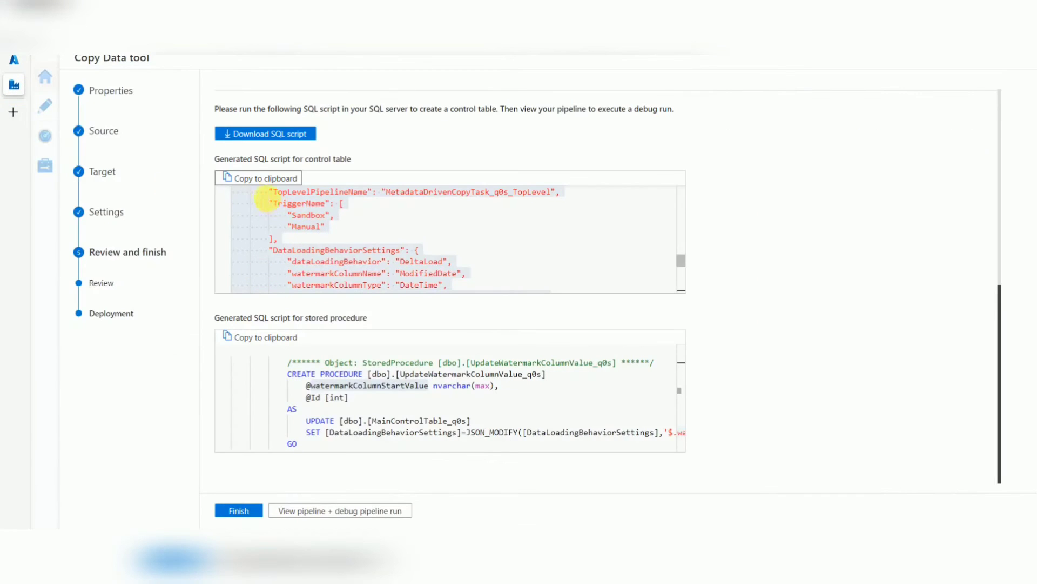
click(258, 183)
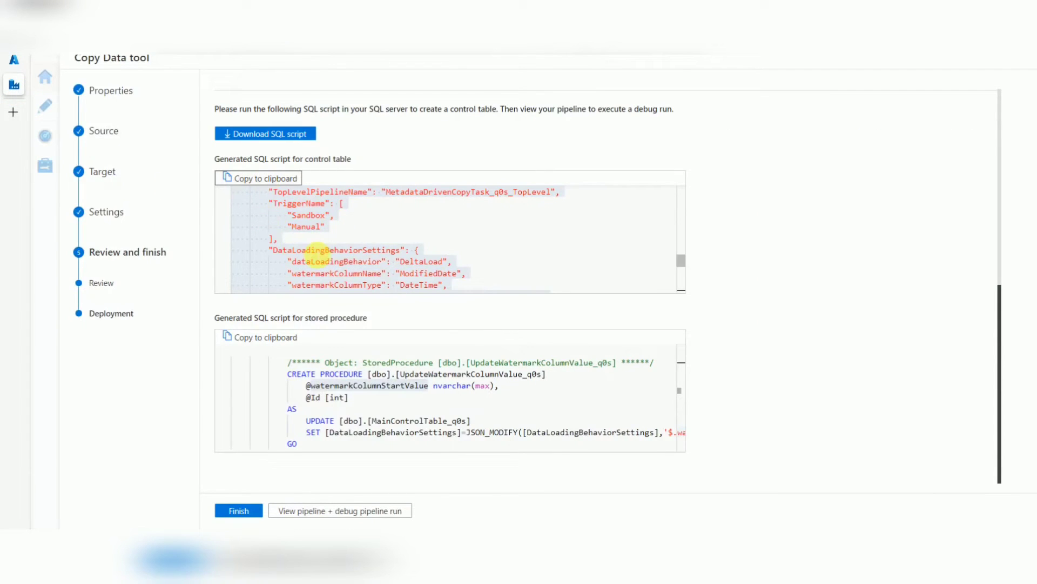
click(585, 527)
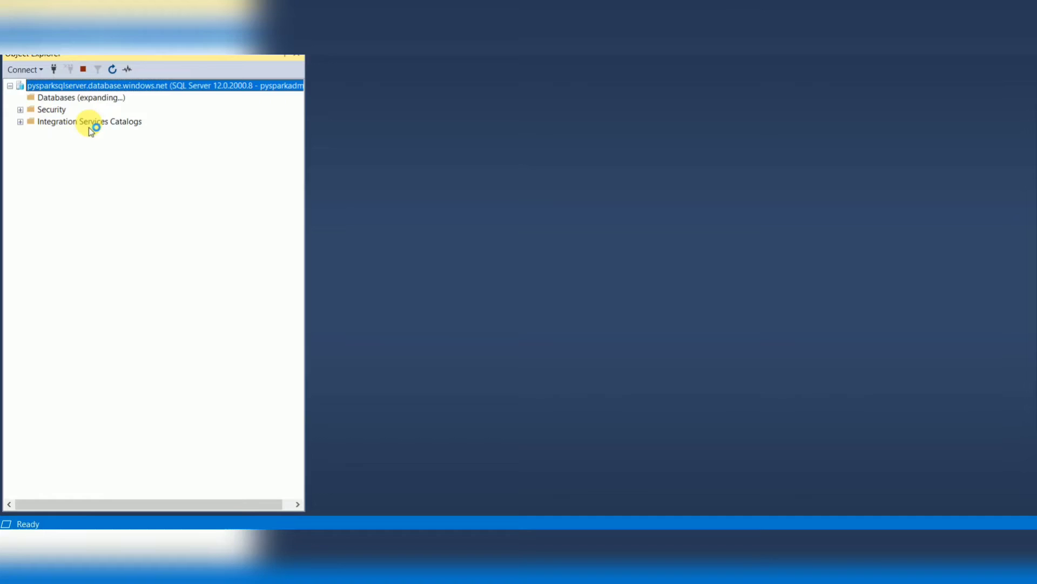
Step: Expand the adfmetadata database, open a new query on it and paste the control table script
click(31, 121)
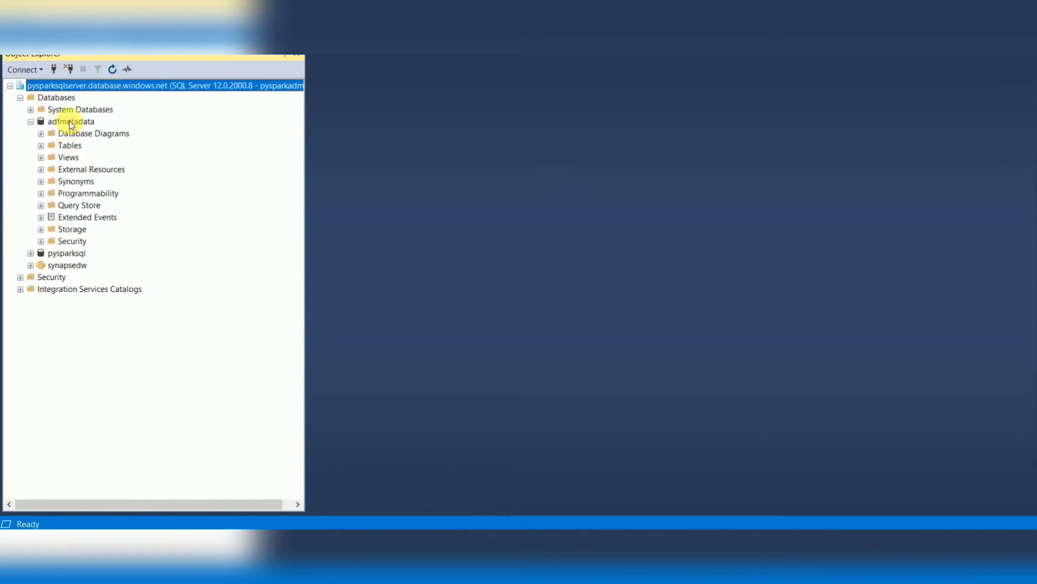
click(70, 122)
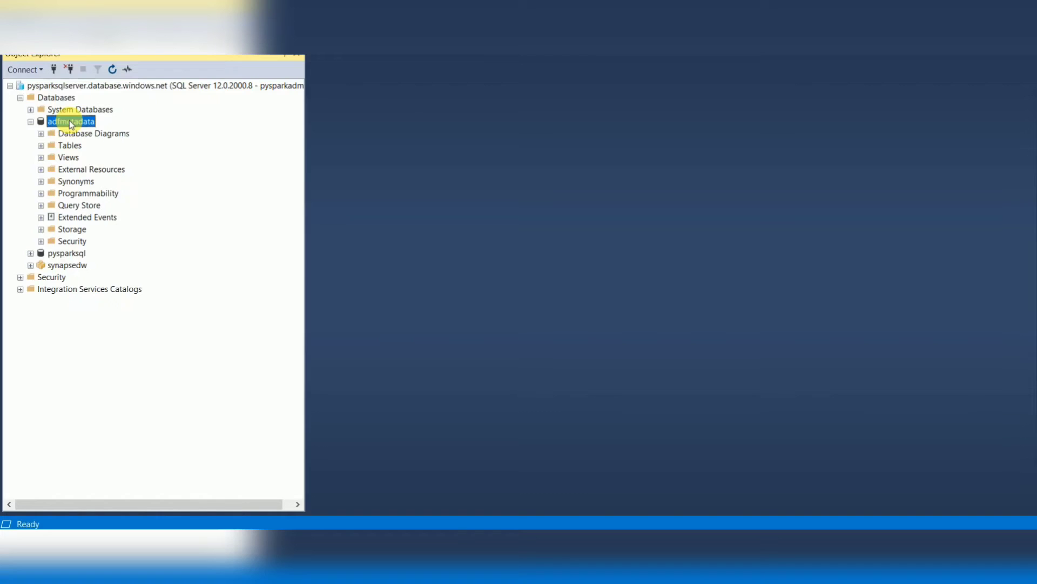
right_click(70, 121)
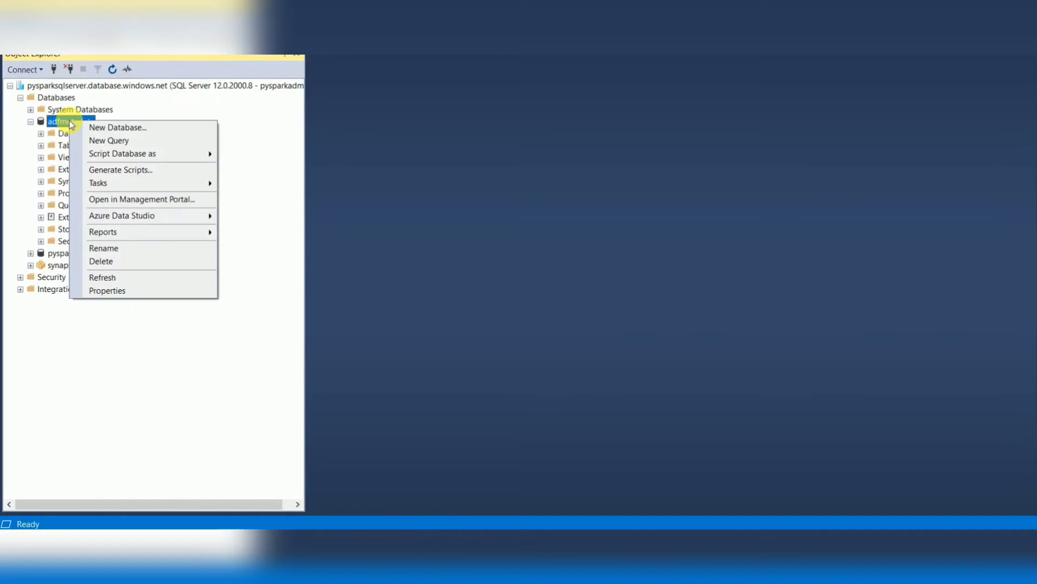
click(115, 140)
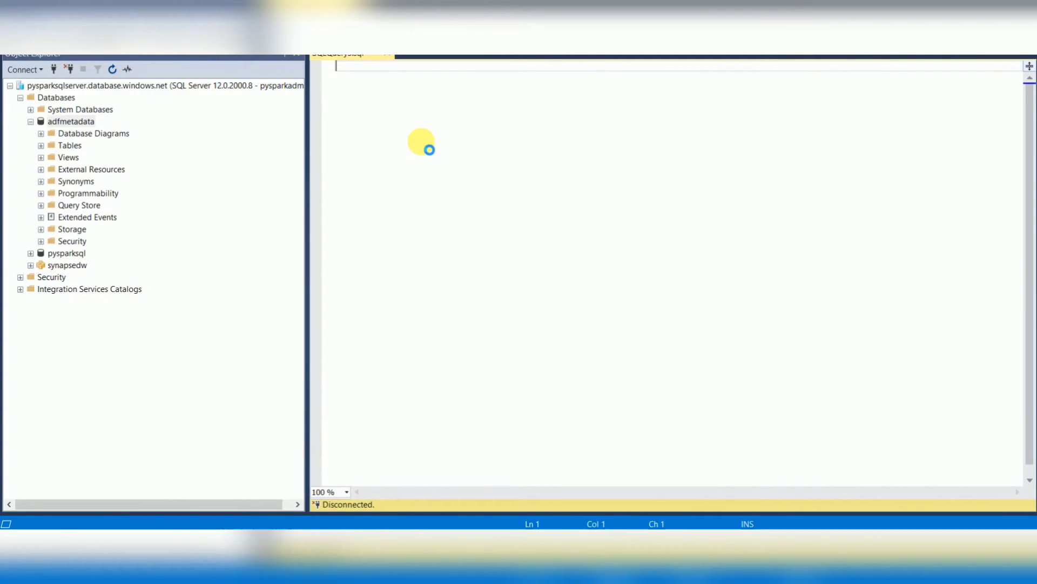
key(ctrl+v)
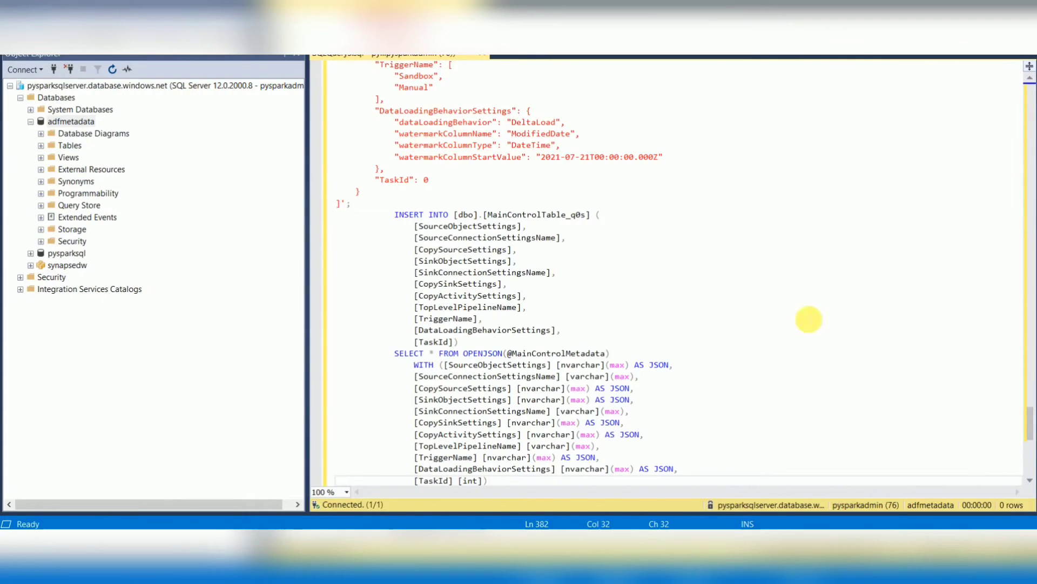
Step: Review the CREATE TABLE statement and metadata JSON in the MainControlTable_q0s script, then execute the whole script
drag(1031, 423, 1000, 88)
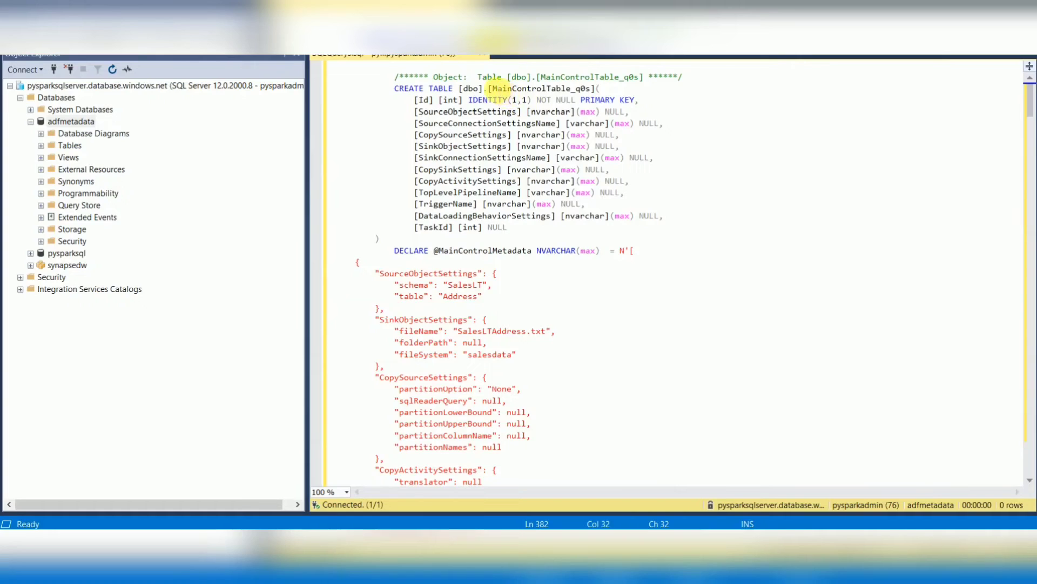
drag(489, 88, 580, 77)
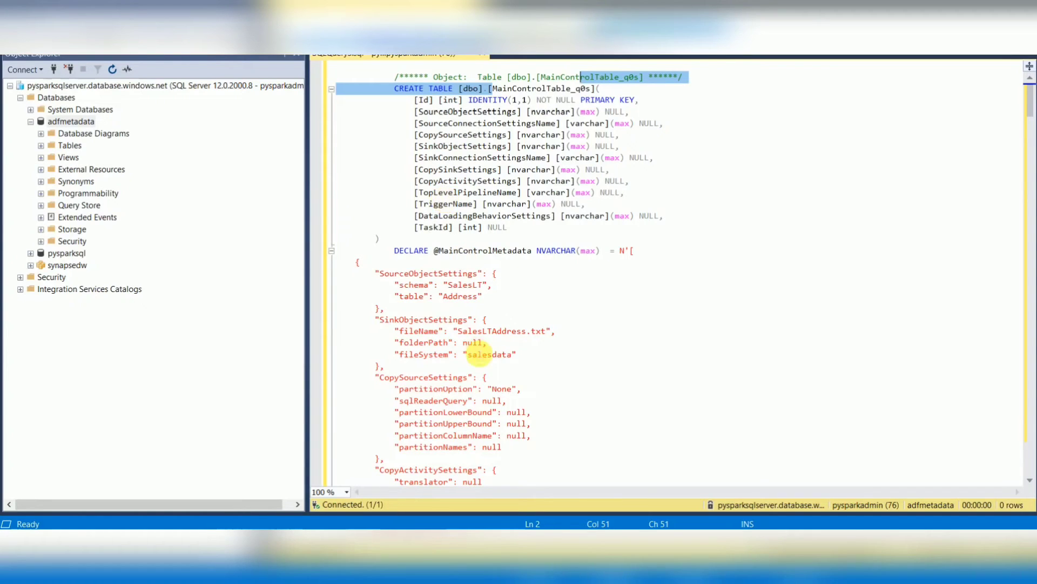
drag(357, 263, 511, 505)
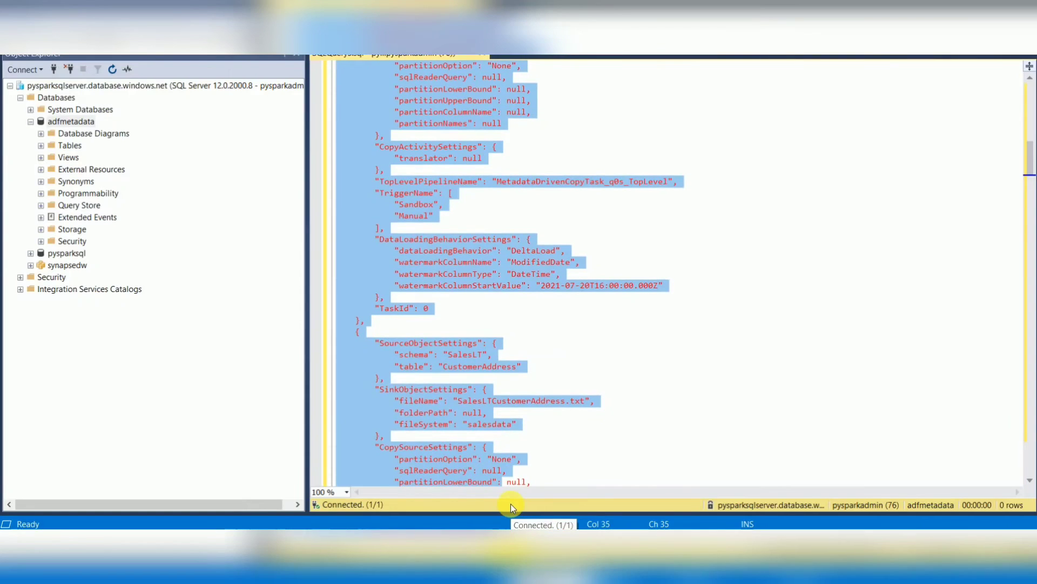
drag(1030, 151, 1030, 81)
click(562, 89)
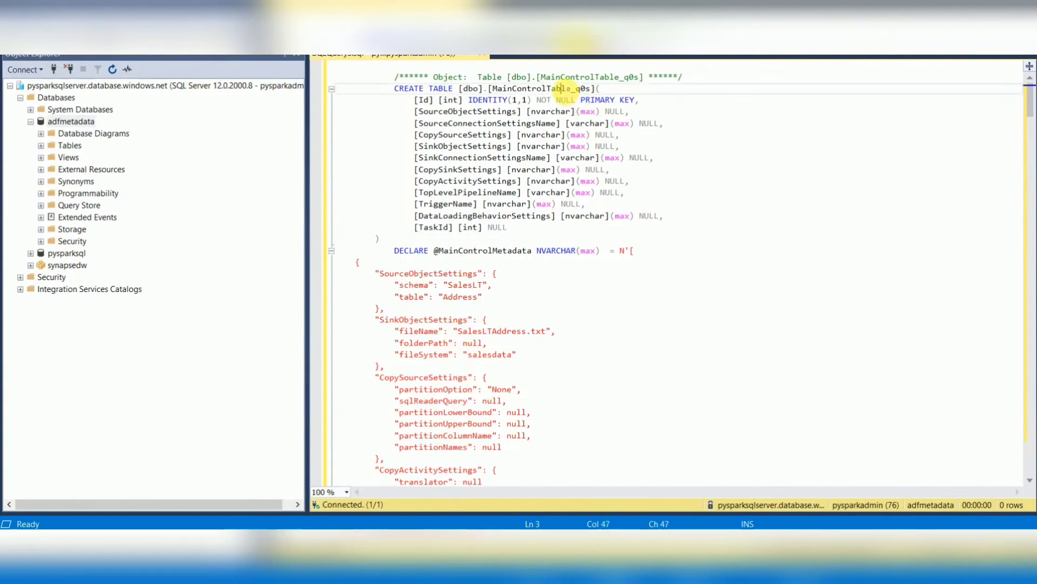
double_click(562, 88)
click(373, 123)
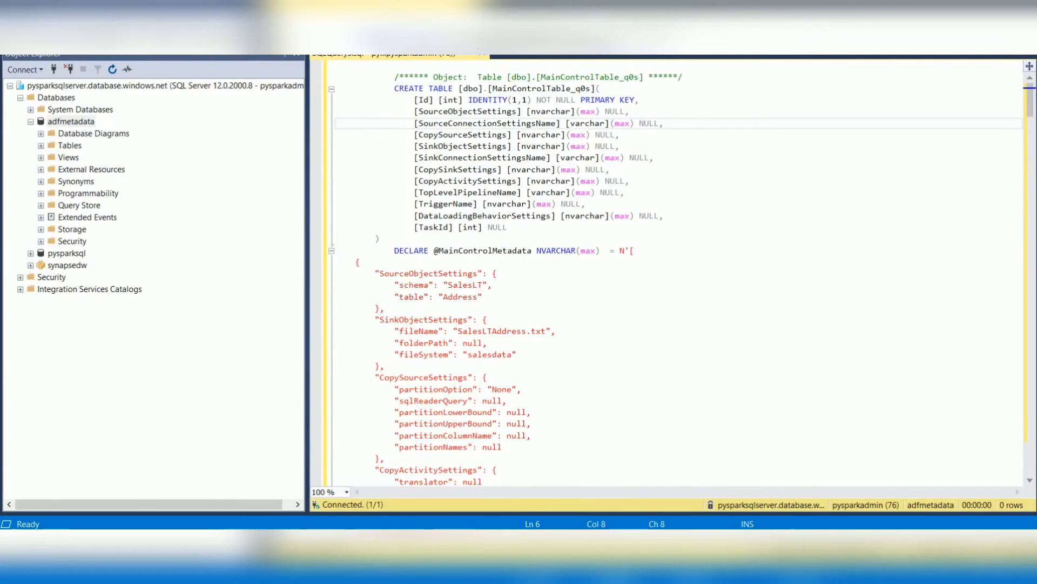
key(F5)
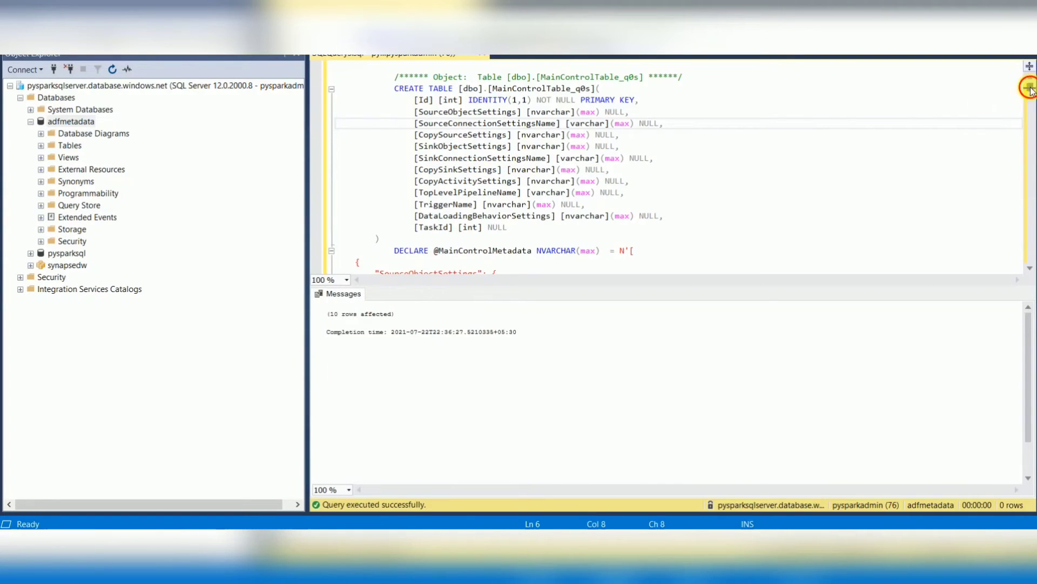
Step: Copy the table name from the INSERT statement, replace the script with "select * from [dbo].[MainControlTable_q0s]" and run it
drag(1029, 88, 1031, 245)
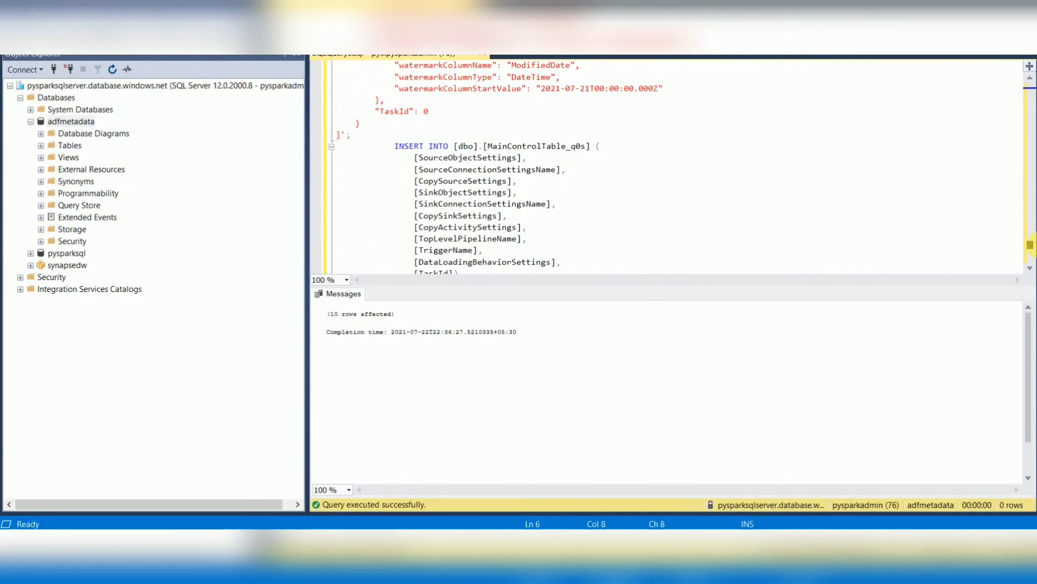
double_click(556, 146)
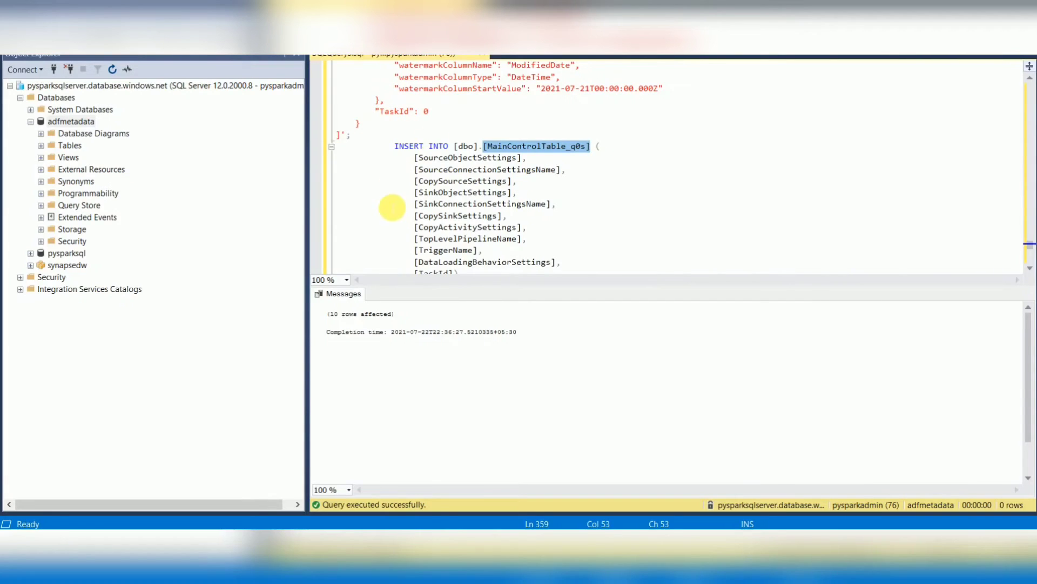
click(596, 146)
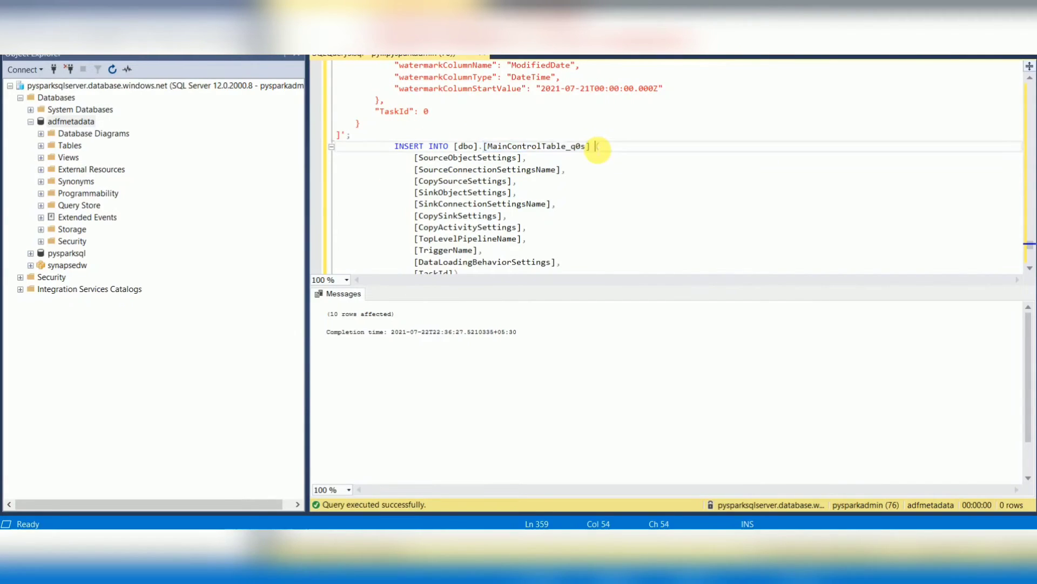
drag(597, 146, 464, 146)
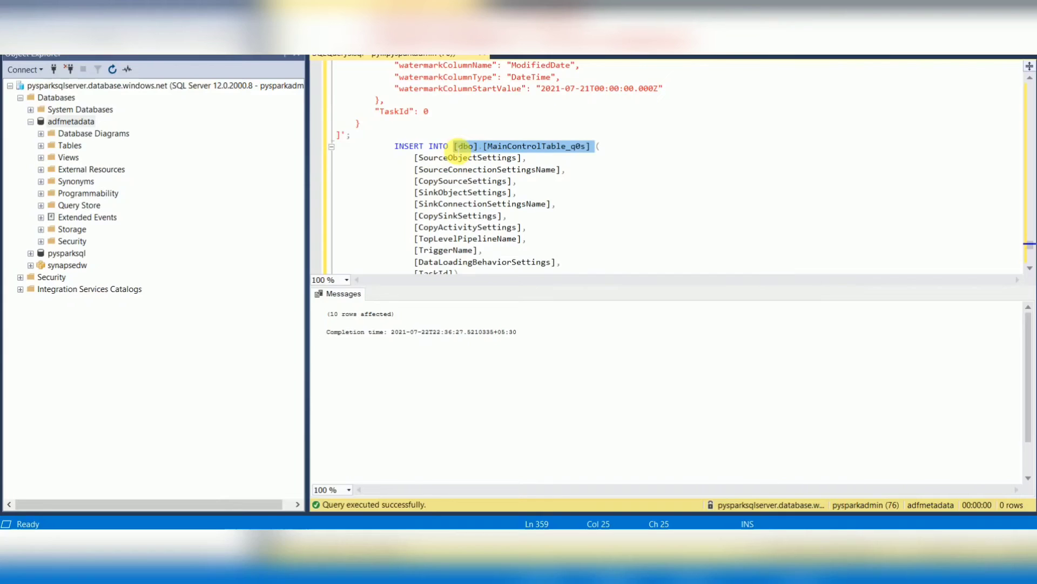
key(ctrl+shift+End)
key(ctrl+a)
text(sele)
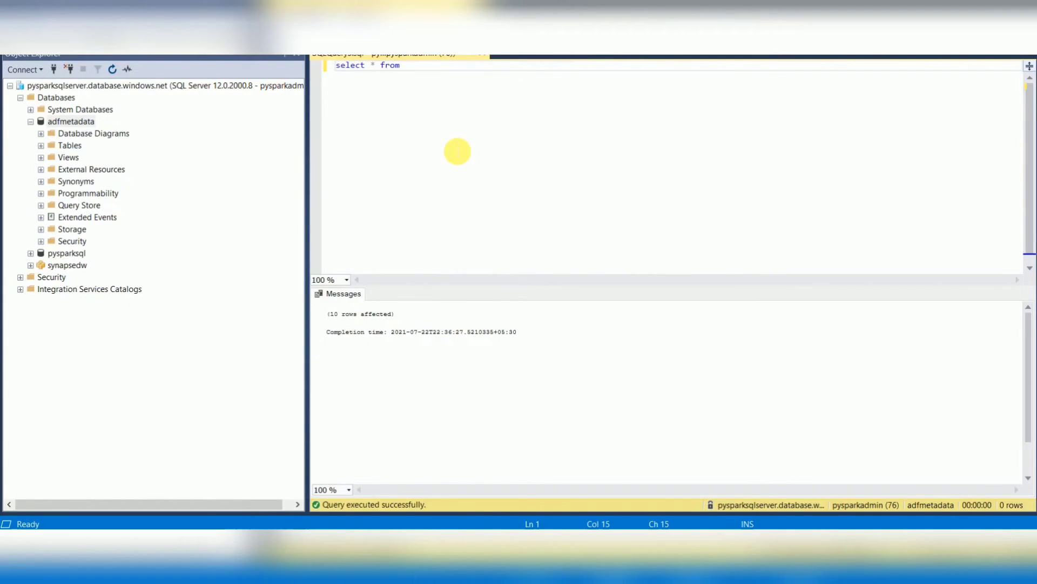
text([dbo].[MainControlTable_q0s])
key(ctrl+a)
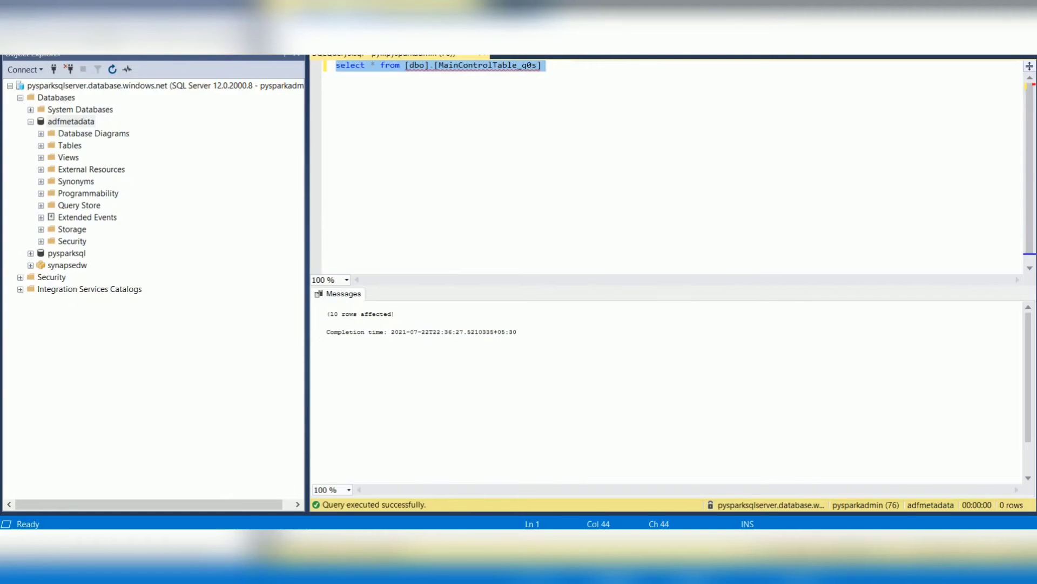
key(F5)
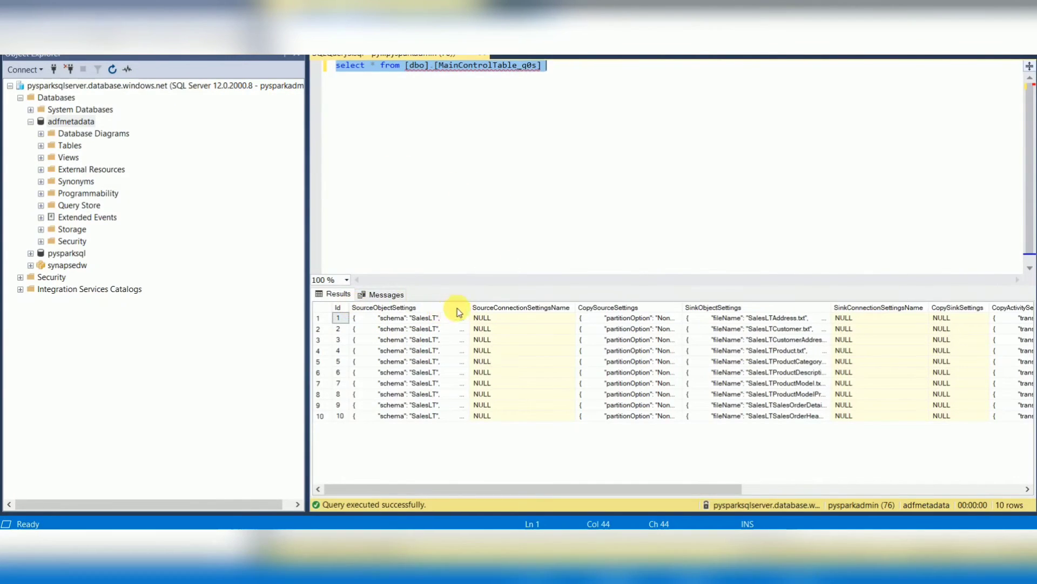
Step: Widen the SourceObjectSettings and CopySourceSettings result columns to examine the stored control table values
drag(480, 318, 597, 304)
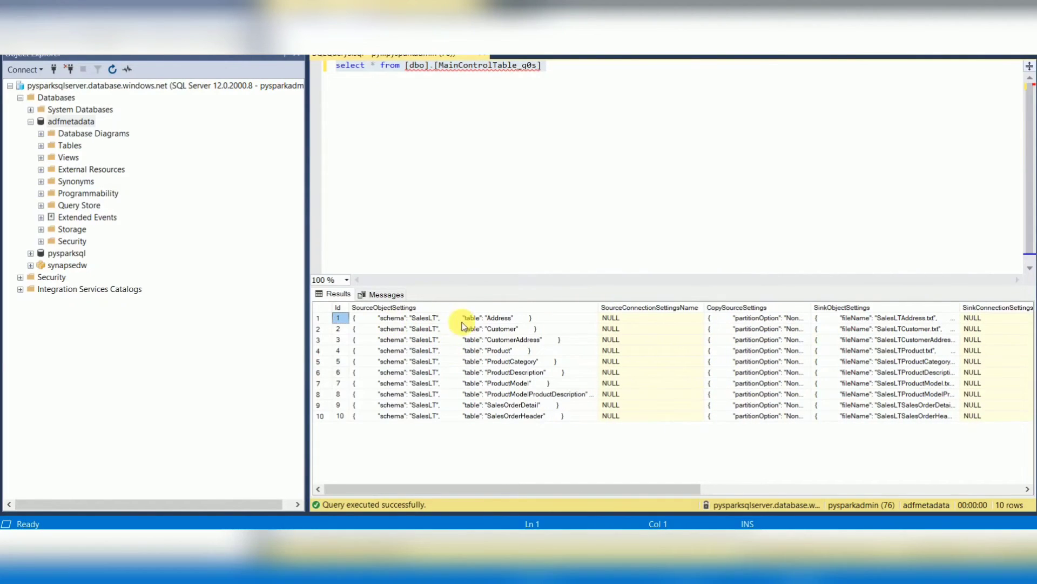
click(756, 328)
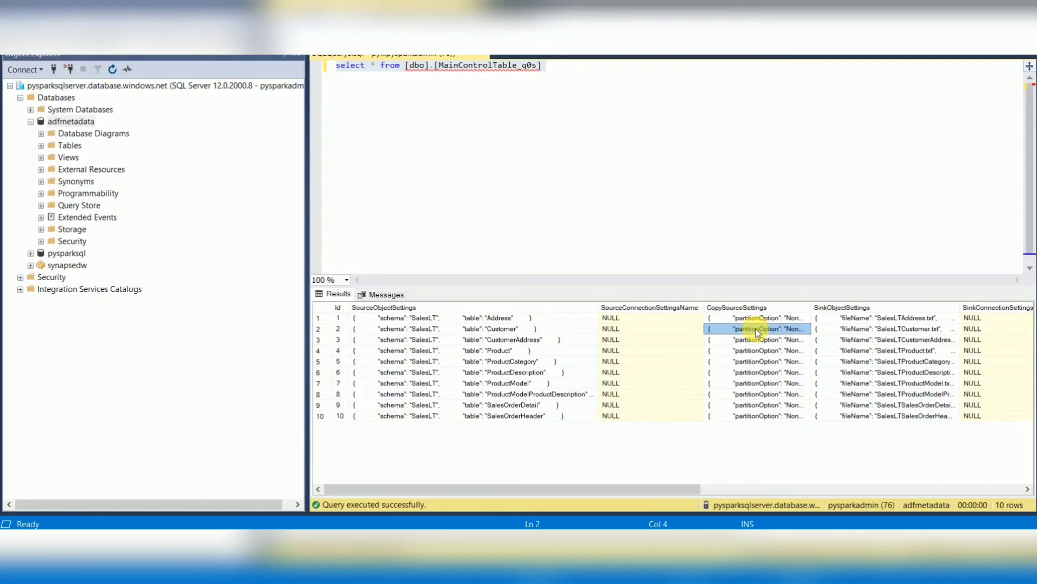
drag(821, 315, 895, 306)
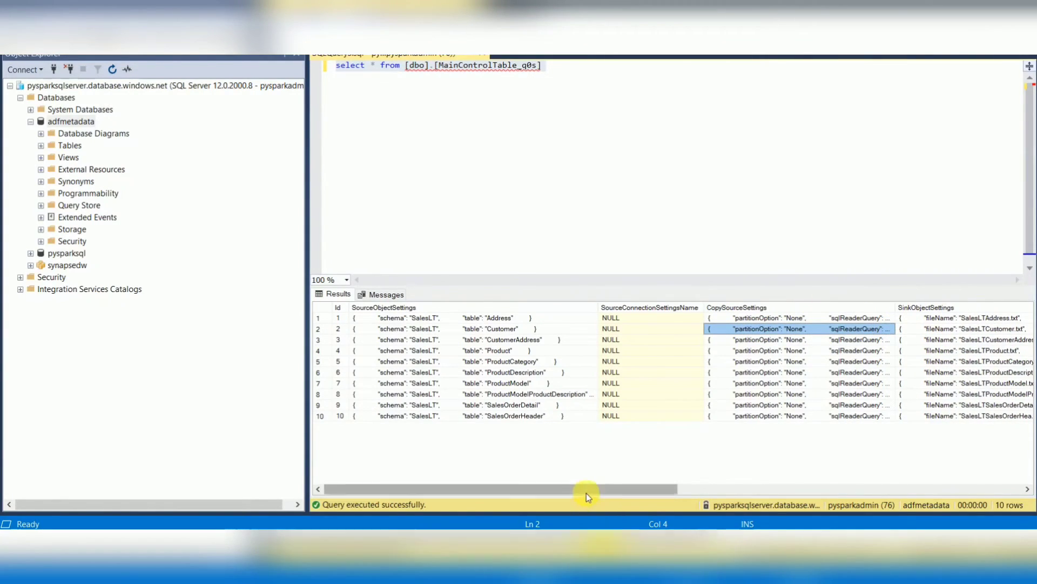
Step: Examine the remaining control table columns, widening DataLoadingBehaviorSettings to read the stored load behaviour of each table
drag(585, 492, 893, 481)
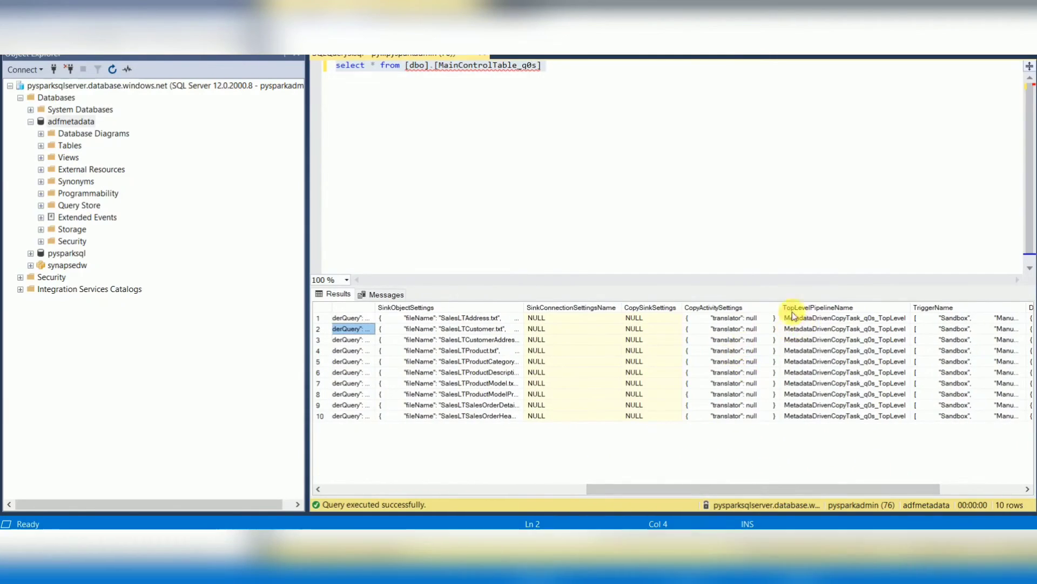
drag(889, 488, 974, 485)
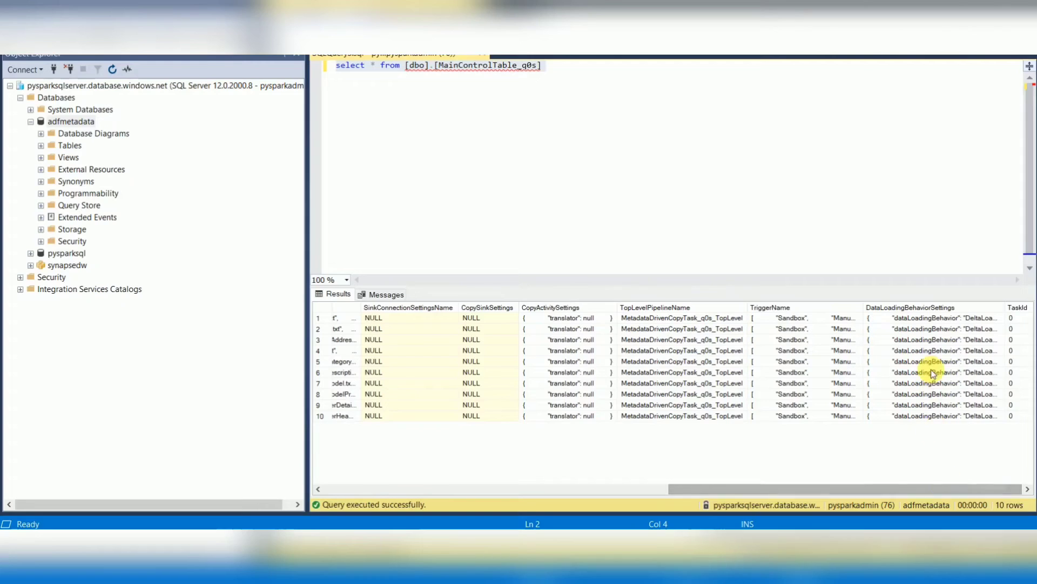
click(950, 340)
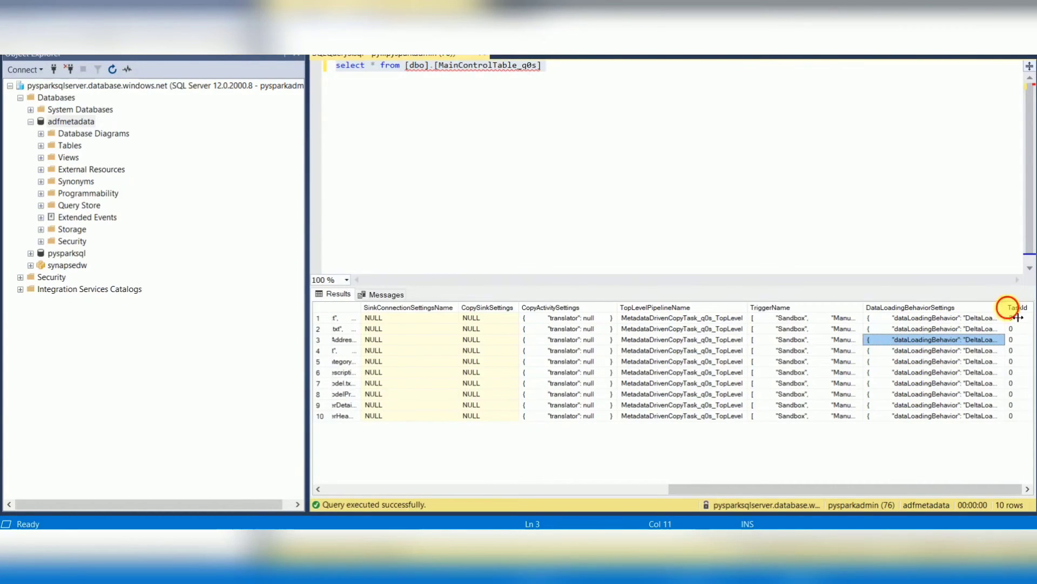
drag(1007, 307, 1033, 303)
click(946, 319)
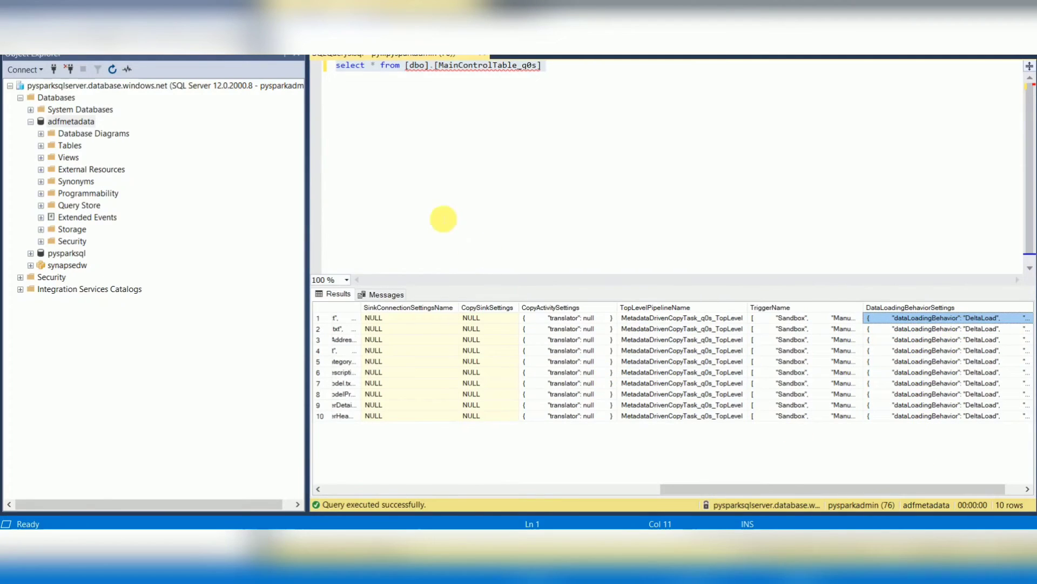
Step: Create the UpdateWatermarkColumnValue_q0s stored procedure by running the Copy Data tool's generated script, pasted below the select query in SQL Server Management Studio
click(457, 528)
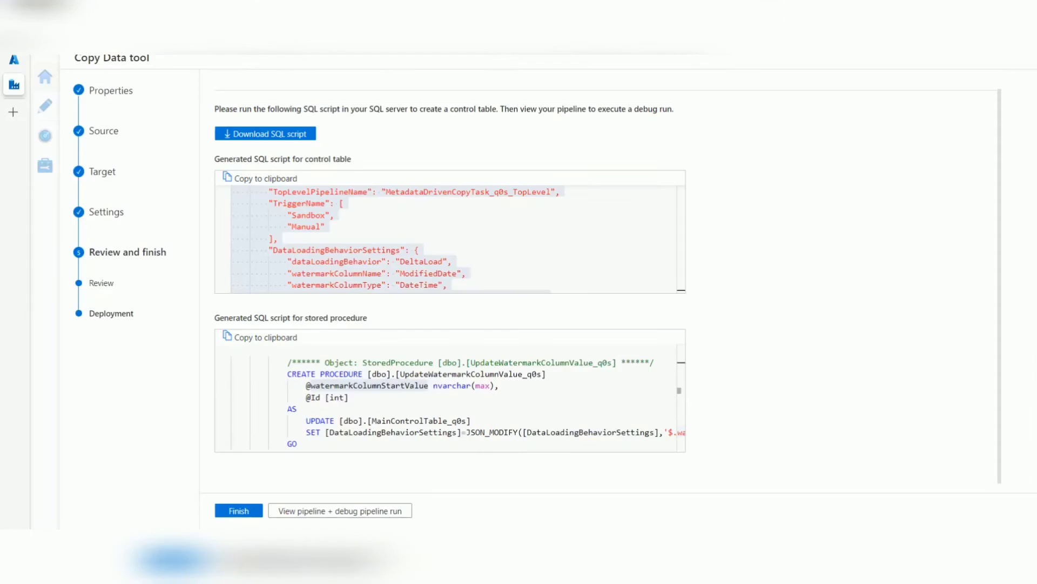
click(278, 338)
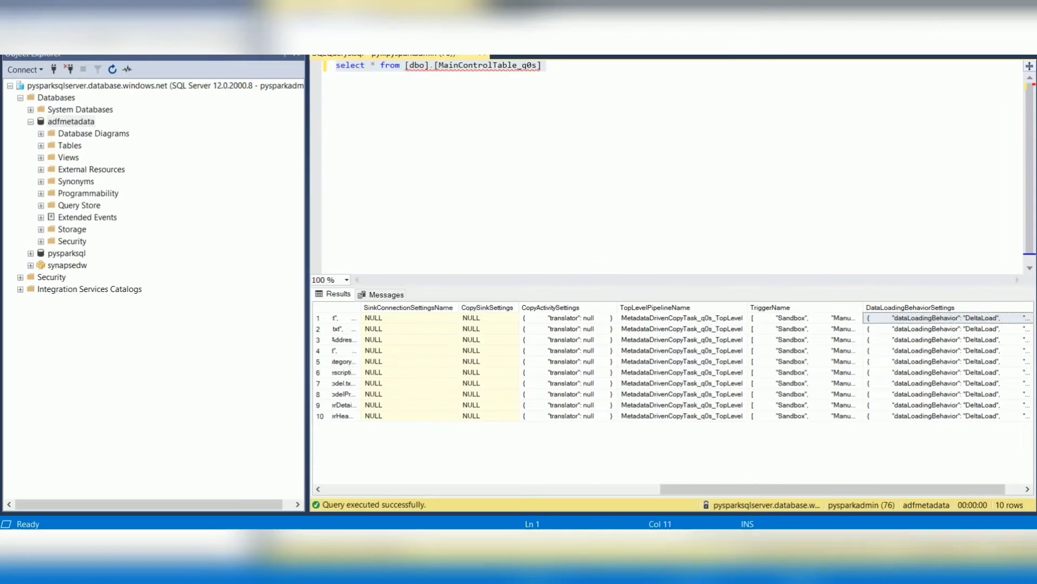
click(592, 572)
key(Return)
key(Return)
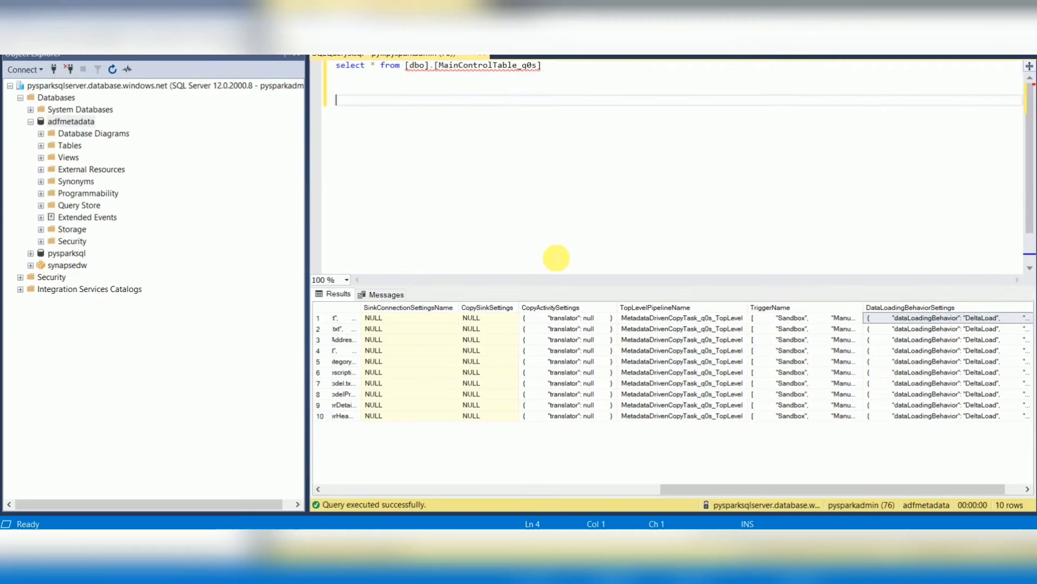
key(ctrl+v)
drag(456, 203, 395, 112)
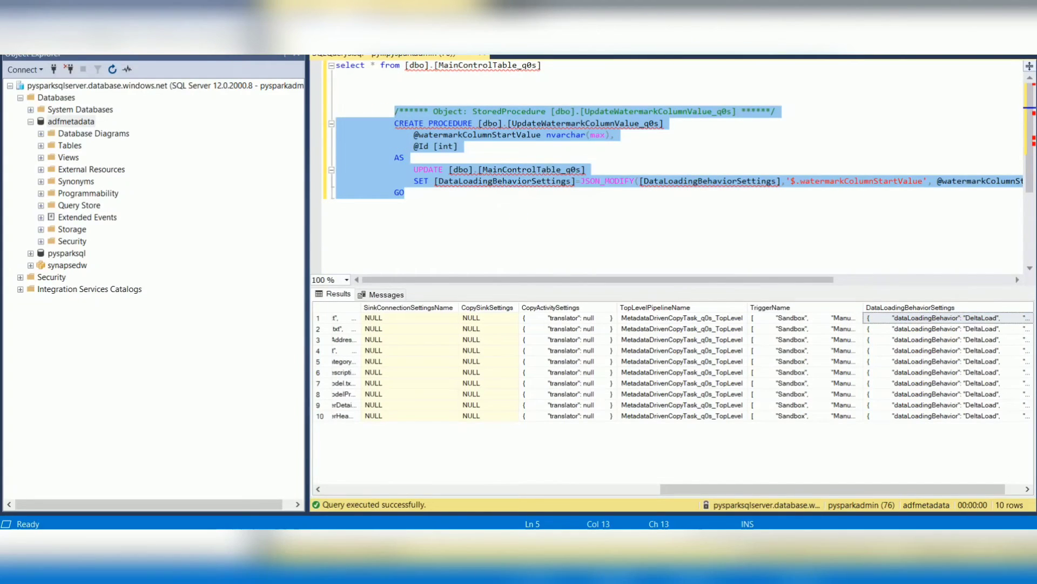
key(F5)
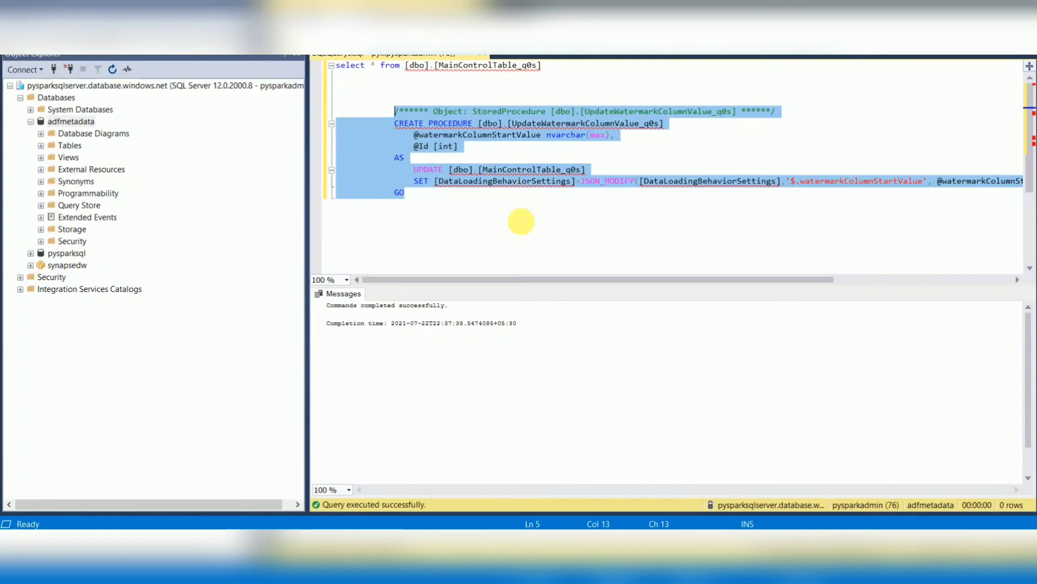
Step: Switch to Azure Data Factory, finish the Copy Data tool and expand the MetadataDrivenCopyTask_q0s_20210722 pipeline folder, widening the resource list for full names
click(468, 527)
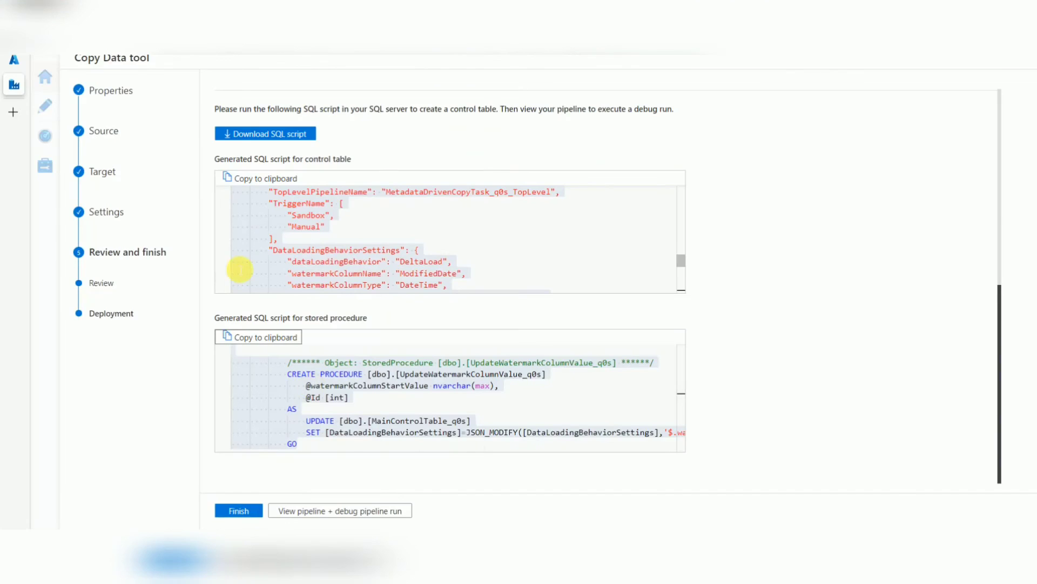
click(243, 510)
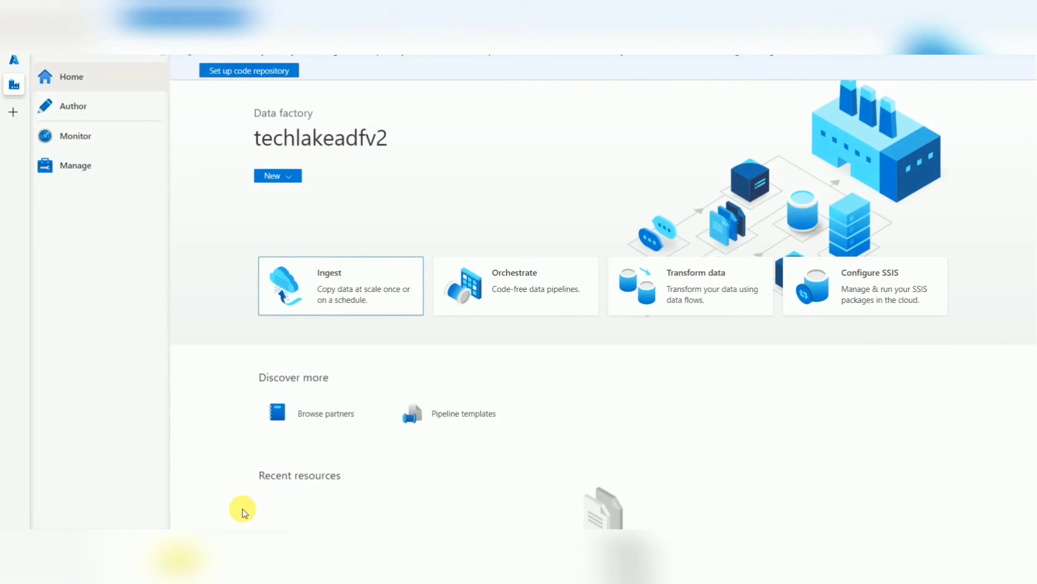
click(82, 110)
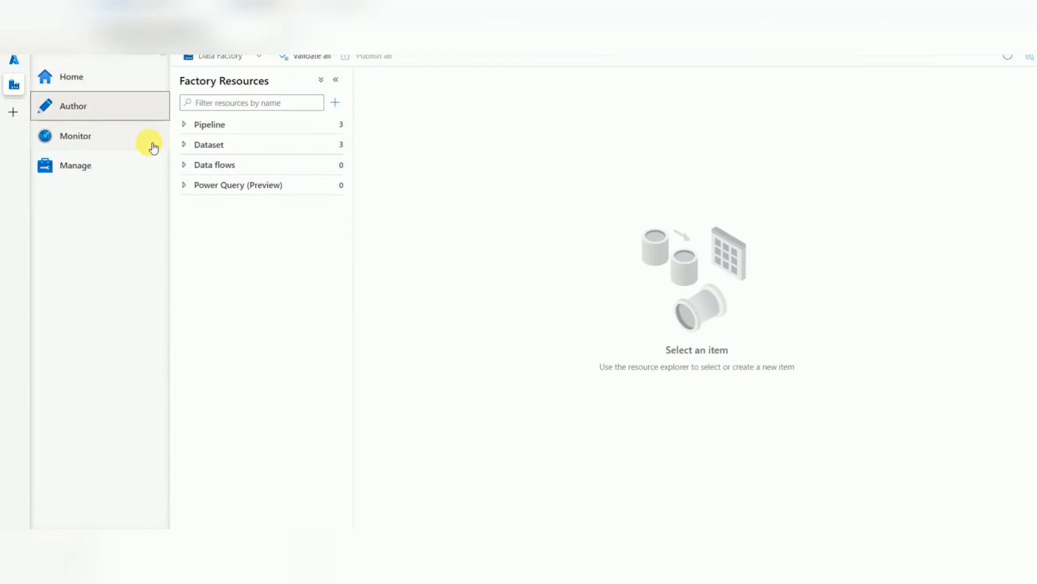
click(210, 124)
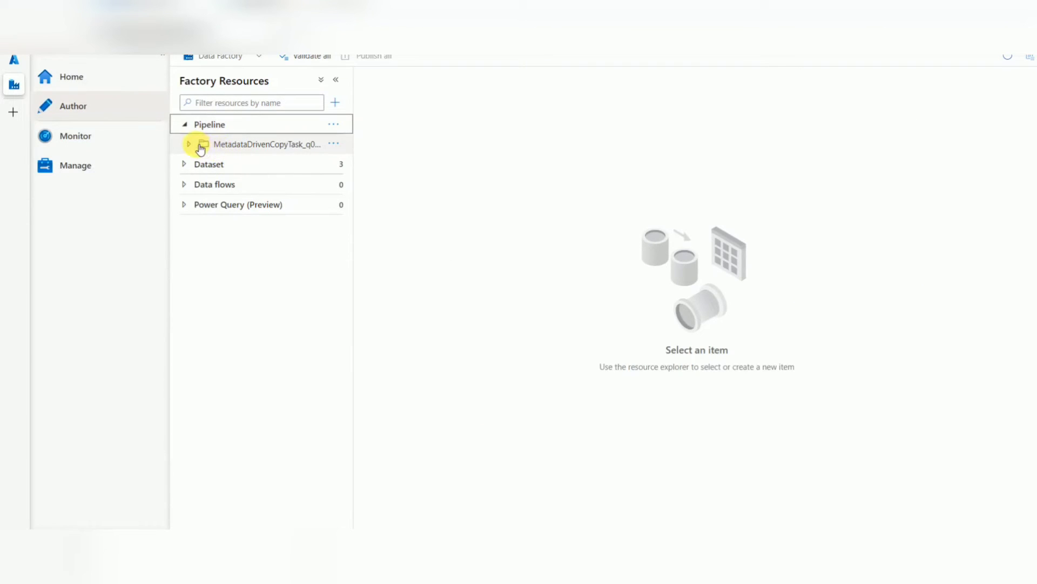
click(200, 146)
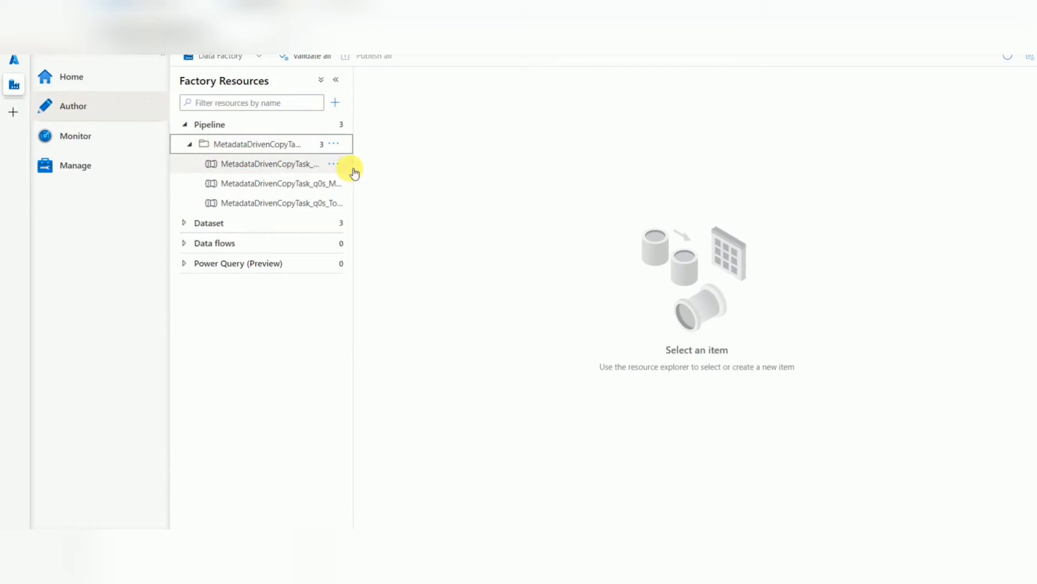
drag(355, 168, 476, 180)
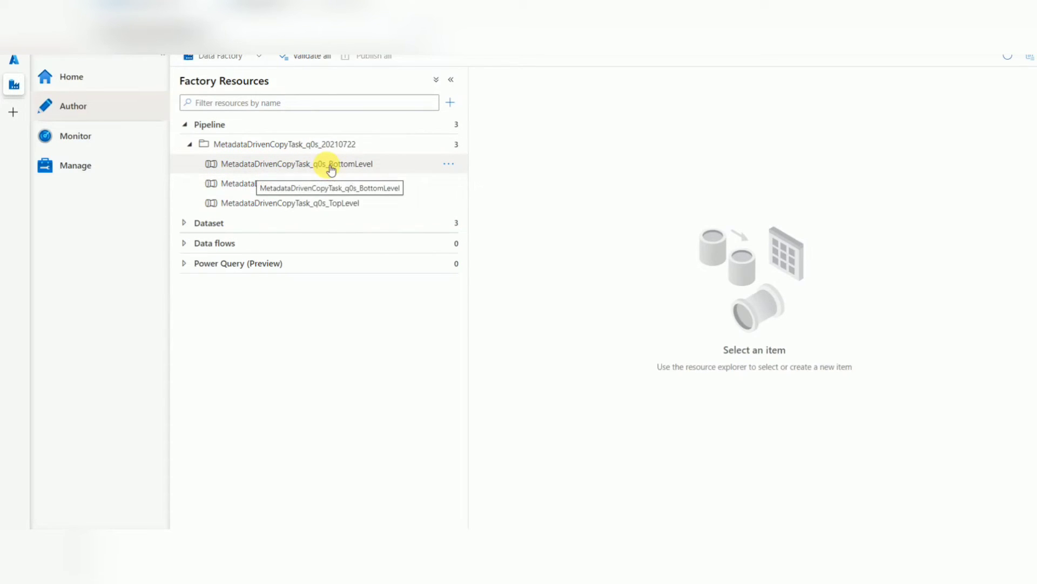
Step: Open the MetadataDrivenCopyTask_q0s_TopLevel pipeline and review its lookup object limit, concurrent tasks and control table parameters
click(322, 204)
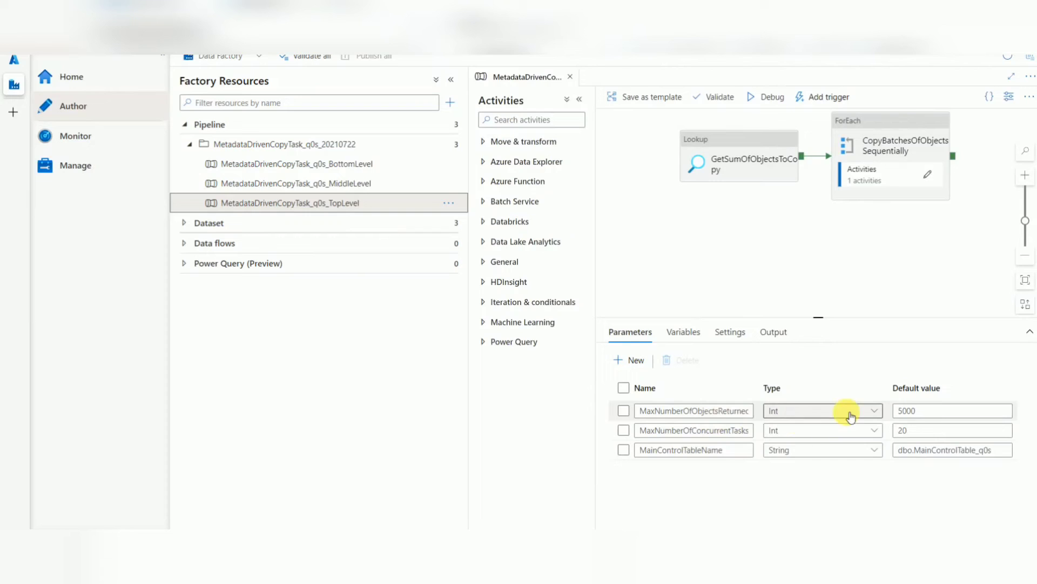
drag(692, 410, 753, 409)
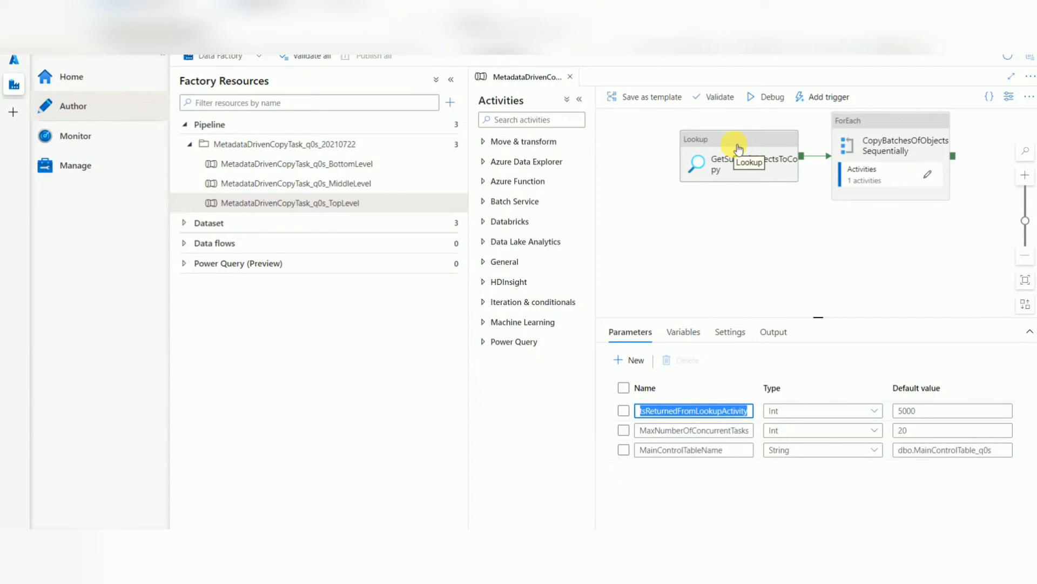
click(594, 568)
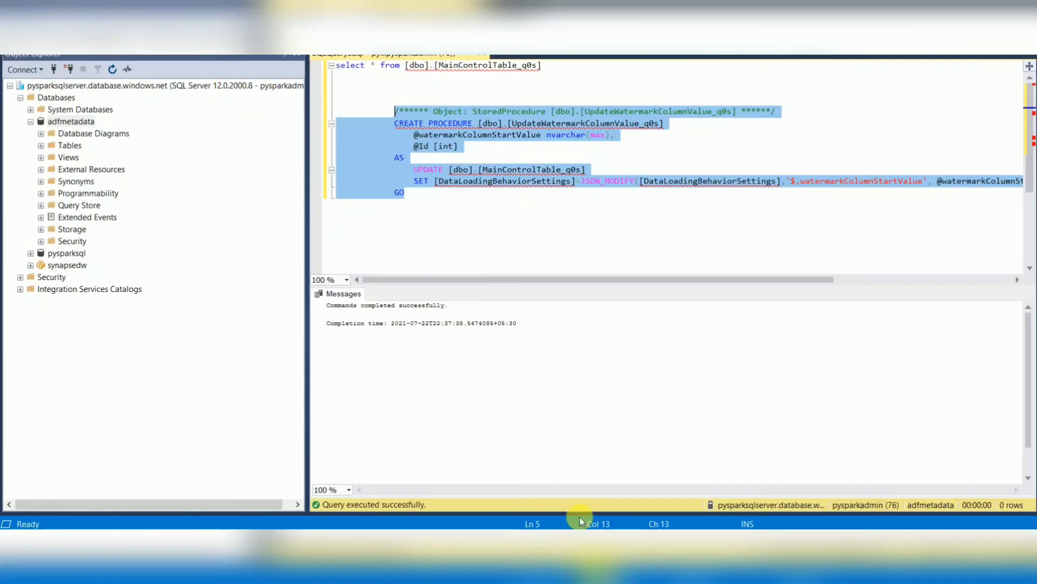
double_click(488, 69)
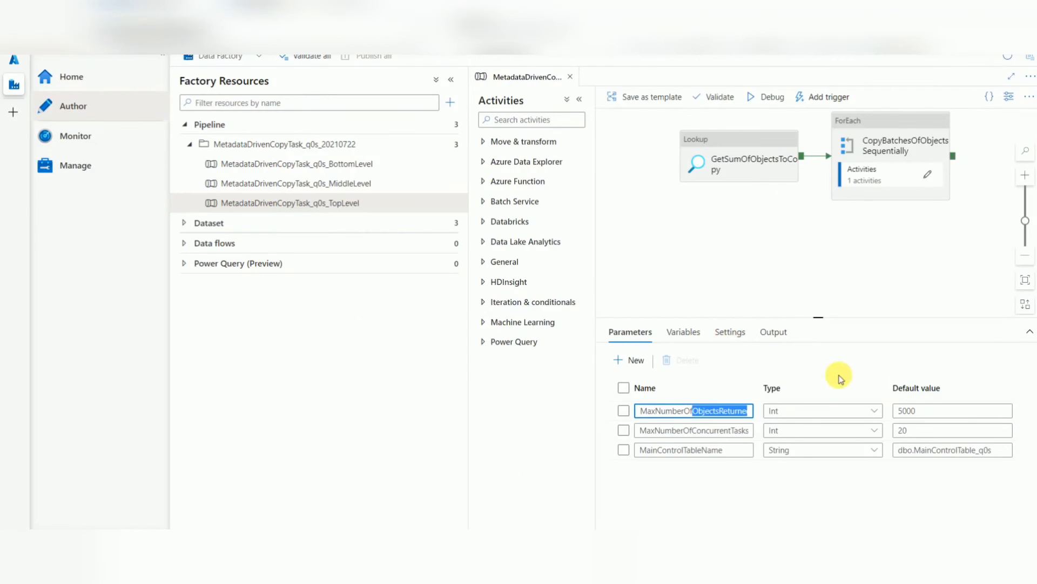
double_click(909, 412)
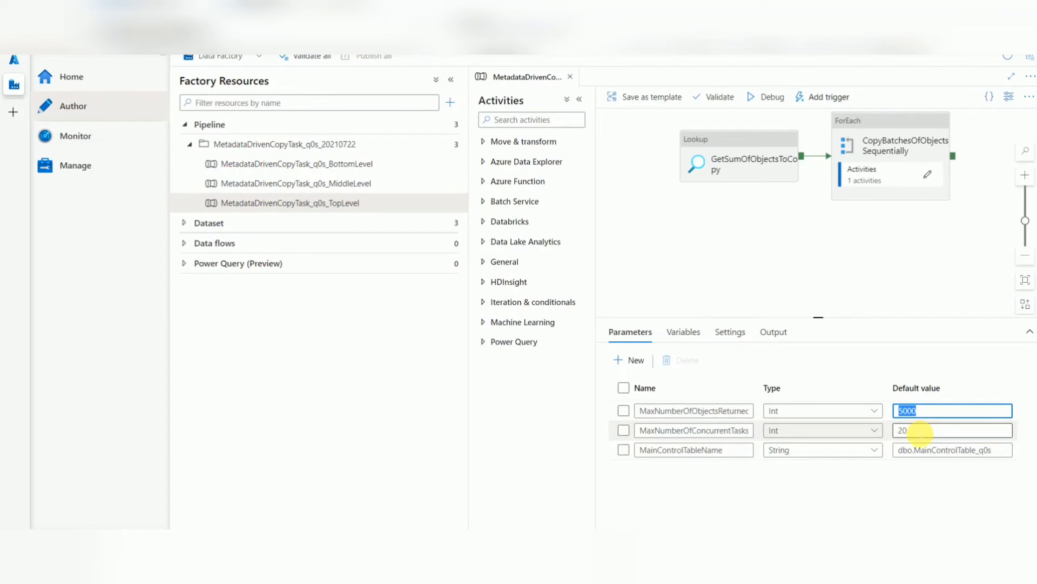
click(920, 434)
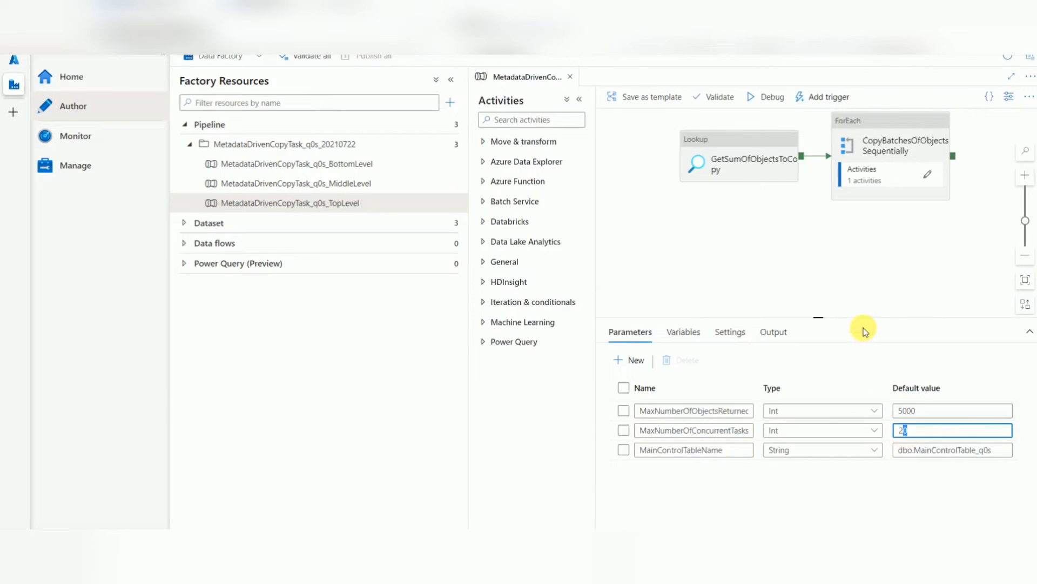
Step: Inspect the settings of the CopyBatchesOfObjectsSequentially ForEach activity and open its inner activities
click(880, 128)
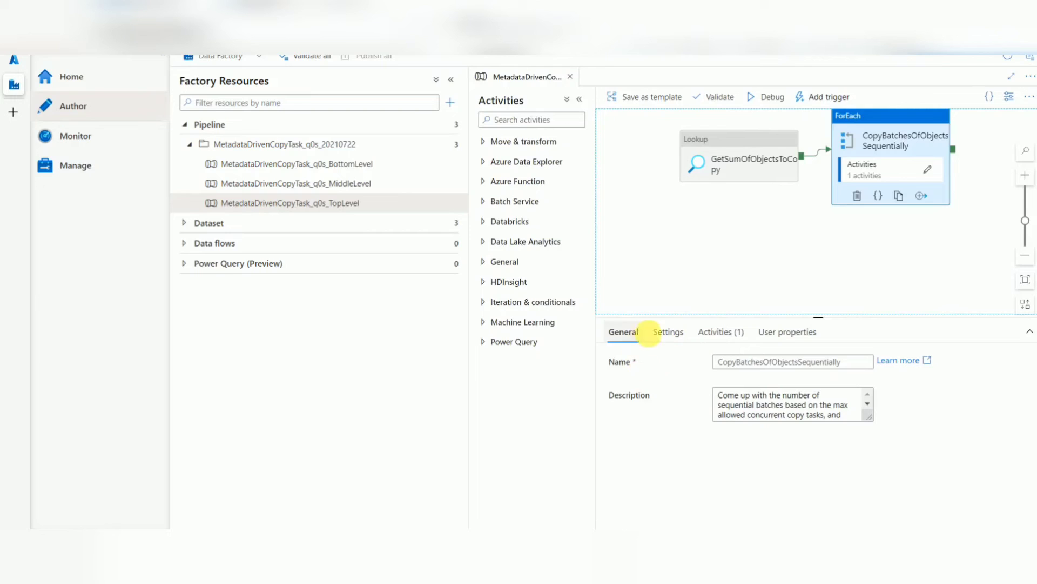
click(667, 332)
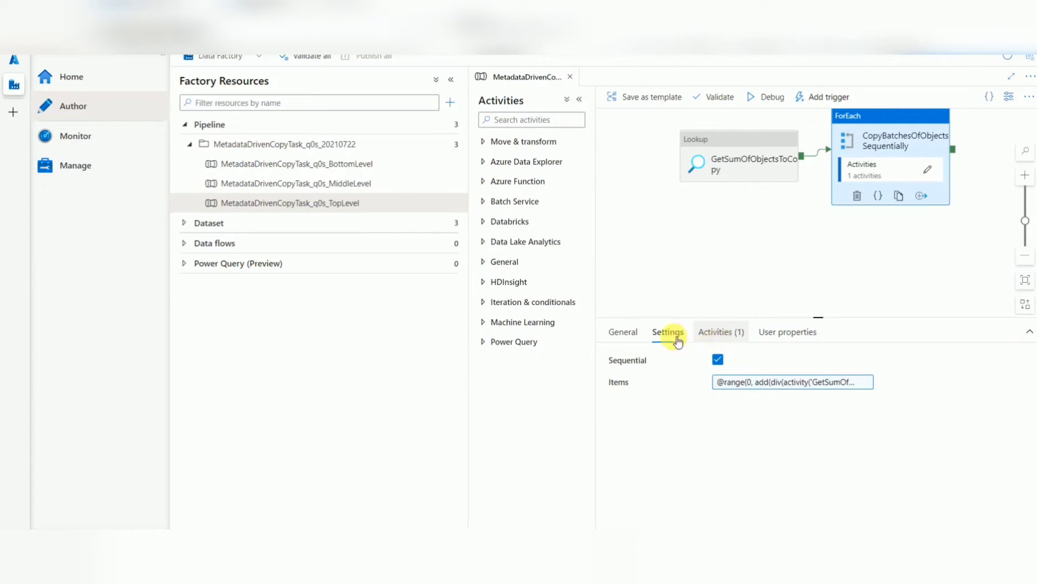
click(711, 331)
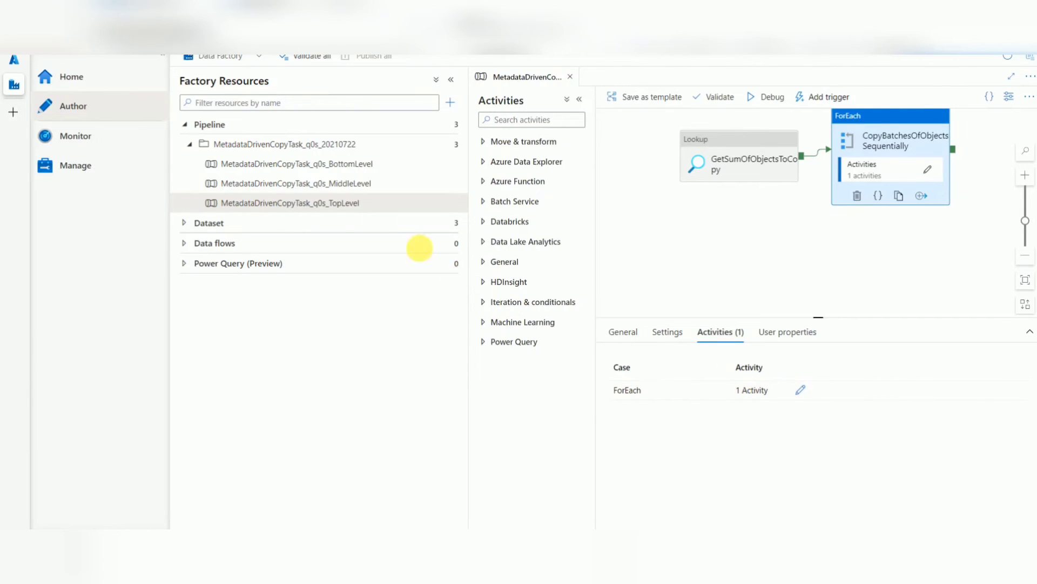
click(933, 174)
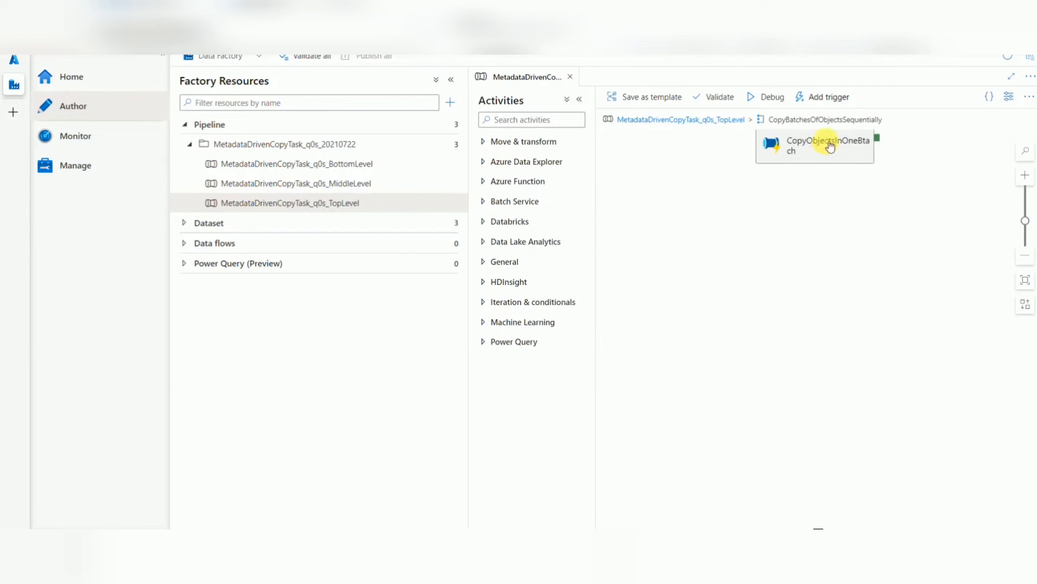
Step: Review the invoked pipeline and parameters in the settings of the CopyObjectsInOneBtach Execute Pipeline activity
click(830, 145)
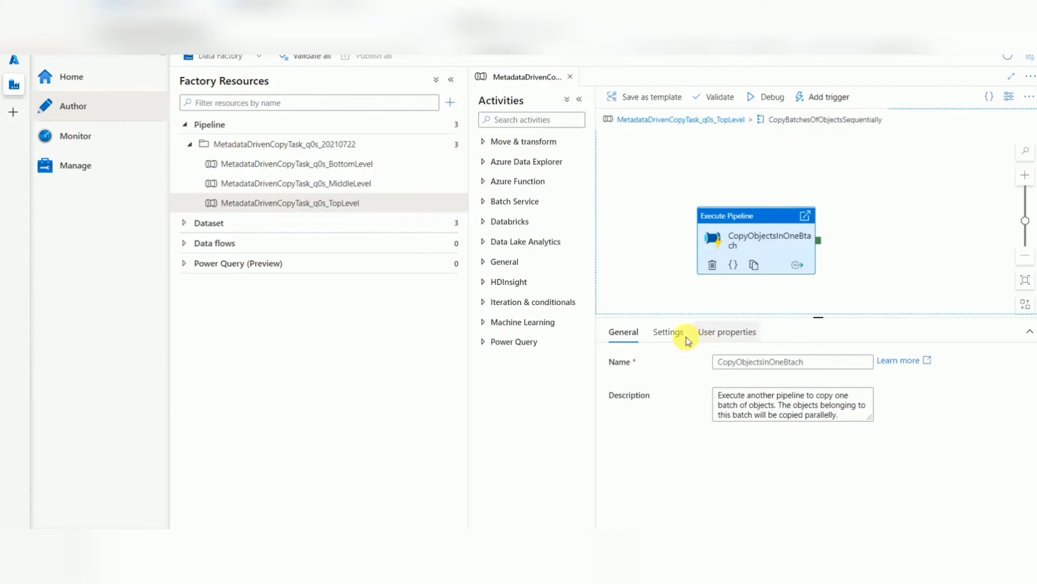
click(673, 333)
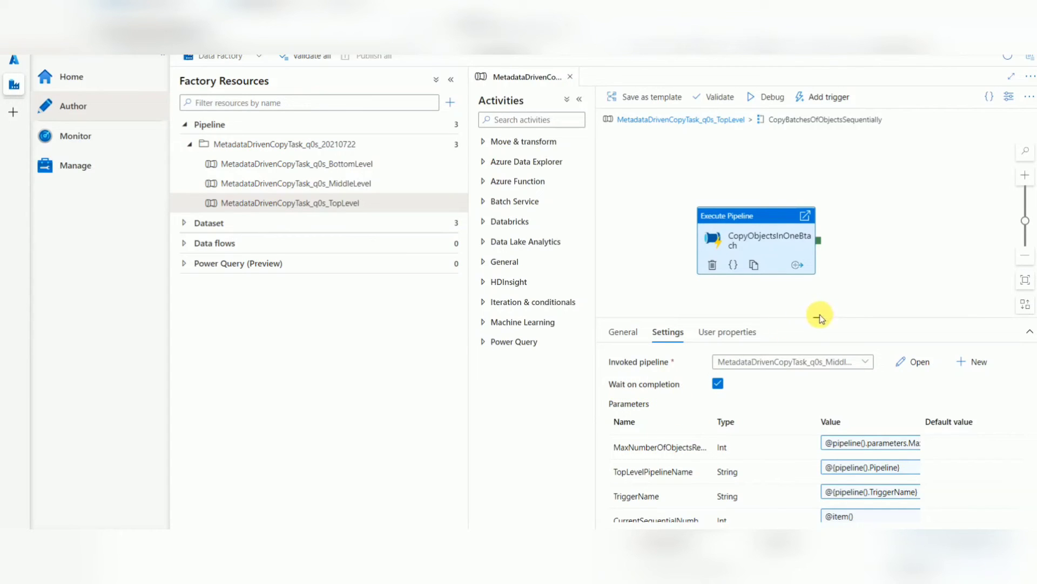
drag(821, 323, 818, 225)
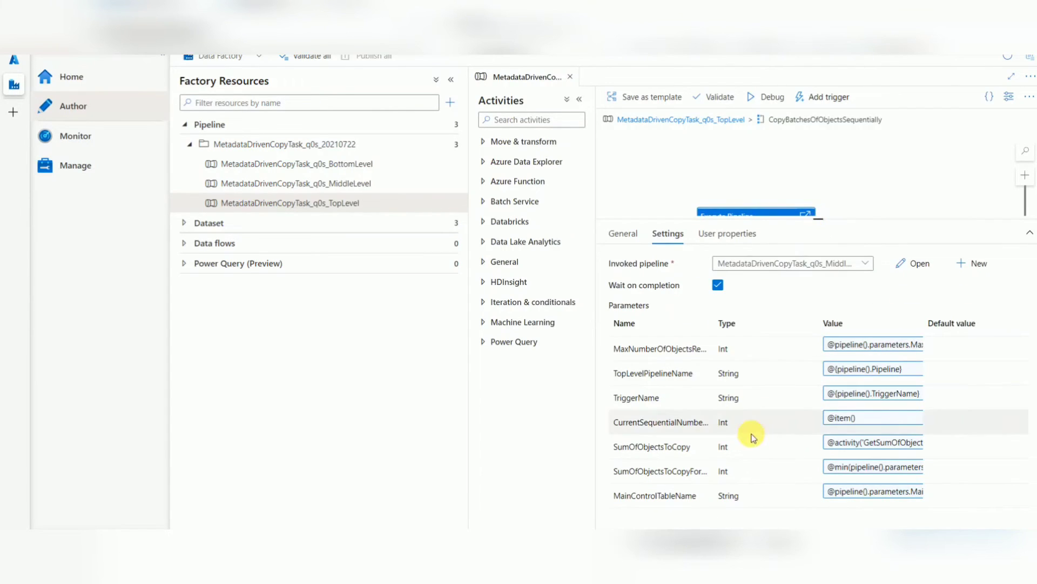
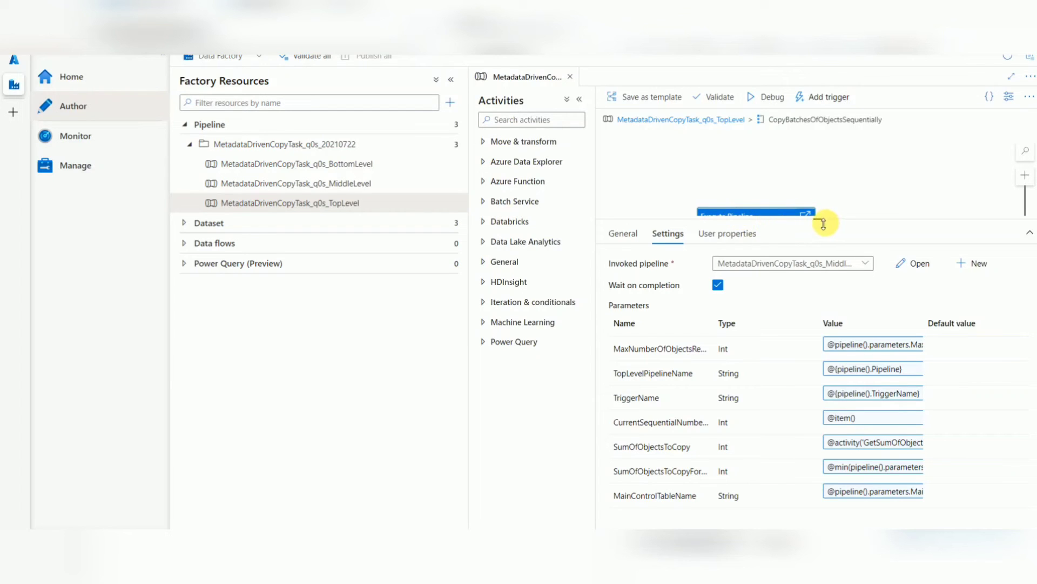
drag(824, 223, 816, 300)
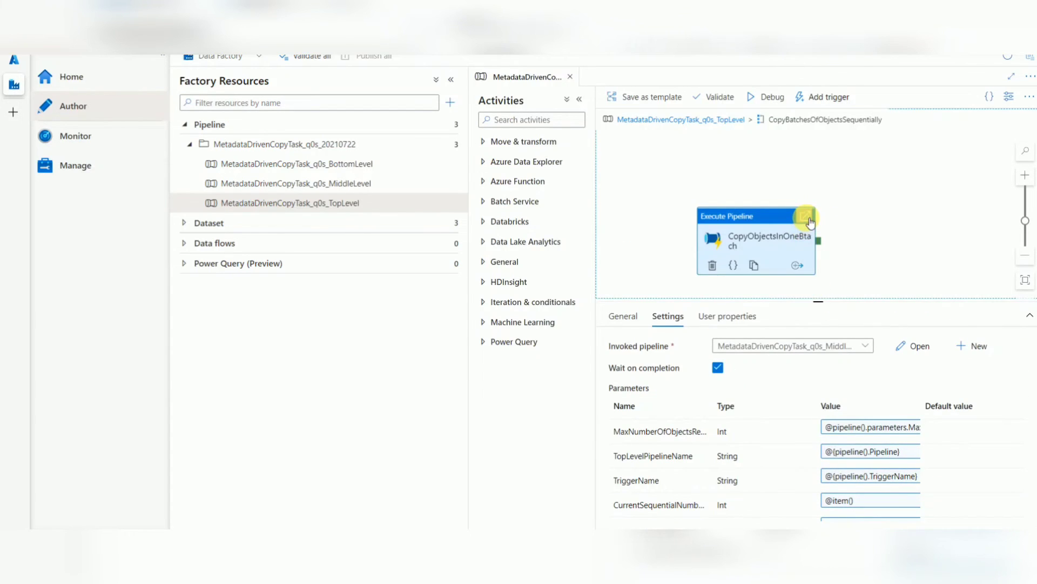
Step: Open the invoked MiddleLevel pipeline and inspect the GetObjectsPerGroupToCopy lookup inside its DivideOneBatchIntoMultipleGroups ForEach activity
click(806, 218)
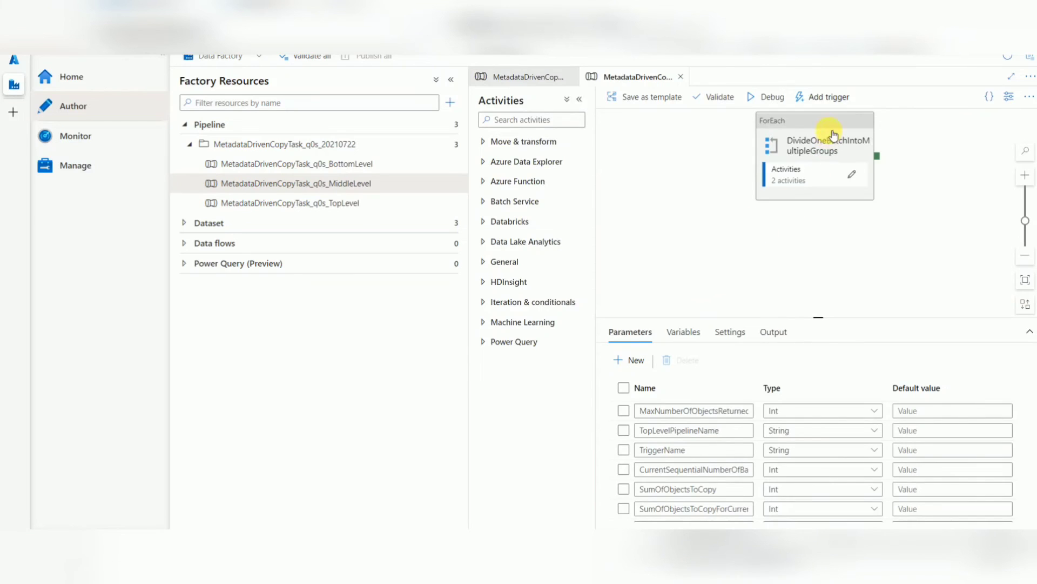
drag(813, 127, 771, 195)
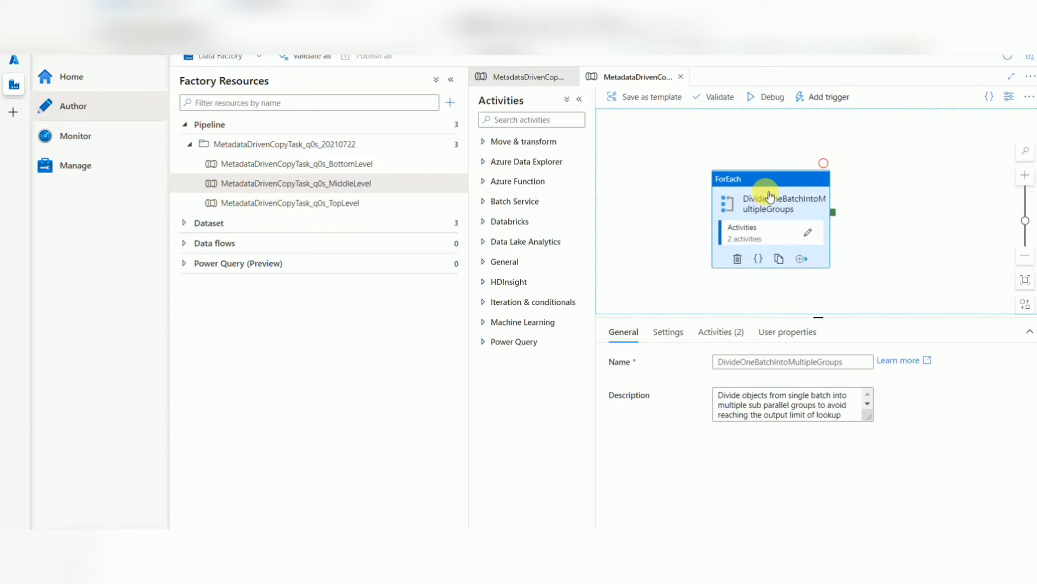
click(811, 235)
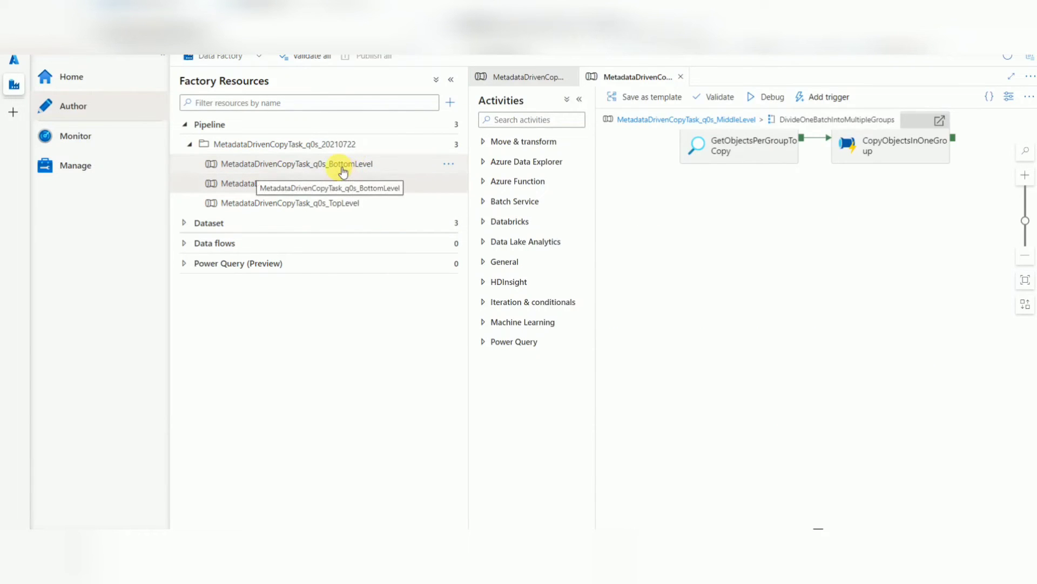
drag(778, 267, 764, 283)
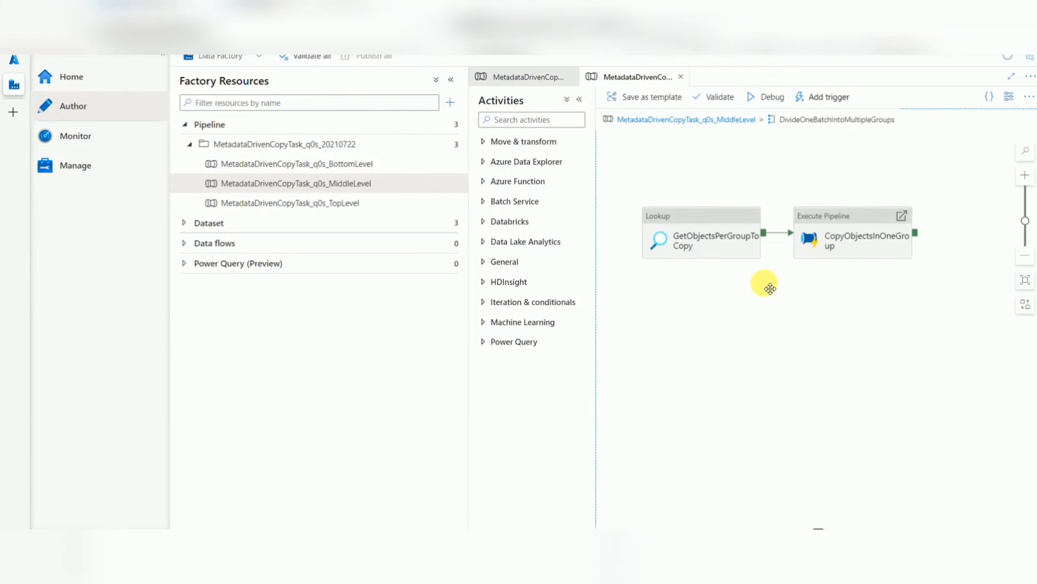
click(698, 224)
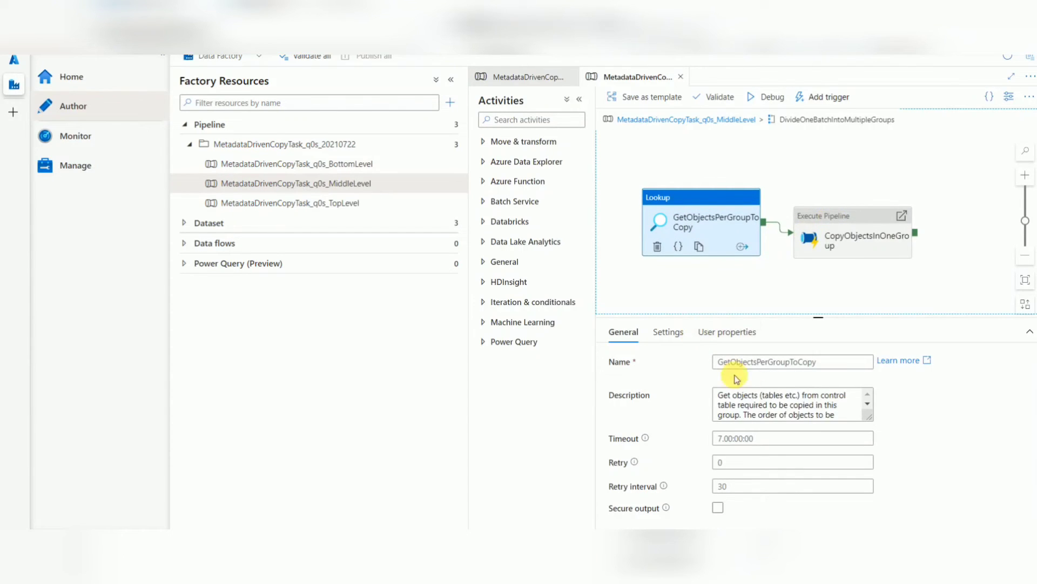
Step: Review the full query expression in the settings of the GetObjectsPerGroupToCopy lookup
click(668, 331)
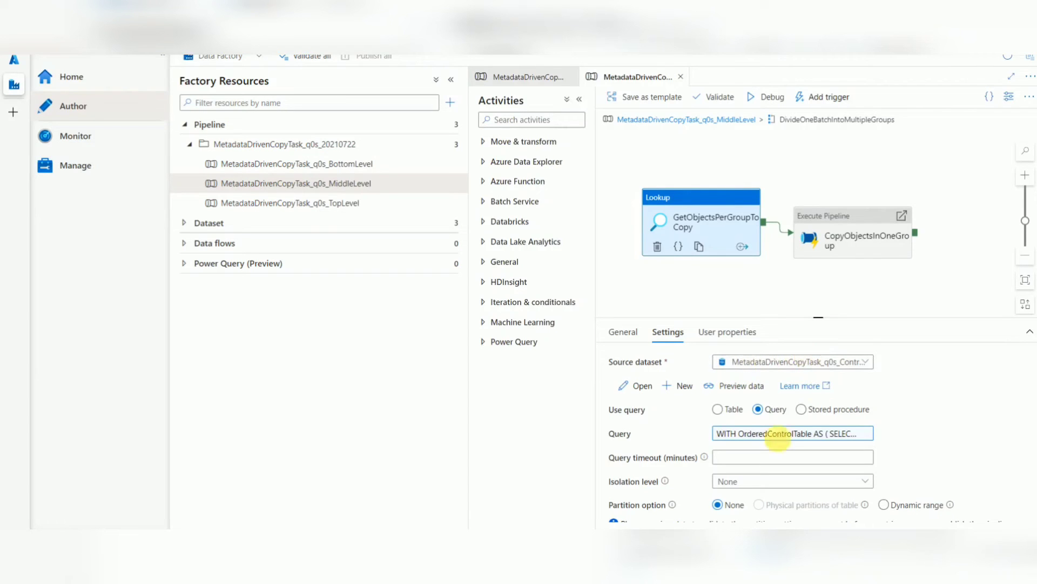
click(744, 433)
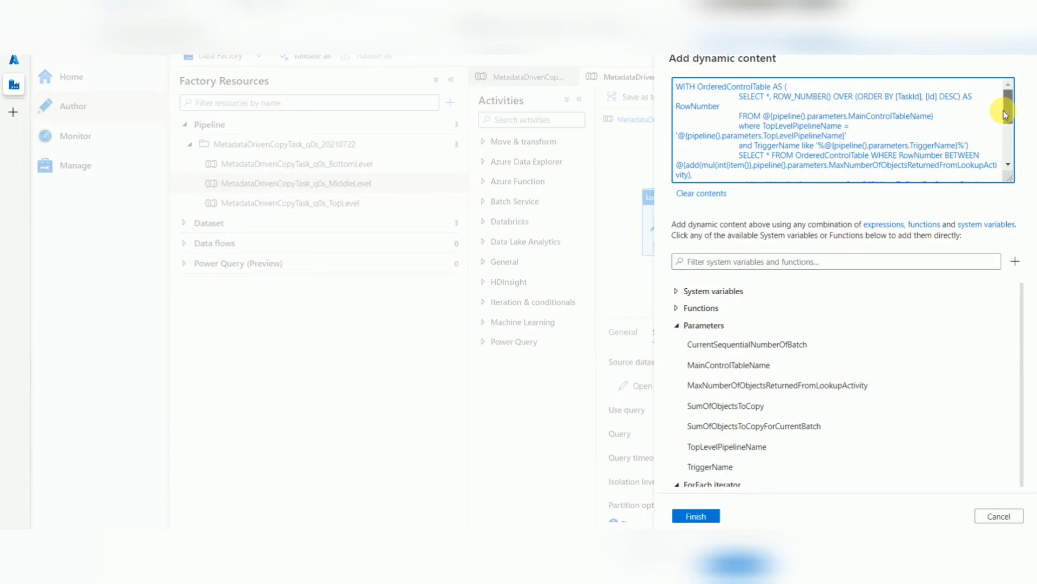
drag(1003, 110, 1013, 89)
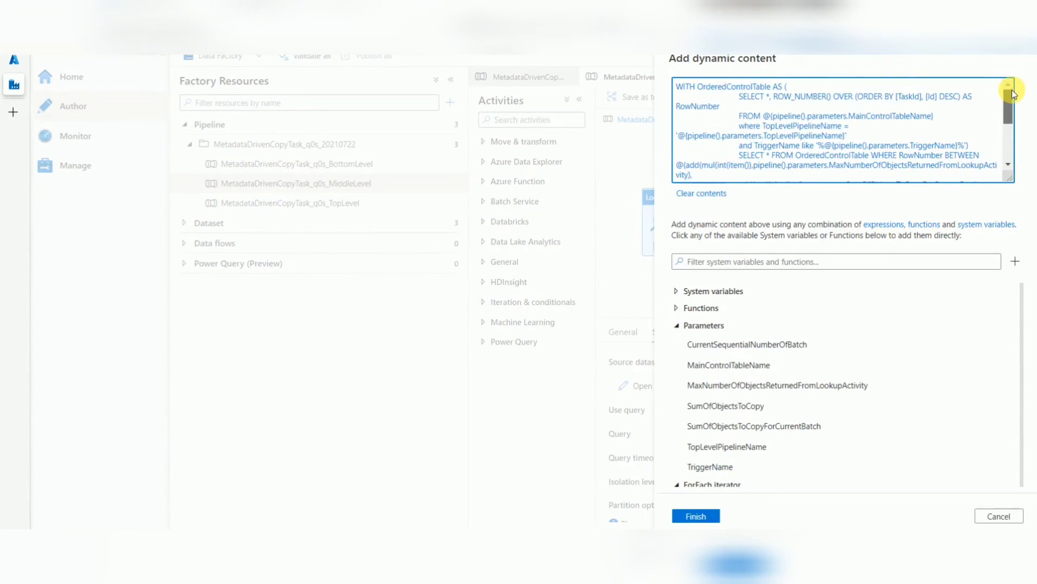
click(697, 516)
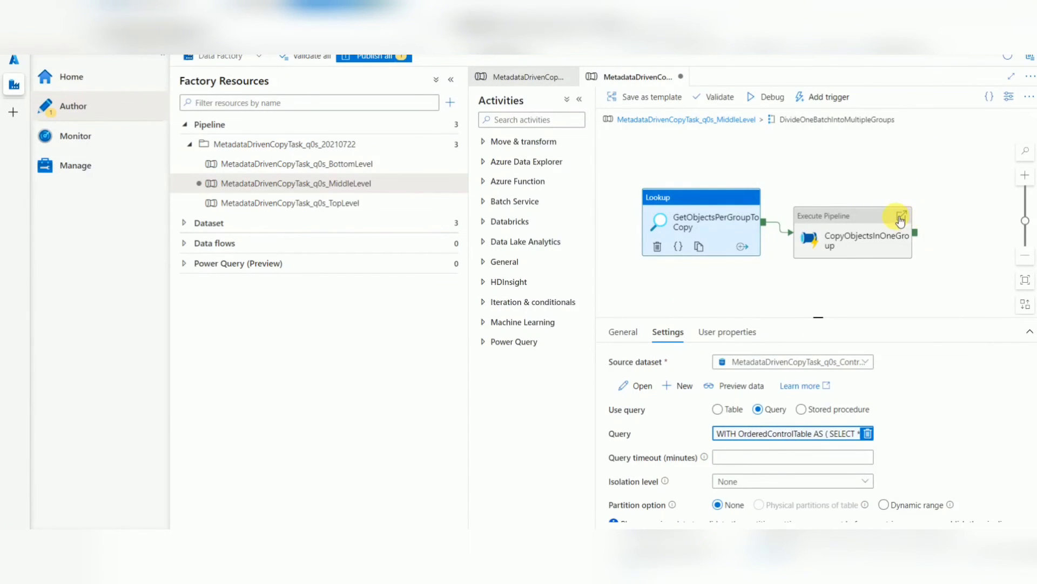
Step: Open the BottomLevel pipeline invoked by CopyObjectsInOneGroup and view the Switch activity inside its ListObjectsFromOneGroup ForEach
click(901, 218)
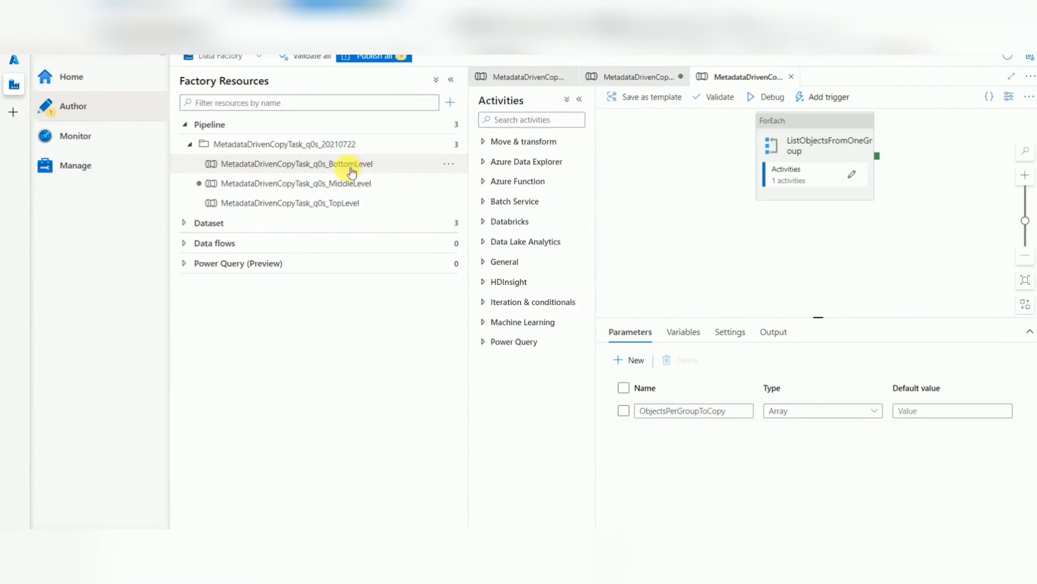
drag(788, 125, 743, 167)
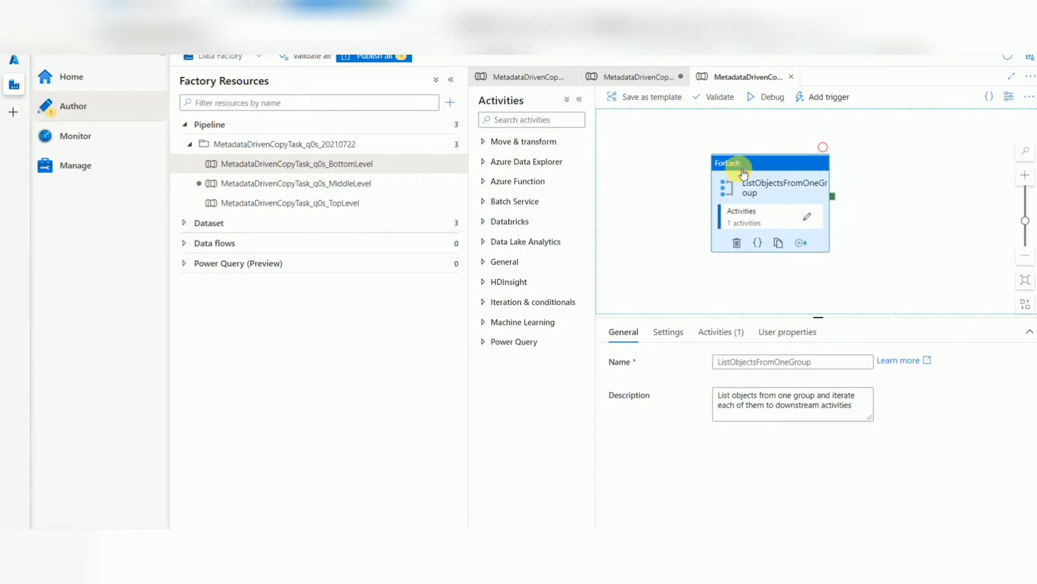
click(809, 221)
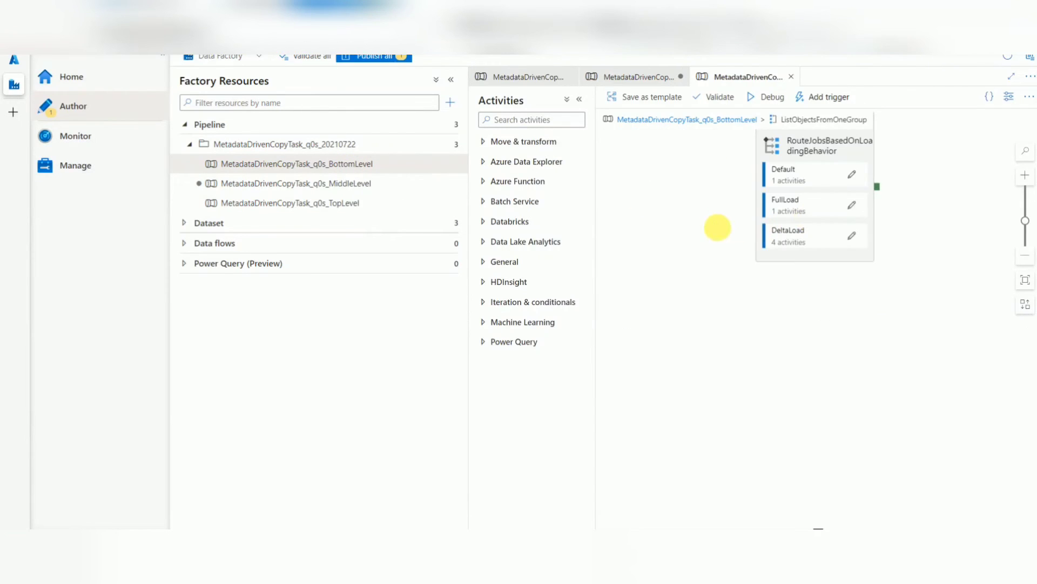
mouse_move(713, 190)
mouse_down()
mouse_move(785, 313)
mouse_move(760, 262)
mouse_up()
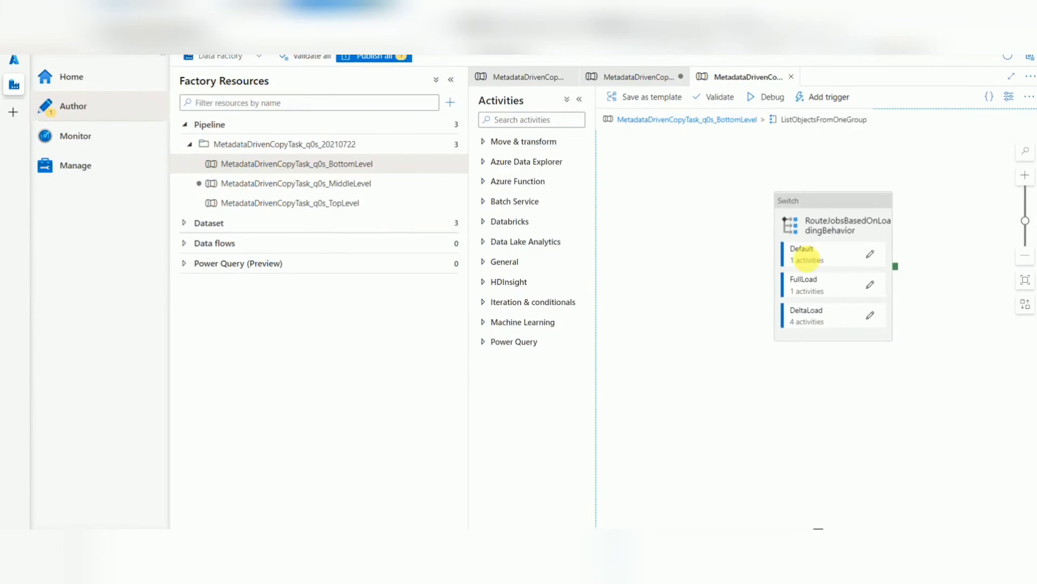
Step: Open the FullLoad case of the Switch activity and review the source query expression of its FullLoadOneObject copy activity
click(873, 286)
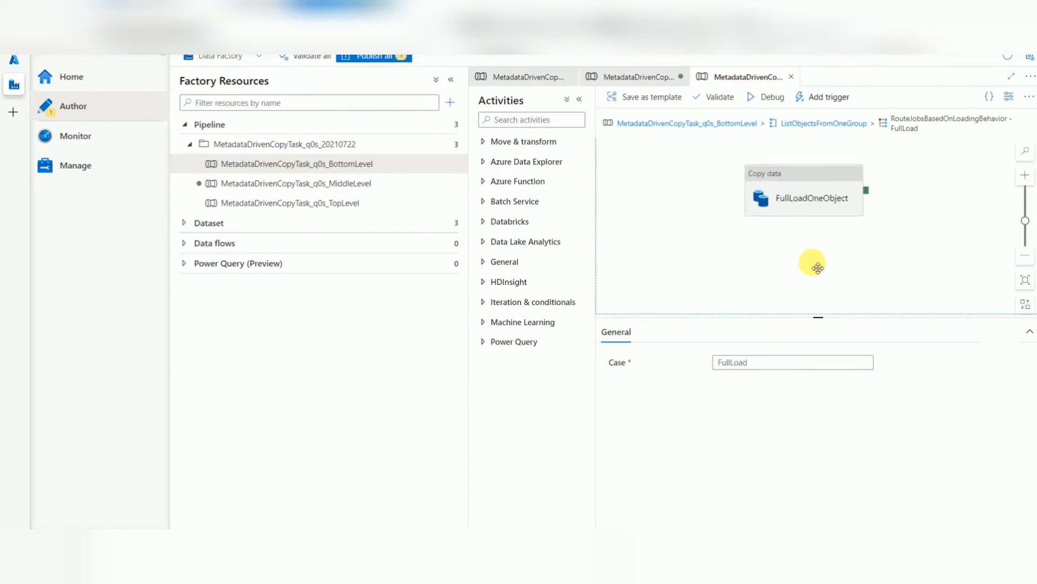
click(798, 209)
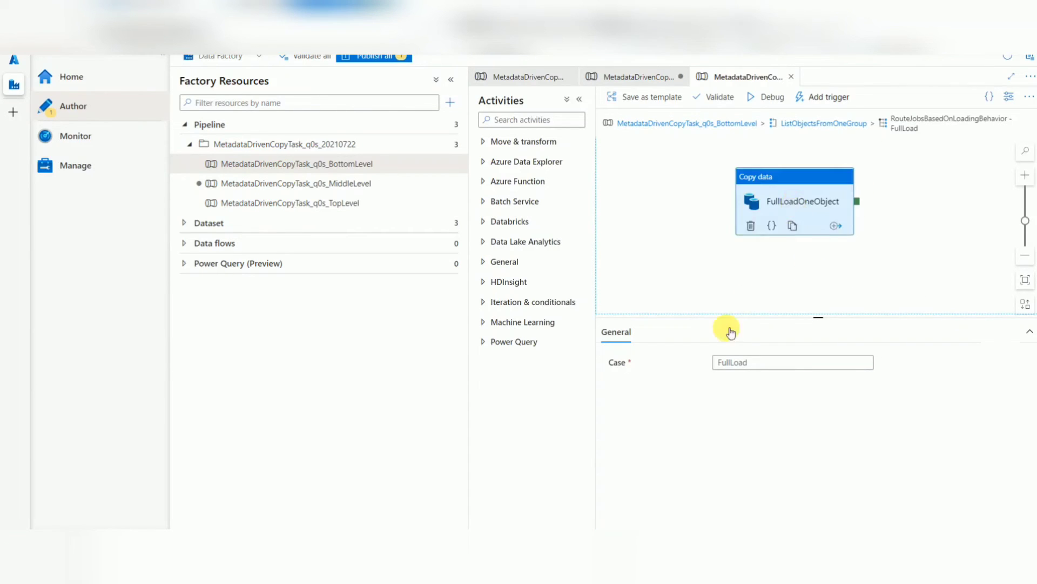
click(673, 335)
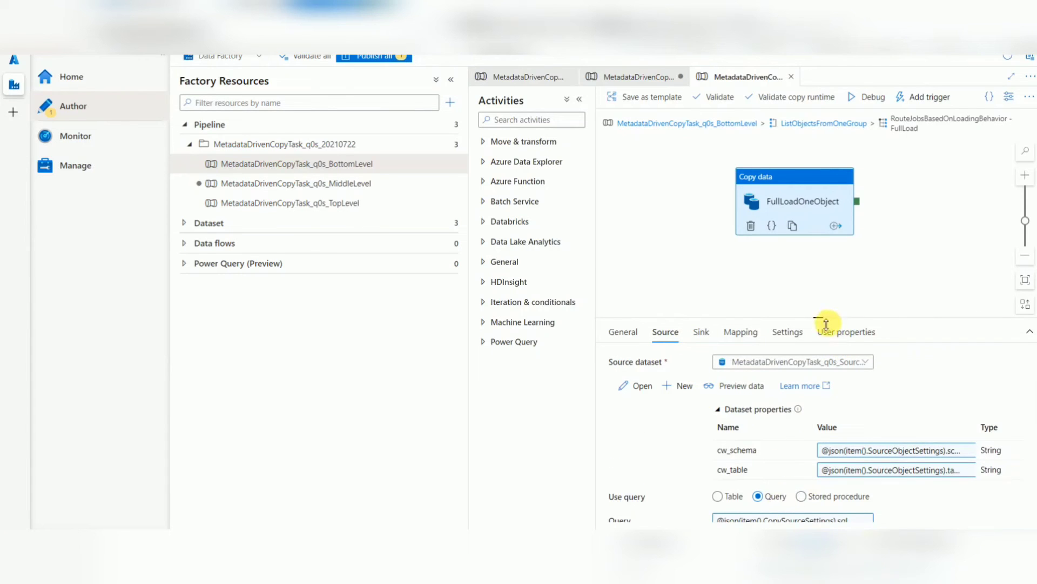
drag(823, 323, 725, 193)
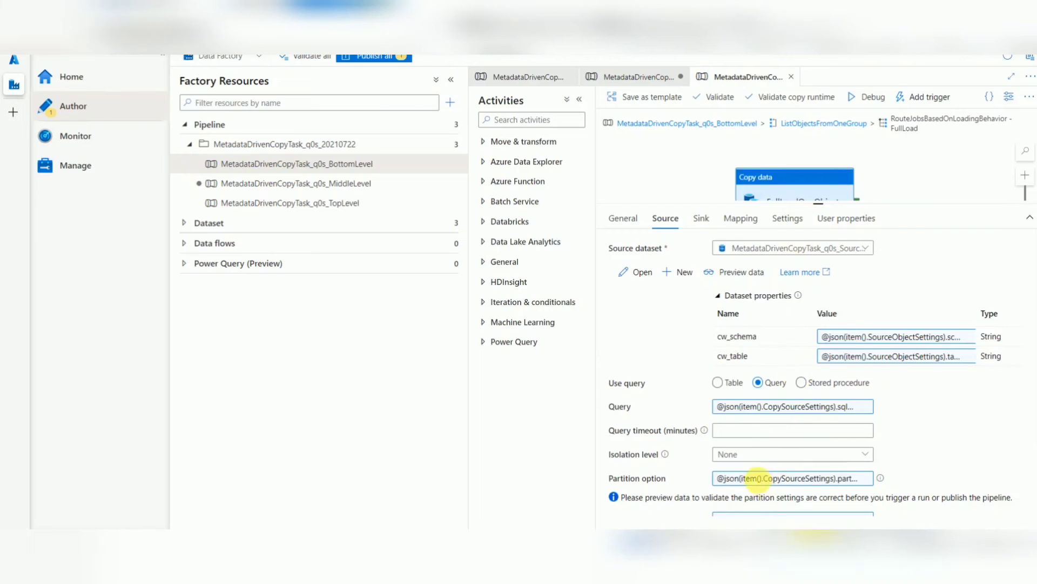
click(757, 409)
click(757, 409)
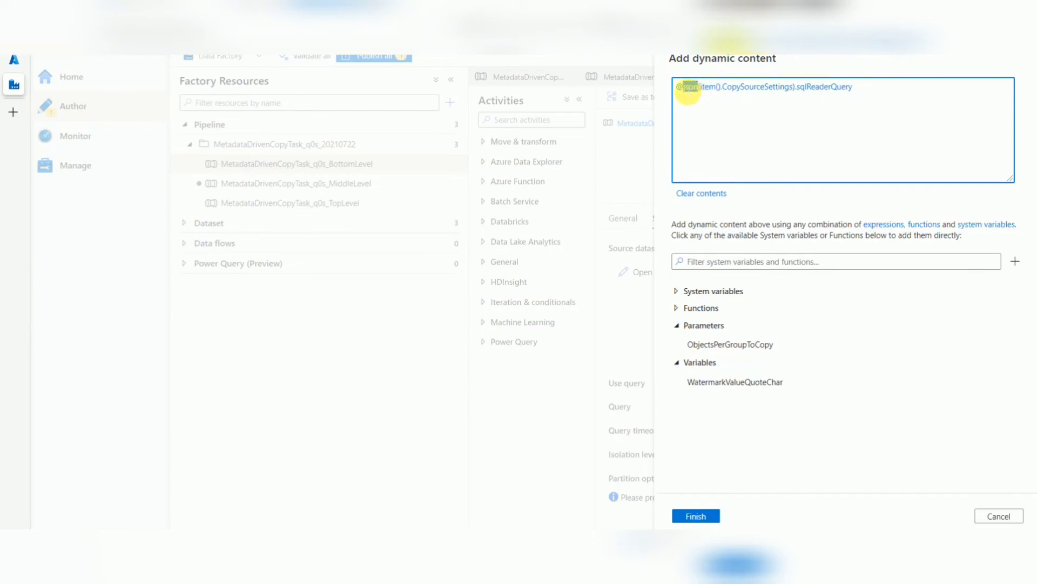
click(696, 516)
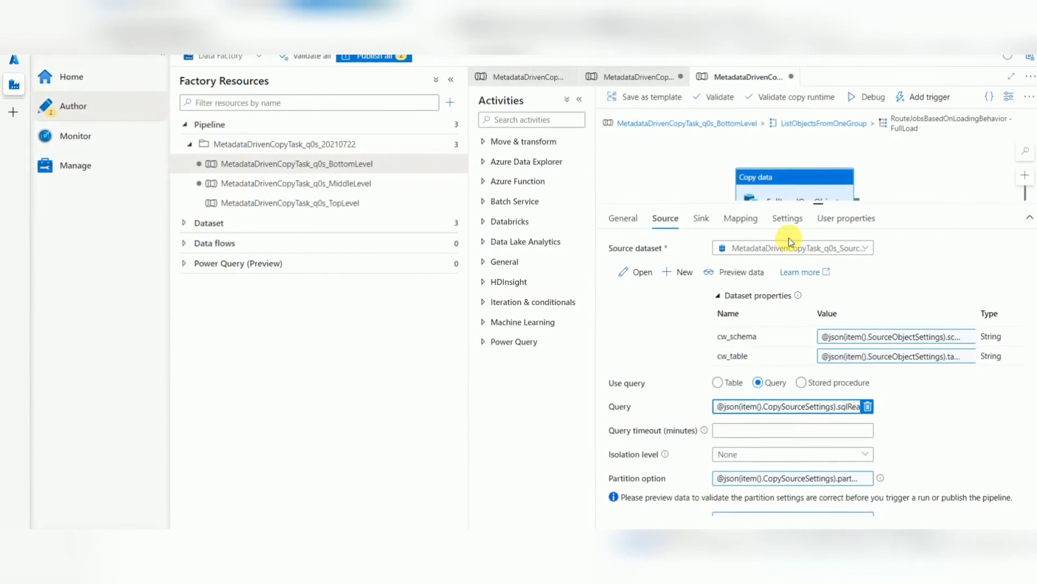
Step: Return to ListObjectsFromOneGroup, review the cases of the RouteJobsBasedOnLoadingBehavior Switch, and open its DeltaLoad case
click(853, 130)
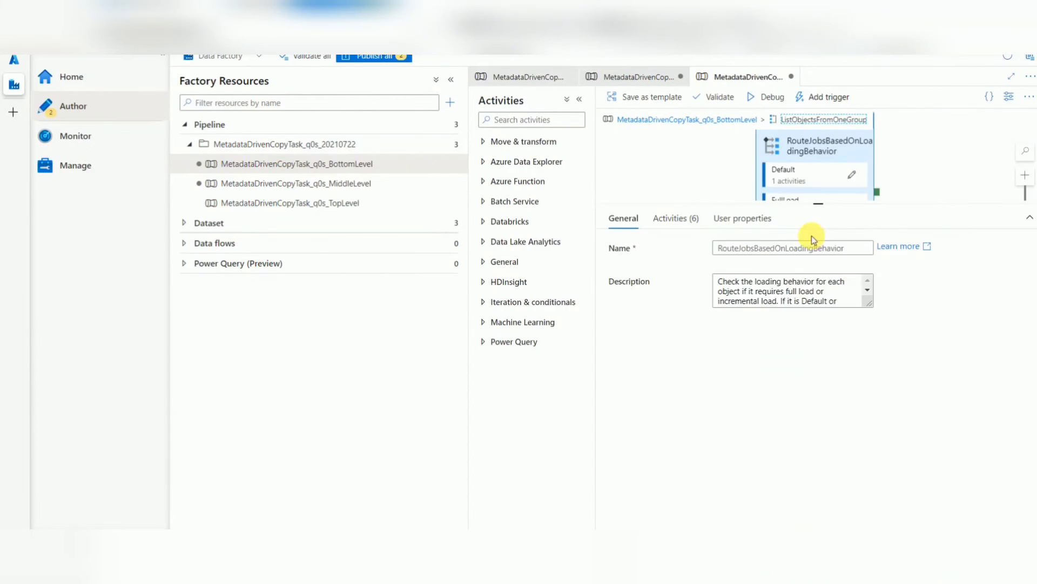
click(814, 174)
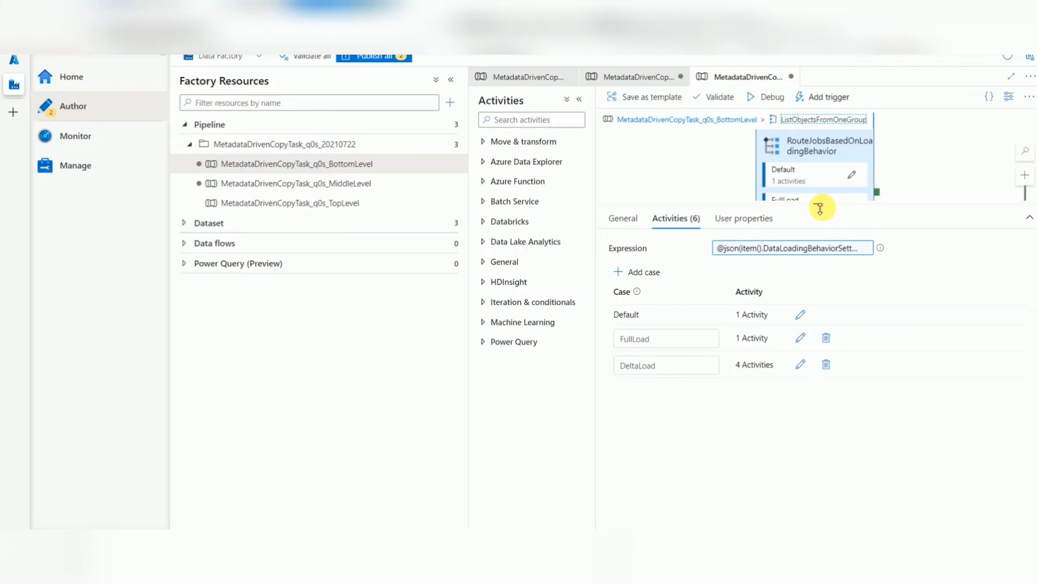
drag(820, 208, 820, 291)
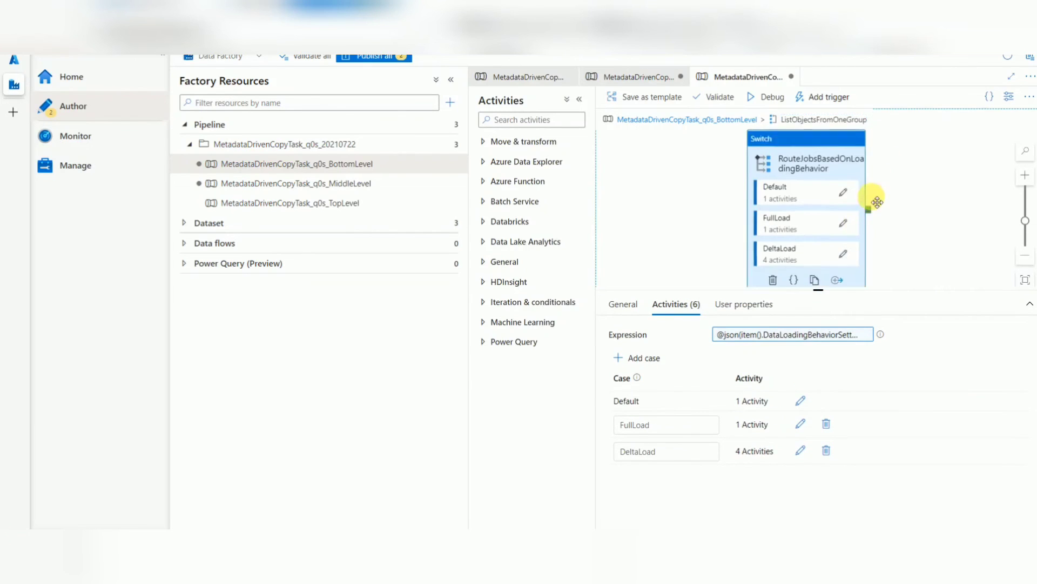
drag(877, 201, 831, 192)
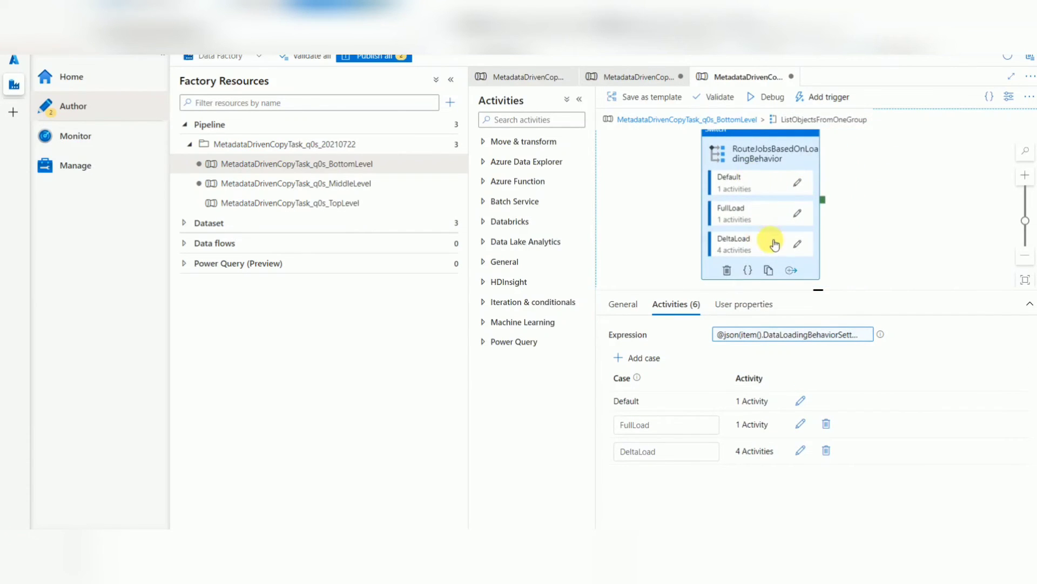
click(796, 244)
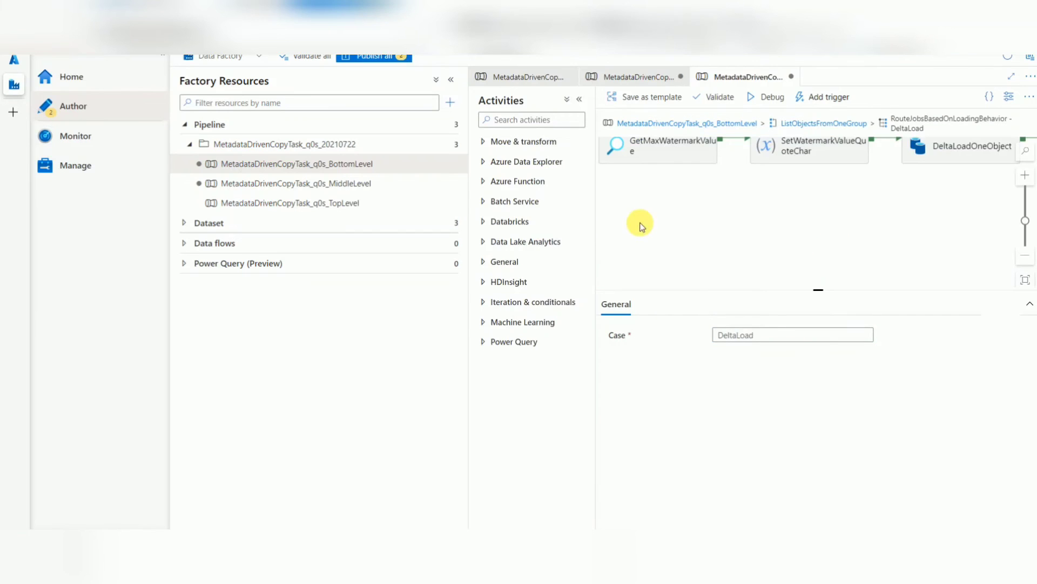
click(165, 58)
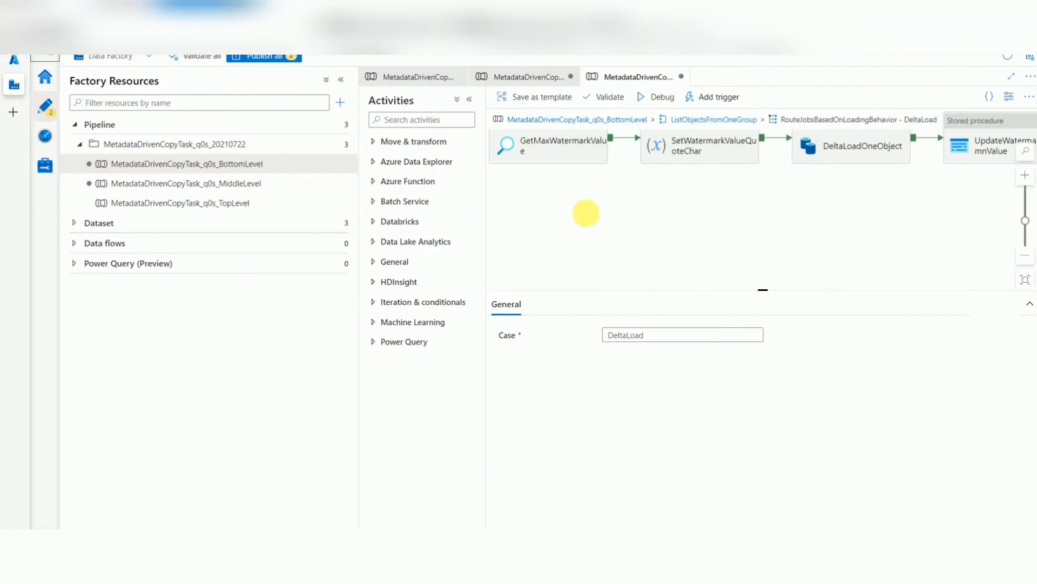
Step: Inspect the GetMaxWatermarkValue lookup's settings and examine the max watermark column expression in its query
click(566, 168)
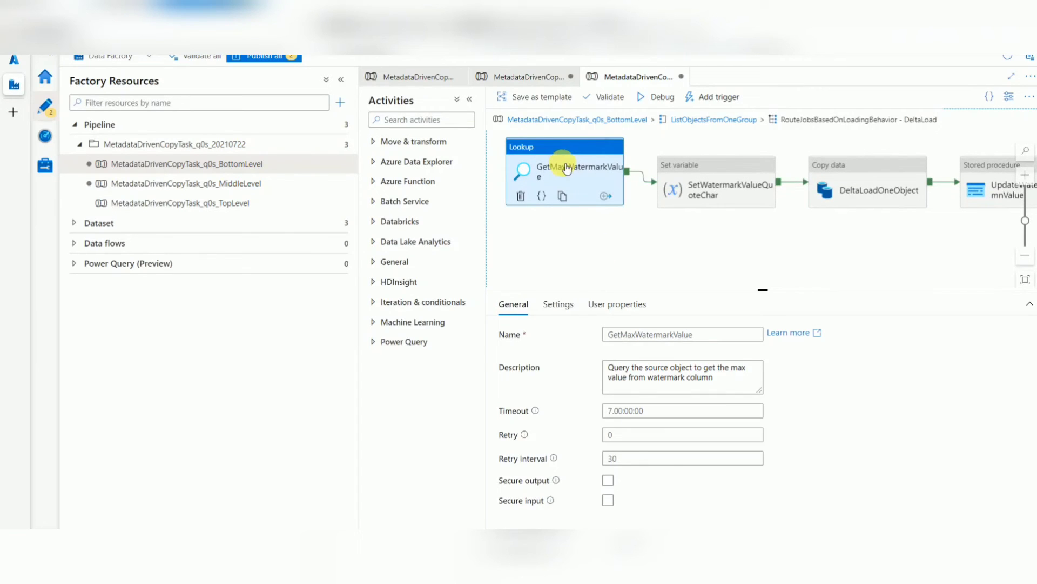
click(558, 304)
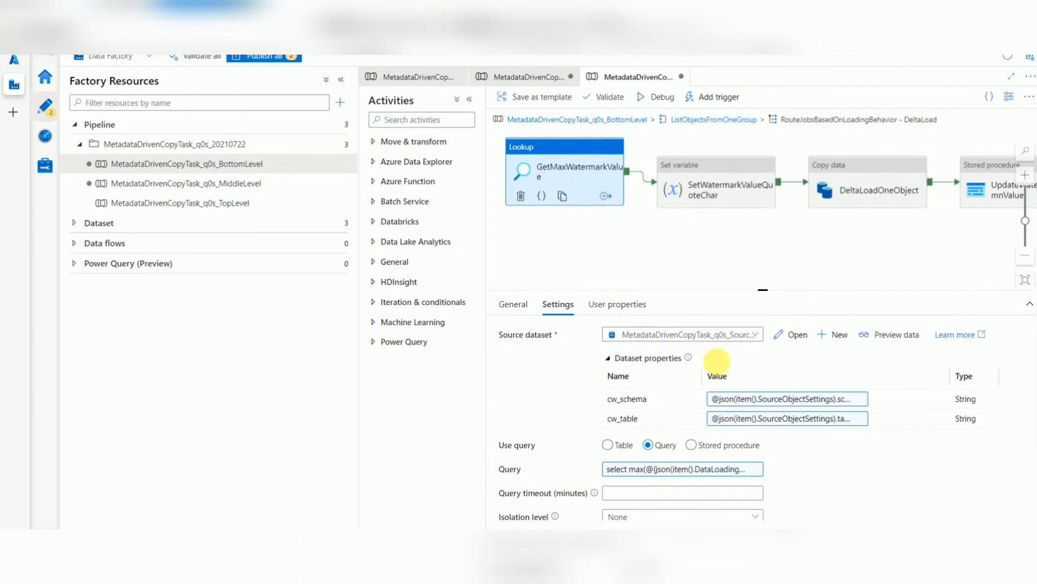
click(656, 473)
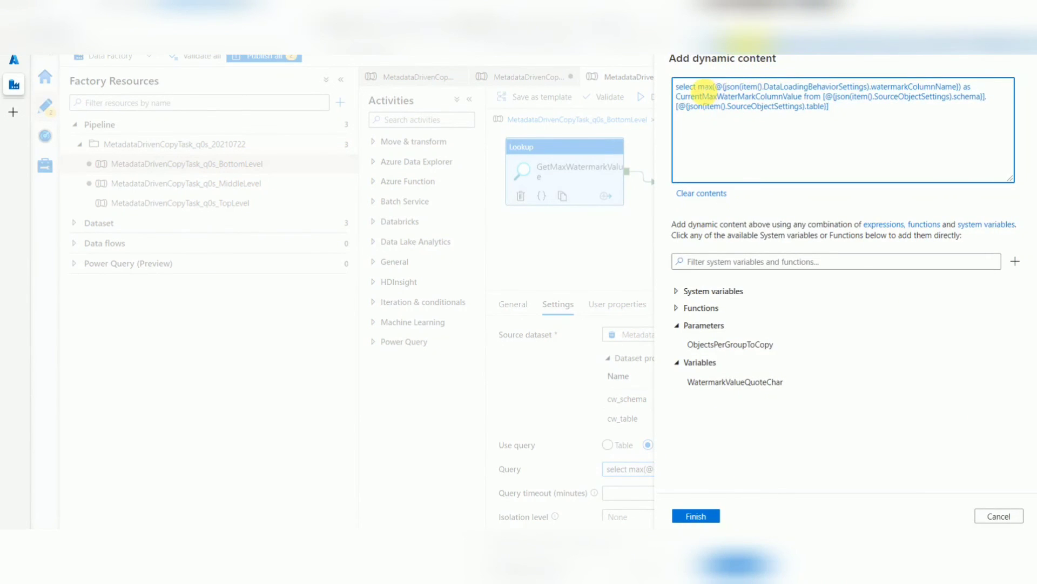
double_click(705, 86)
drag(755, 84, 867, 85)
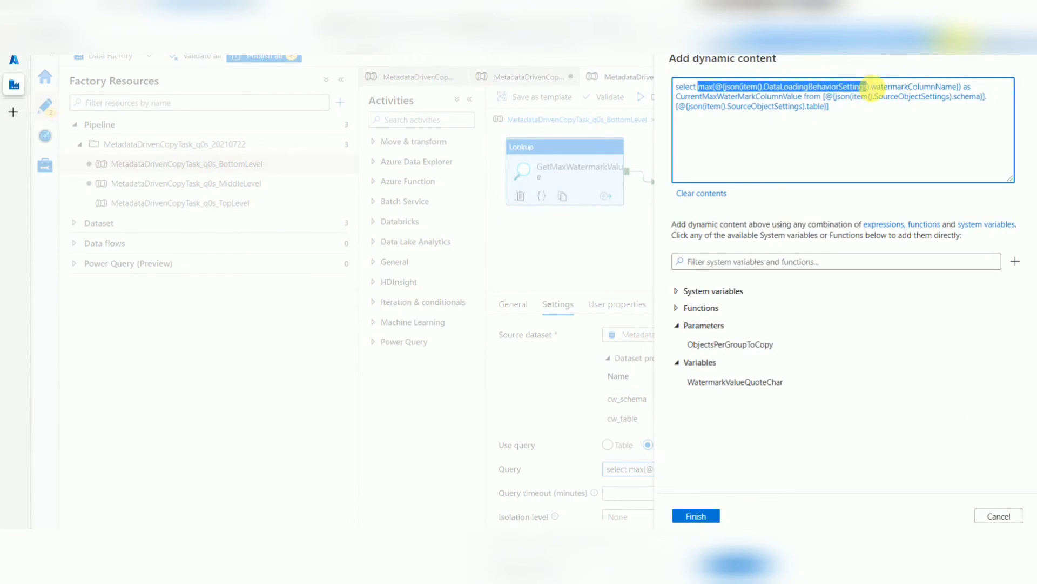
click(709, 517)
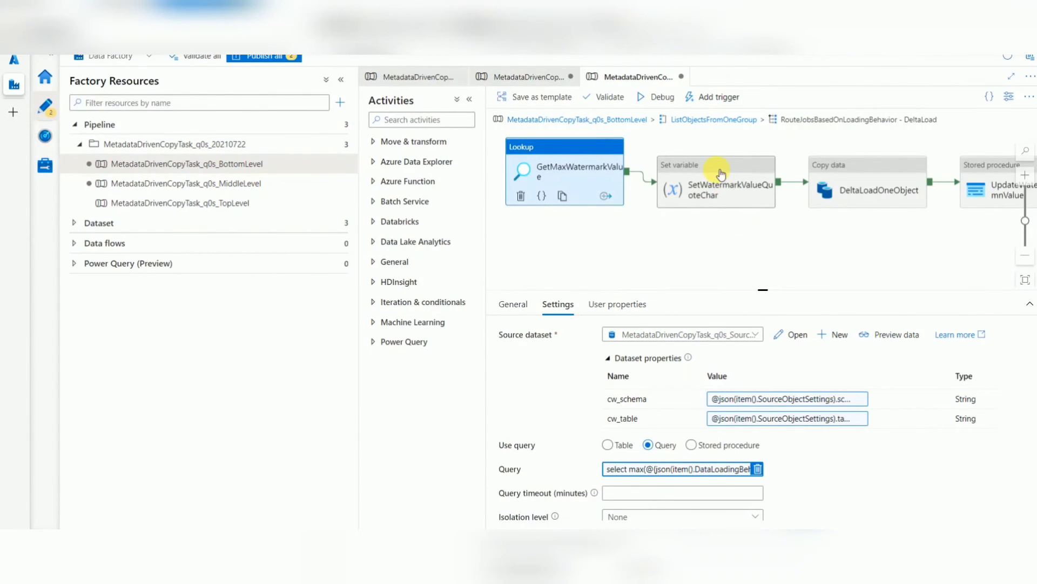
Step: View the general properties of the SetWatermarkValueQuoteChar and DeltaLoadOneObject activities
click(721, 174)
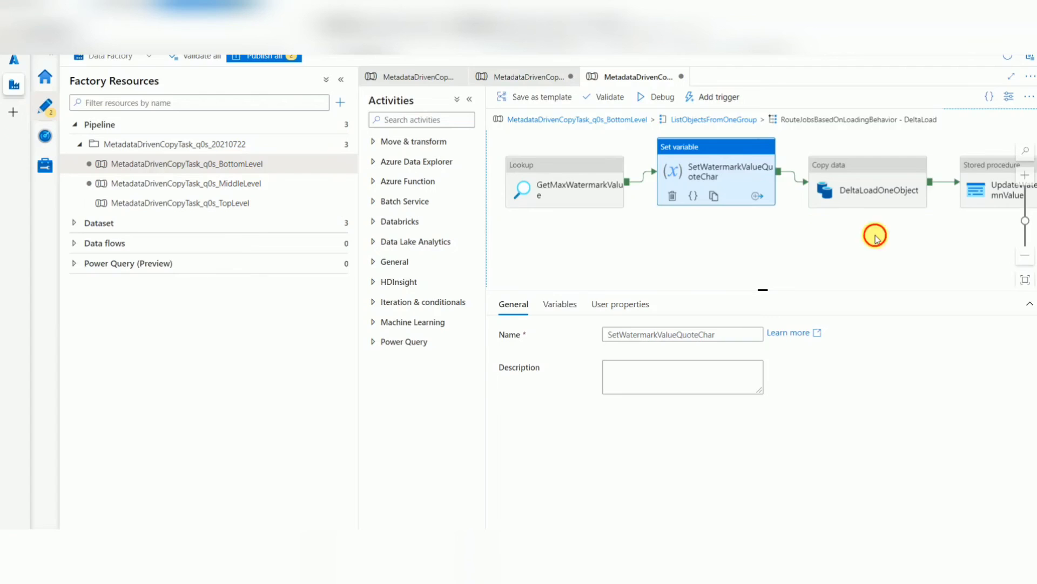
drag(876, 232, 640, 241)
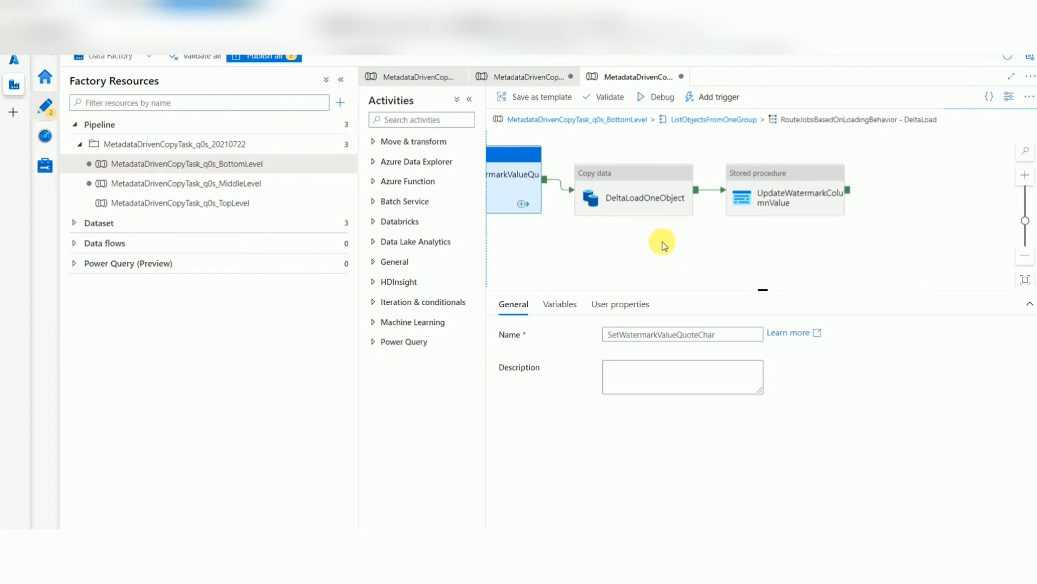
click(634, 180)
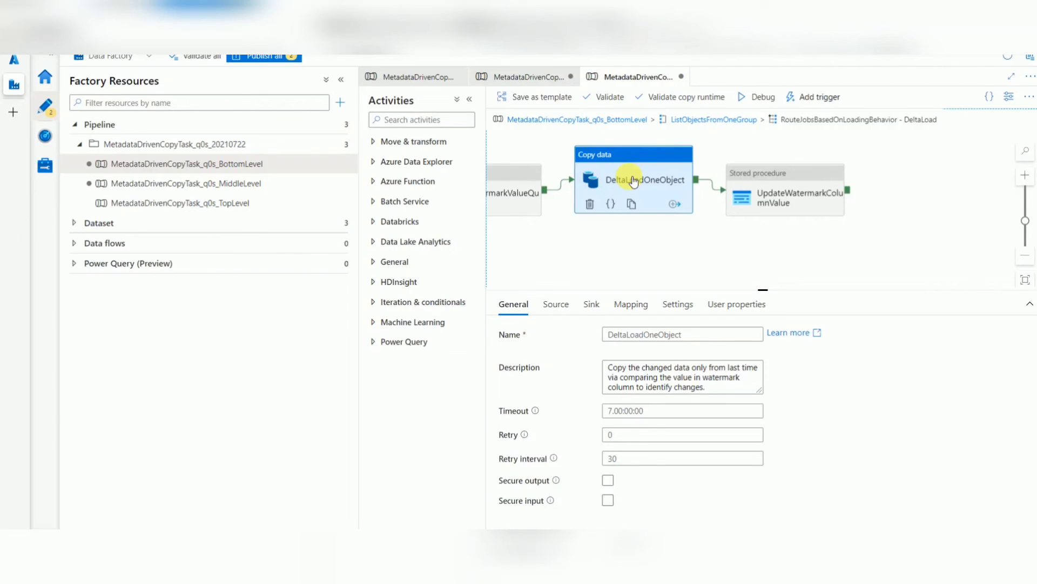
Step: Review the stored procedure and its watermark parameter value in the settings of the UpdateWatermarkColumnValue activity
click(770, 182)
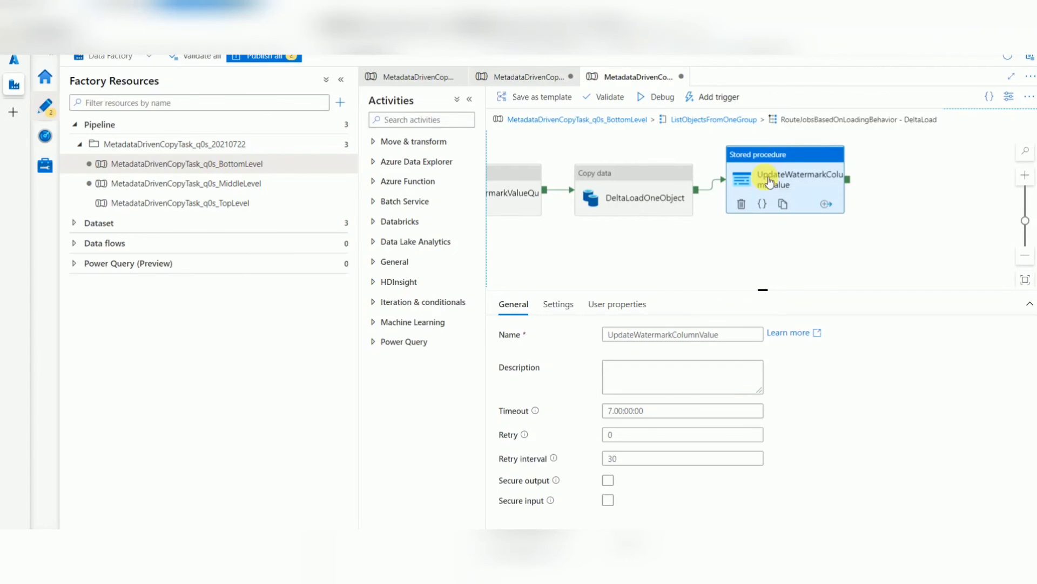
click(558, 304)
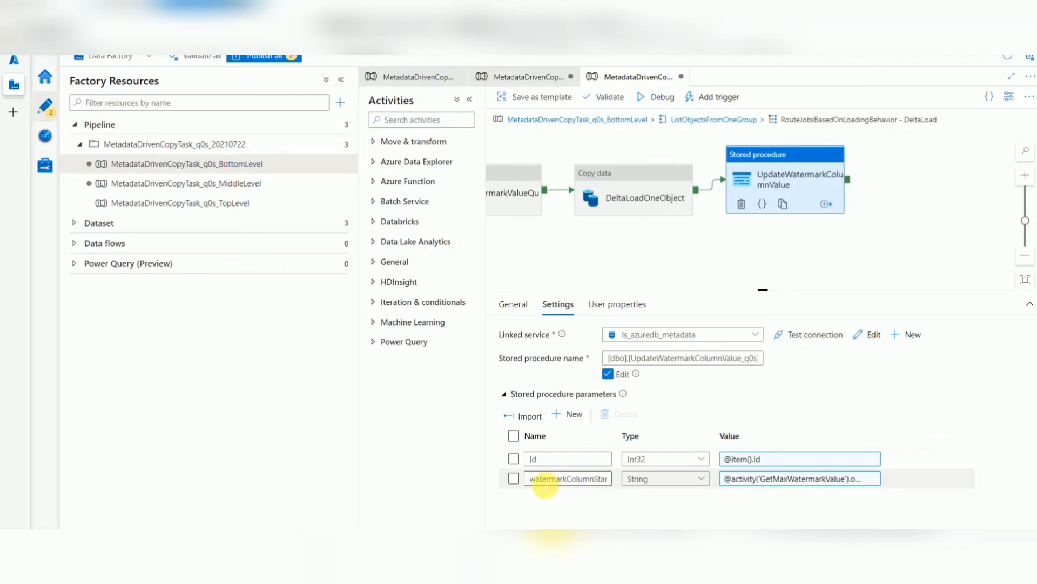
click(752, 476)
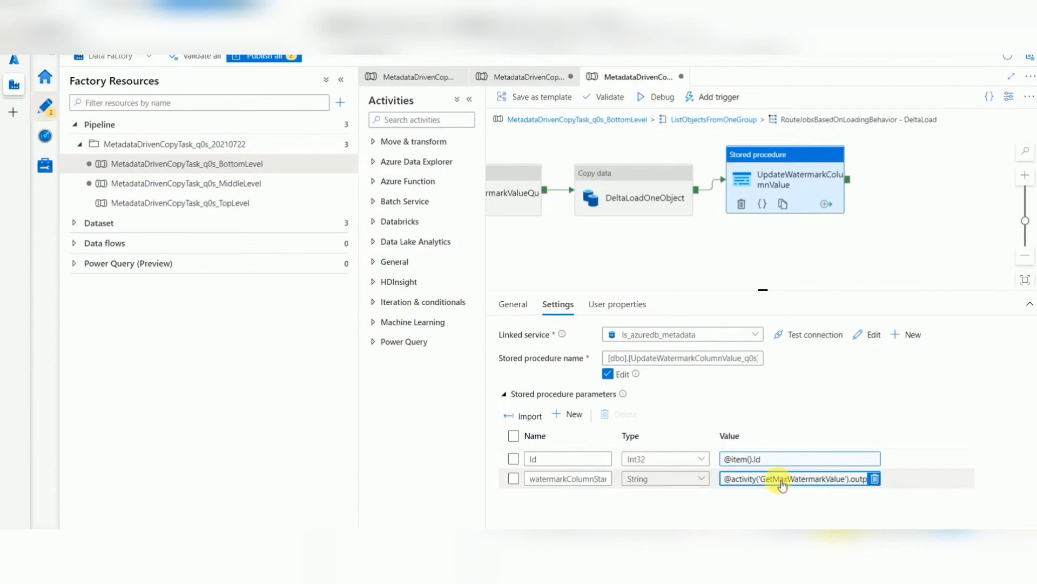
Step: Examine the source query of the DeltaLoadOneObject copy activity, including its watermark start and maximum value conditions
click(647, 173)
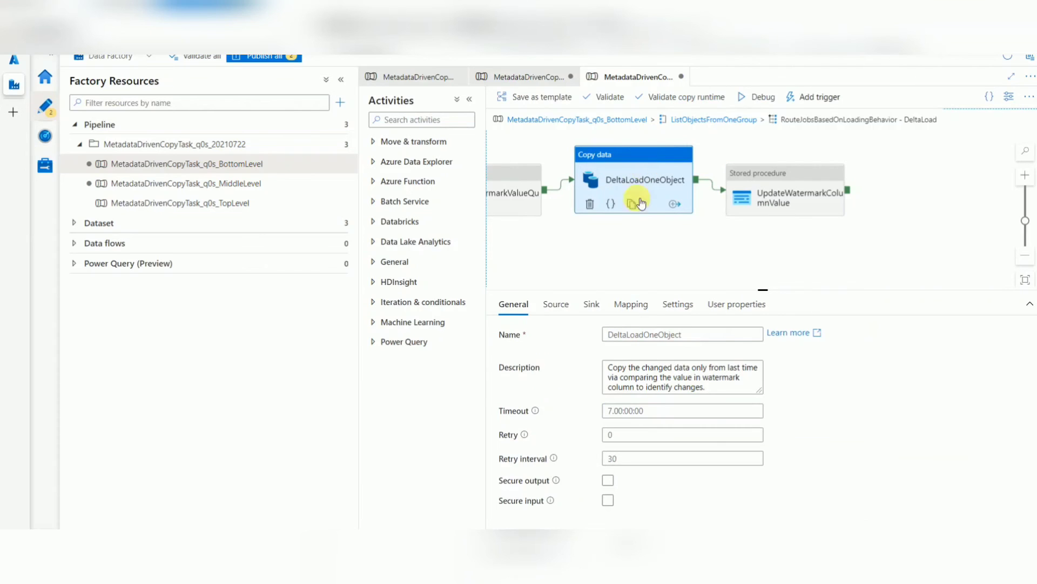
click(560, 305)
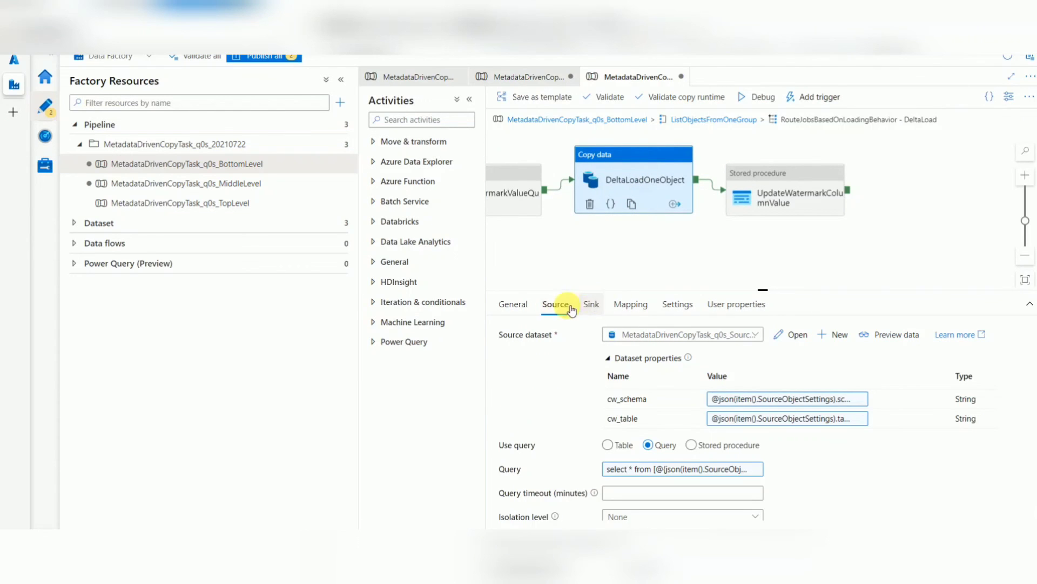
click(633, 470)
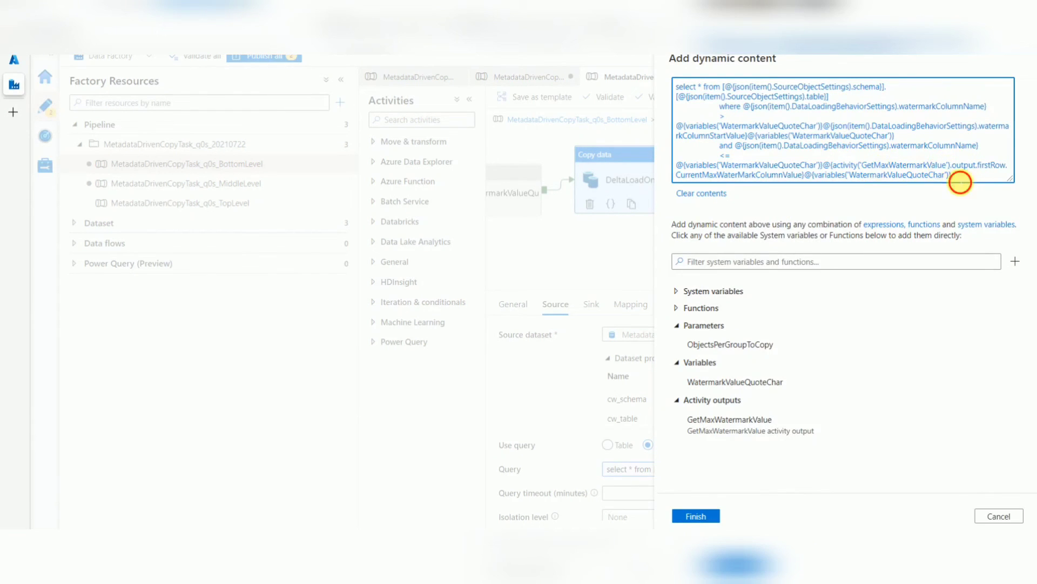
drag(960, 182, 819, 183)
drag(779, 176, 746, 176)
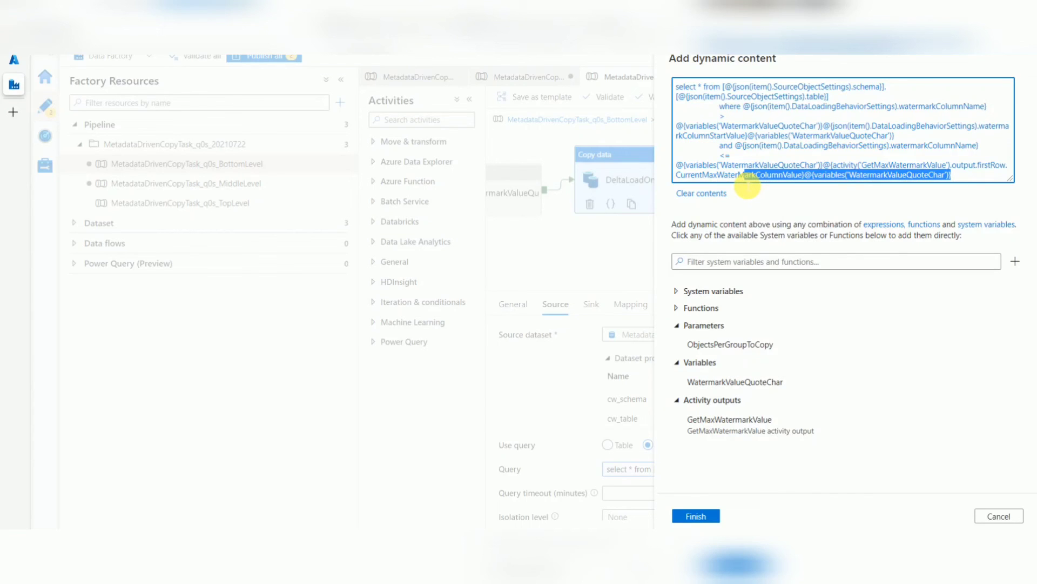
click(696, 516)
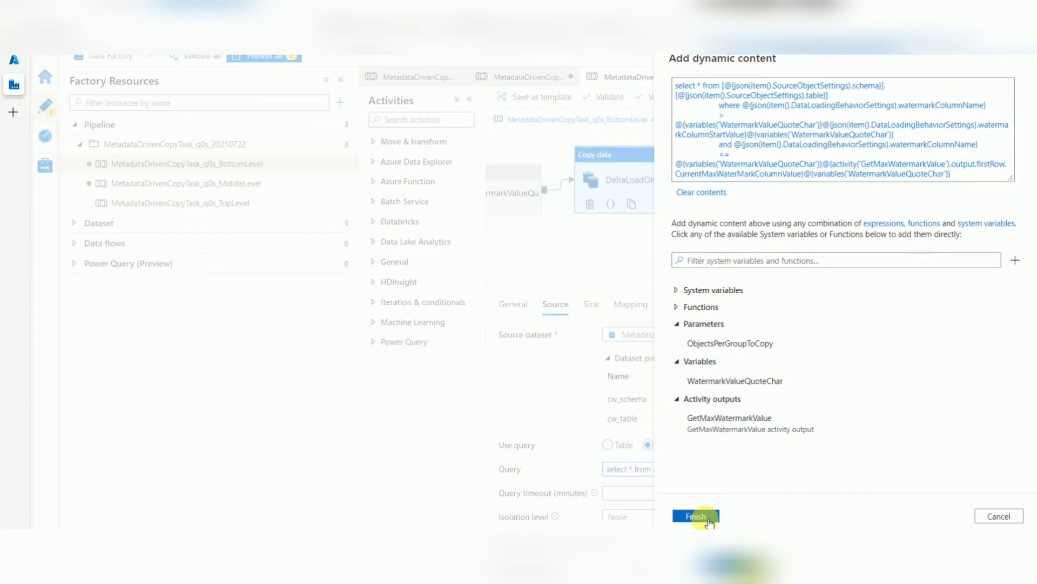
Step: Recheck the GetMaxWatermarkValue lookup's settings and review the sink dataset properties of DeltaLoadOneObject
drag(573, 259, 815, 244)
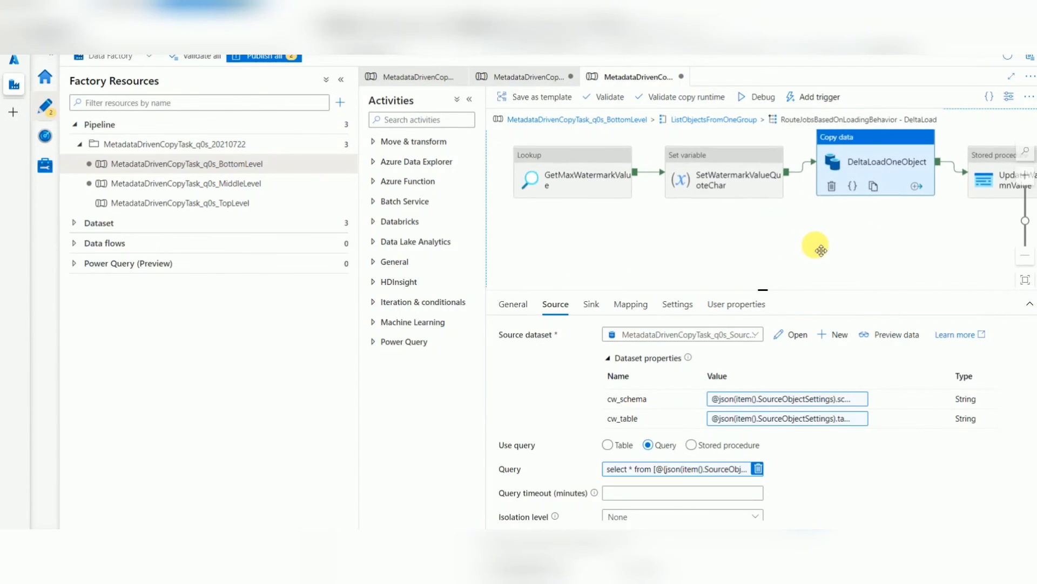
click(565, 164)
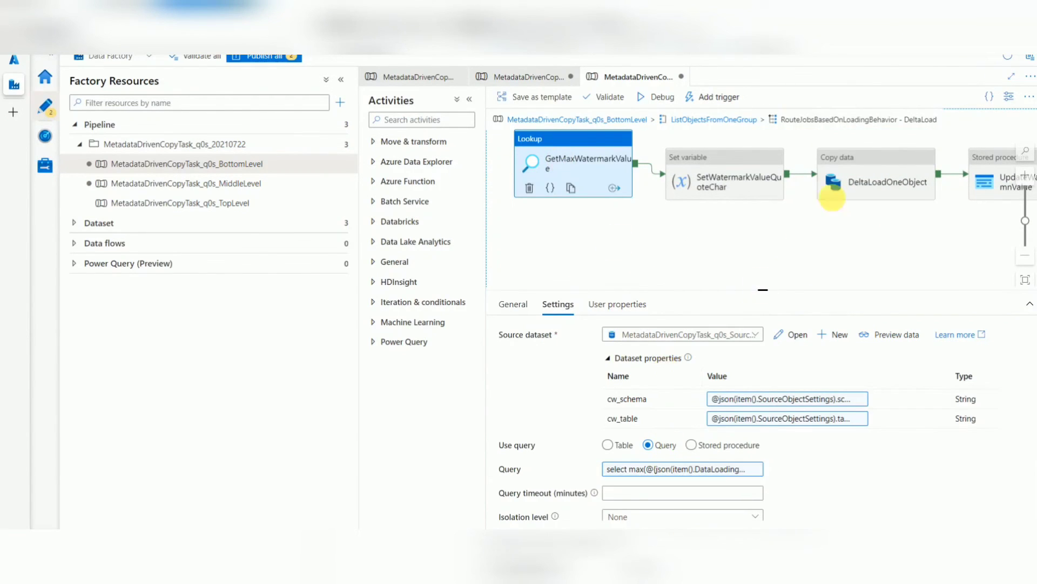
click(876, 163)
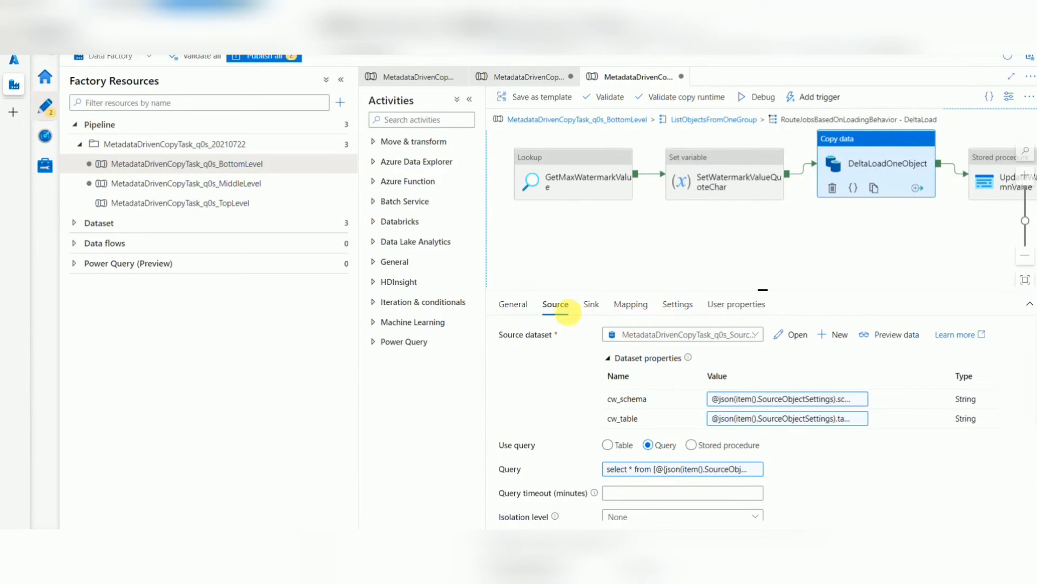
click(591, 305)
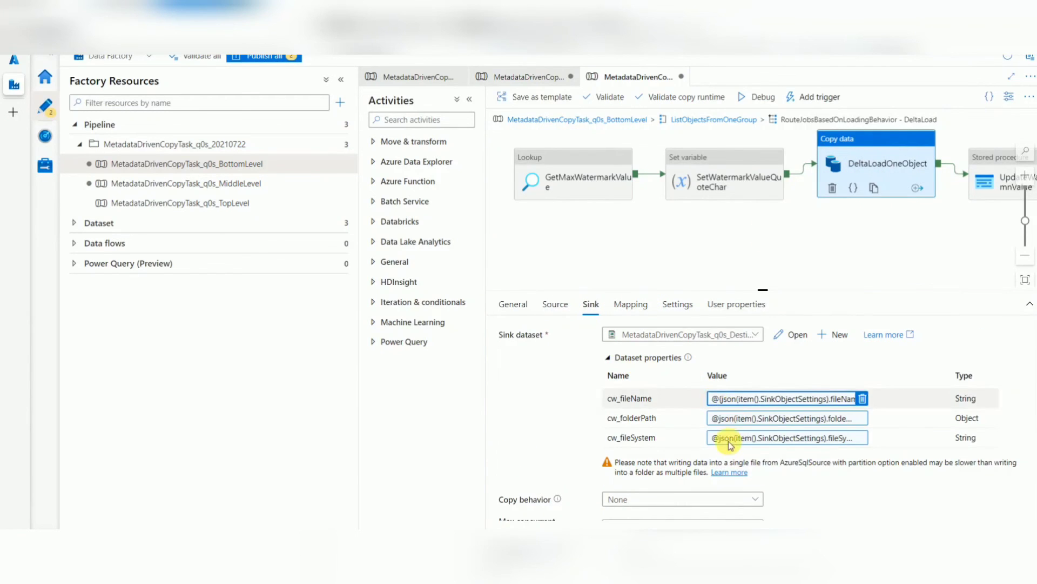
Step: Inspect the translator expression used for the mapping of DeltaLoadOneObject
click(631, 304)
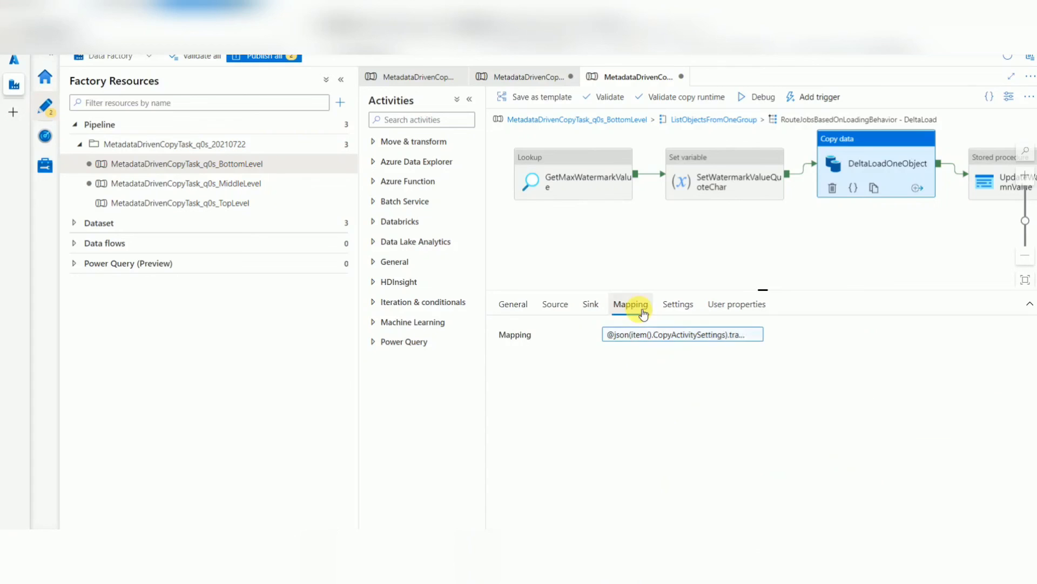
click(660, 334)
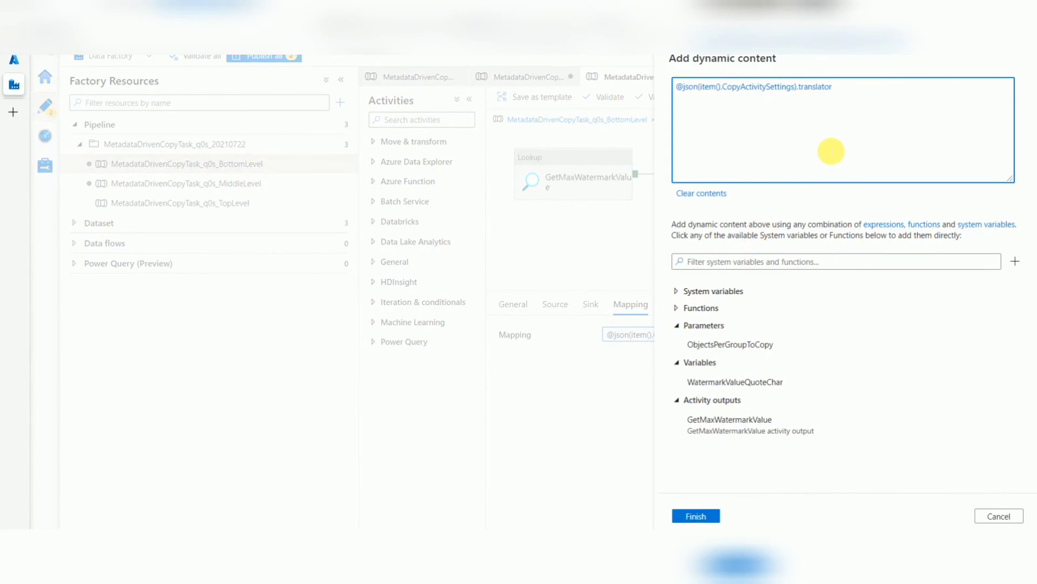
drag(857, 110, 815, 93)
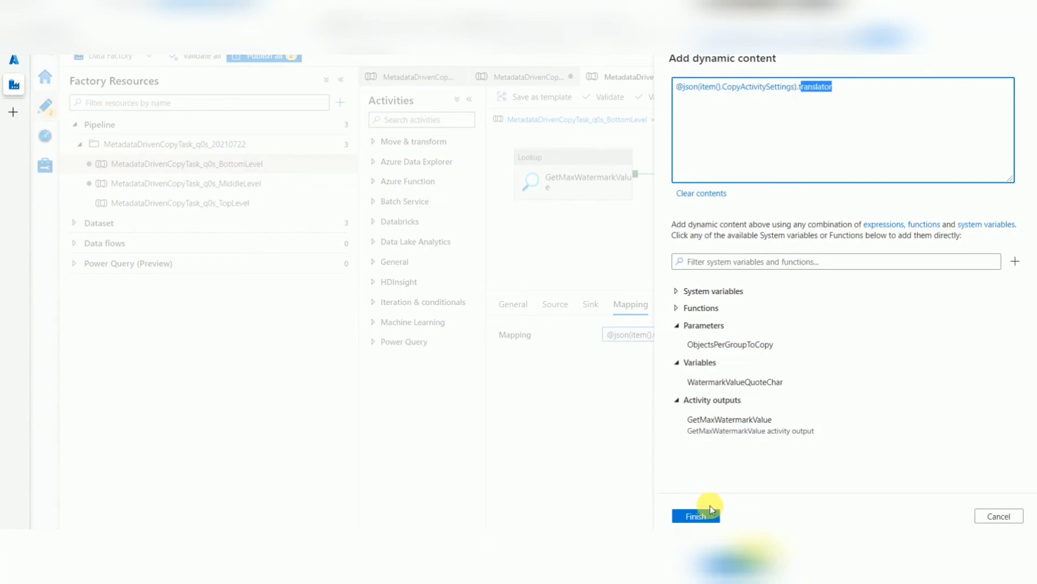
click(695, 516)
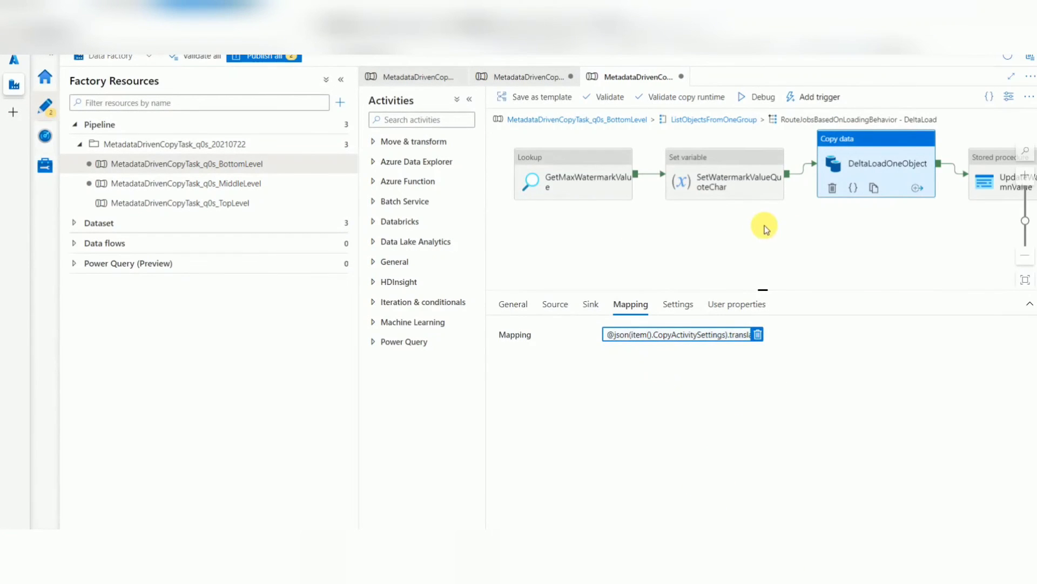
Step: Trigger an immediate run of the MetadataDrivenCopyTask_q0s_TopLevel pipeline
click(211, 204)
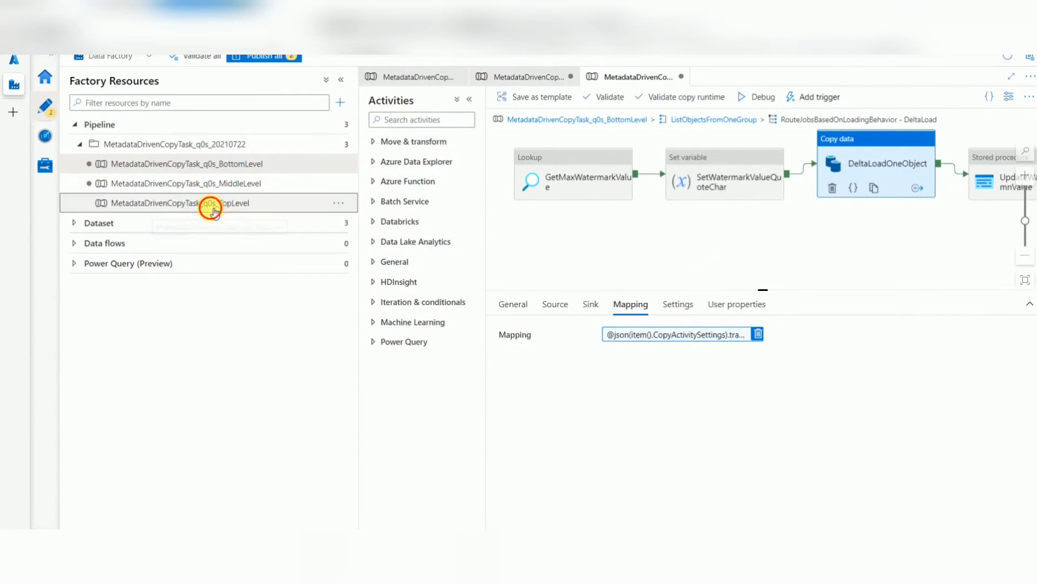
click(540, 118)
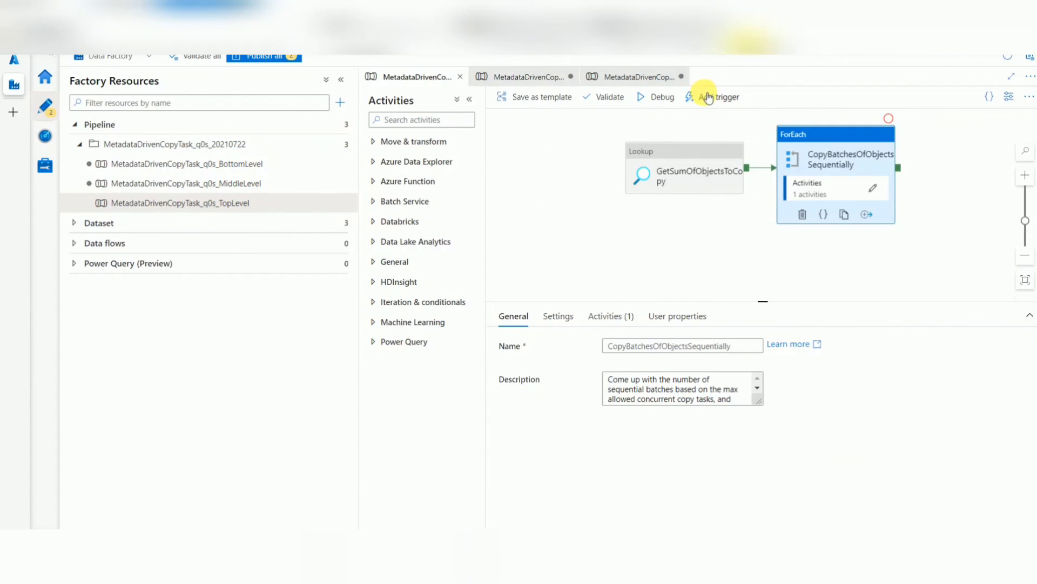
click(708, 97)
click(742, 116)
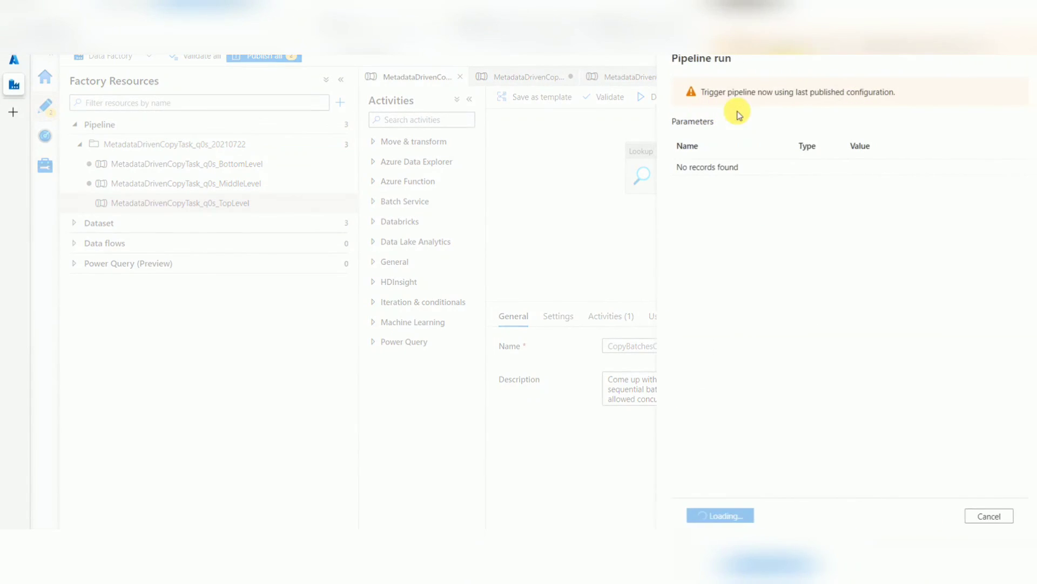
click(721, 517)
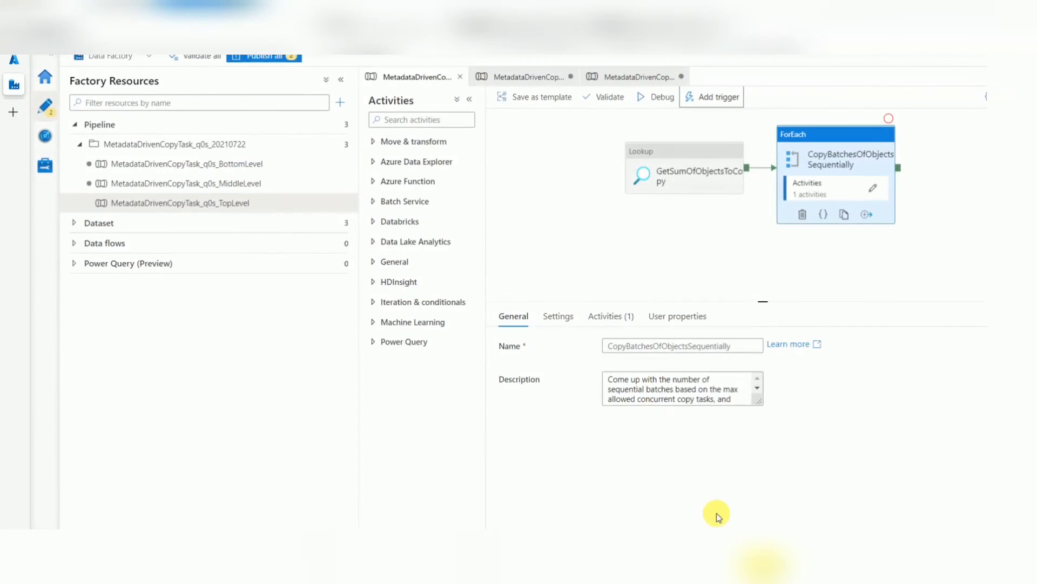
click(566, 192)
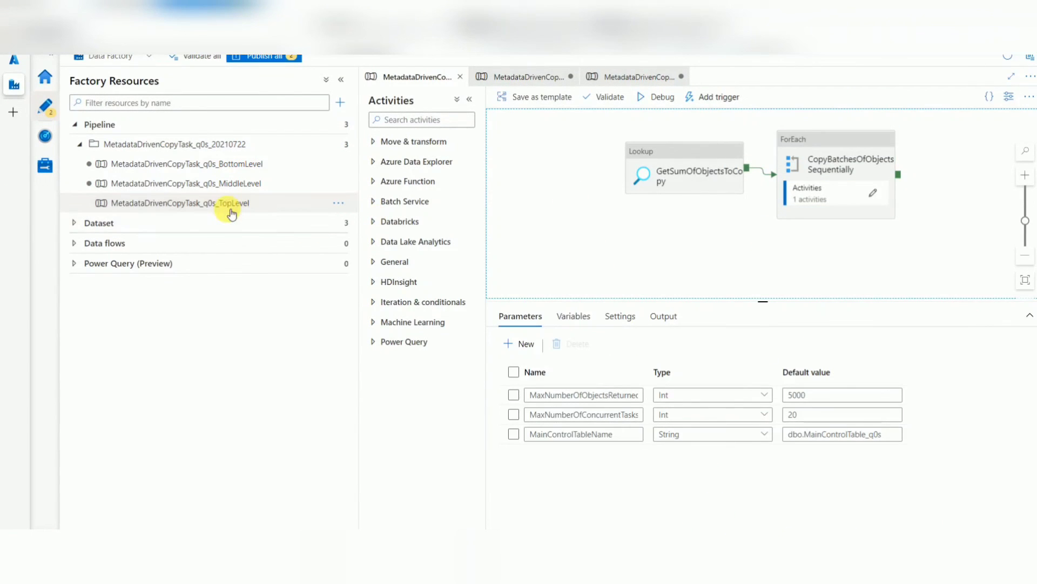
Step: Switch to the Azure portal and view the contents of the salesdata container in the adlsgen2pysparks storage account
click(17, 64)
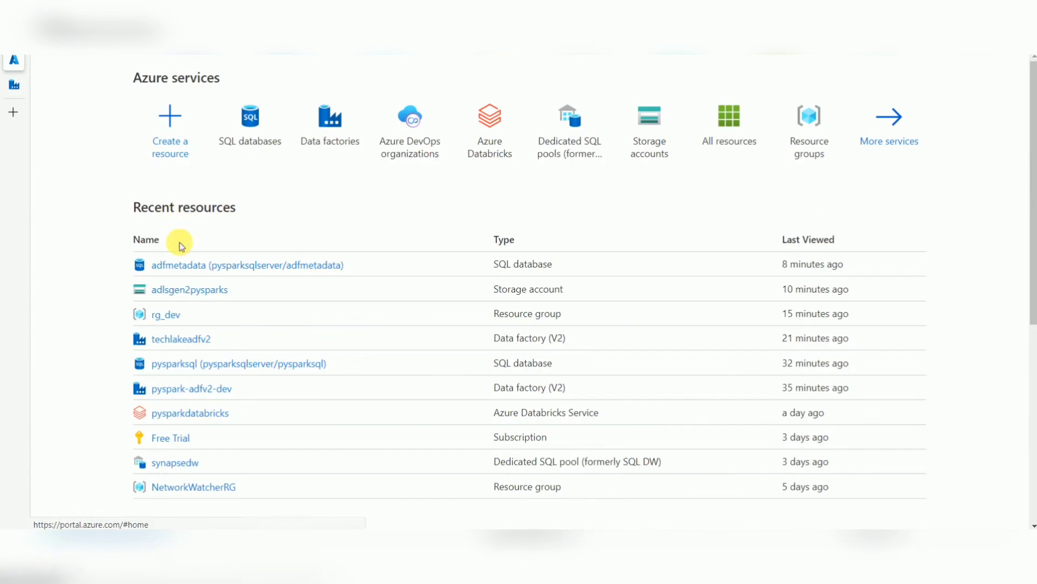
click(205, 290)
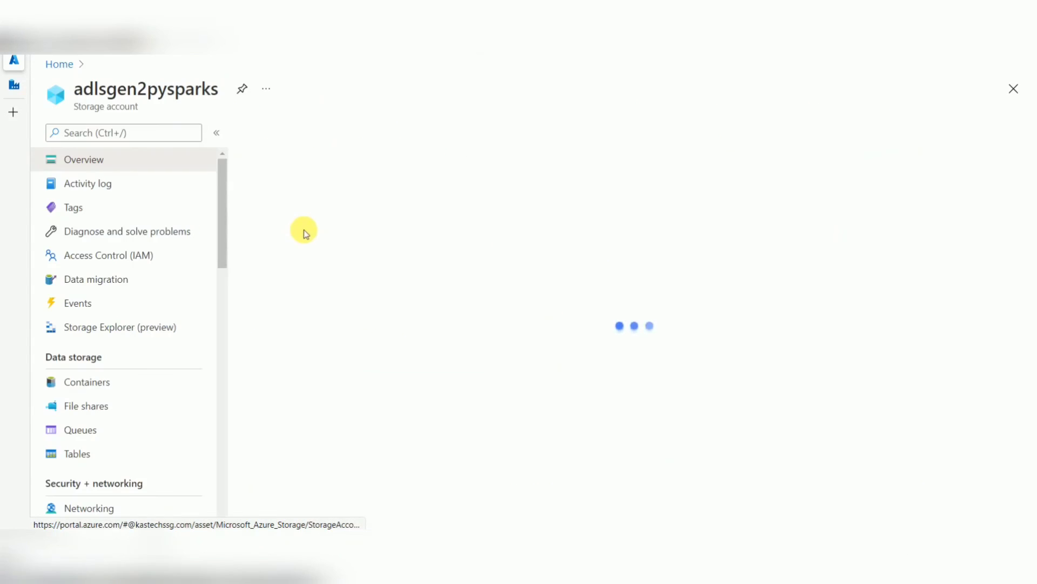
click(135, 384)
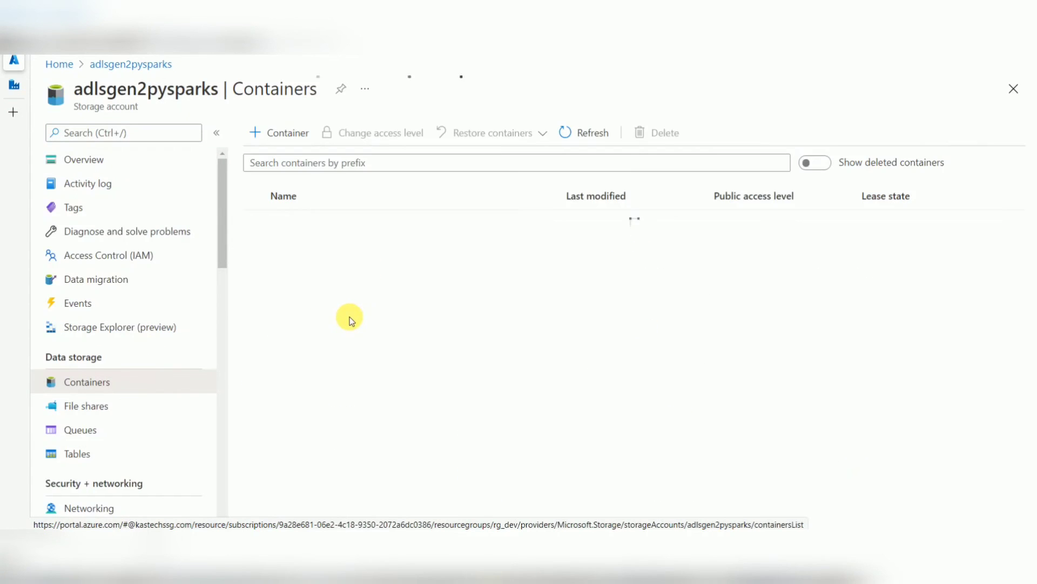
click(298, 241)
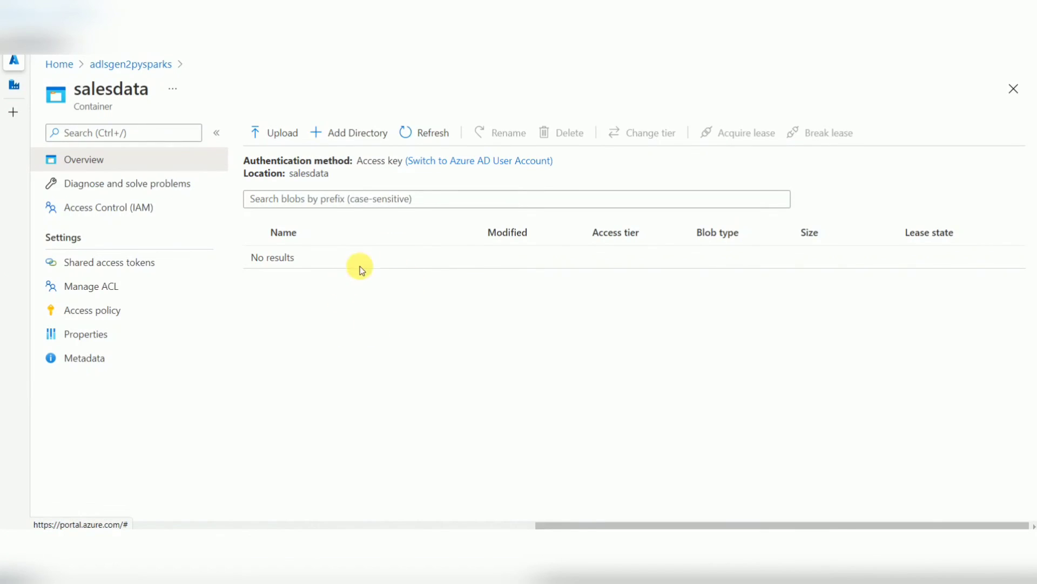
Step: Return to Data Factory's pipeline runs, widen the pipeline name column, and open the MetadataDrivenCopyTask_q0s_BottomLevel run
click(14, 85)
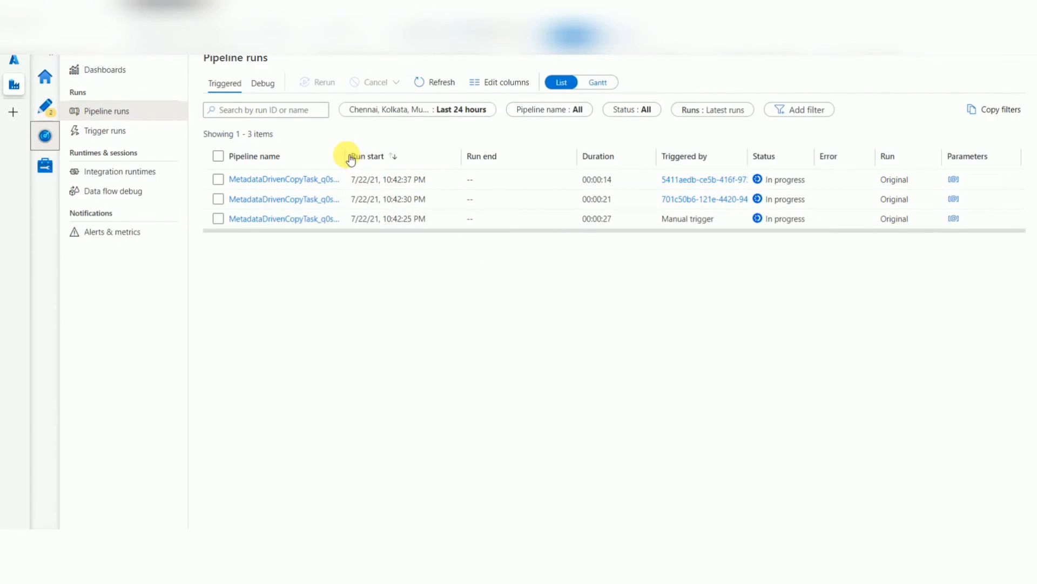
drag(344, 155, 437, 158)
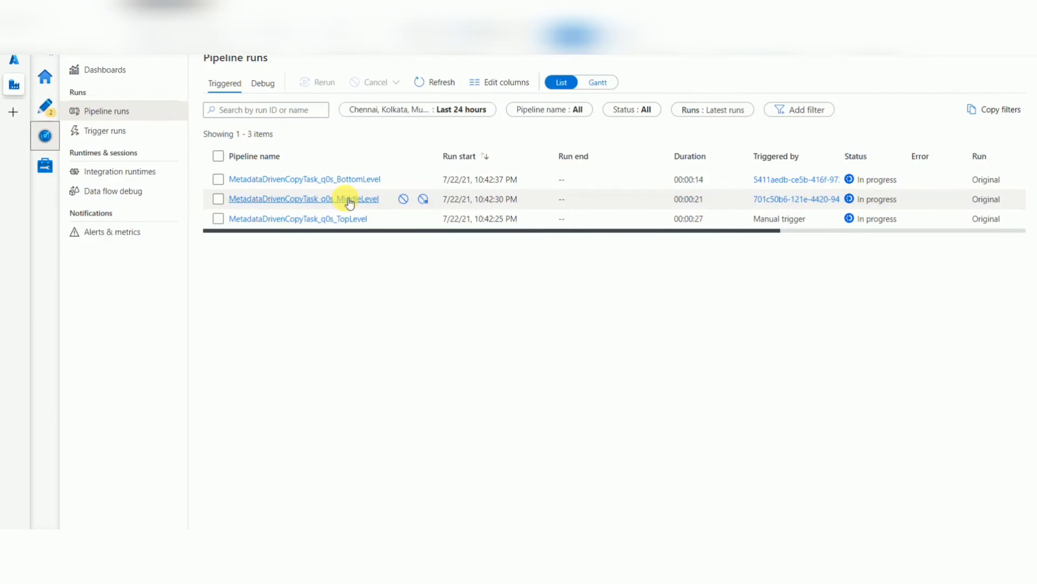
click(333, 180)
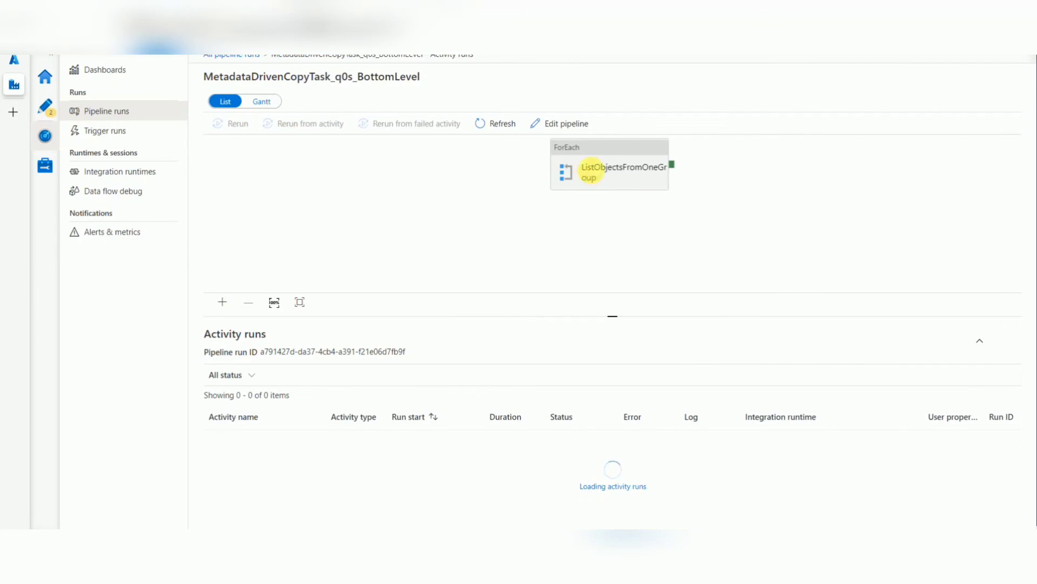
Step: Enlarge the activity runs list of the BottomLevel run, review the activity statuses, and refresh them
click(557, 194)
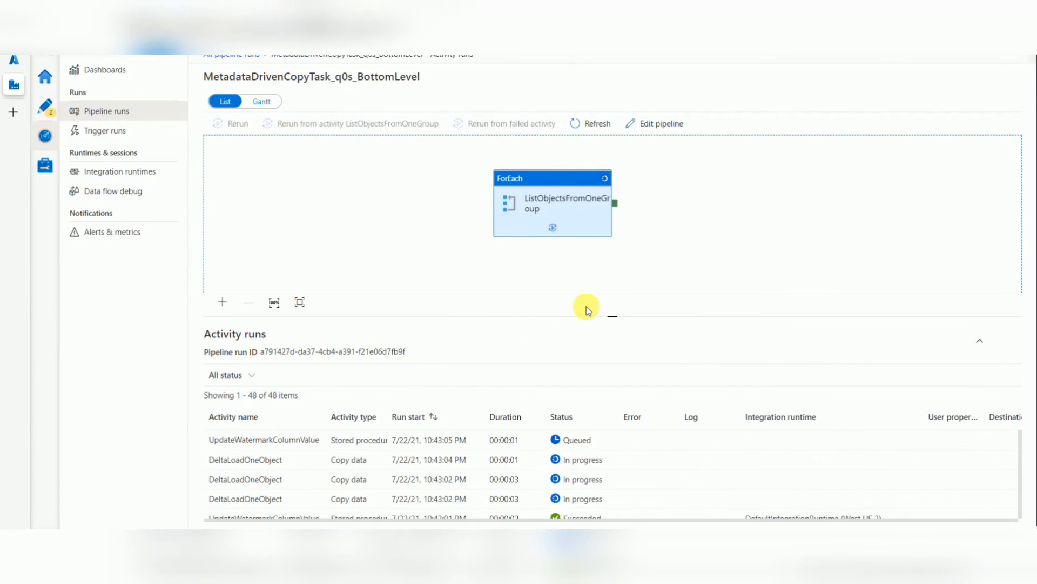
drag(614, 322, 612, 203)
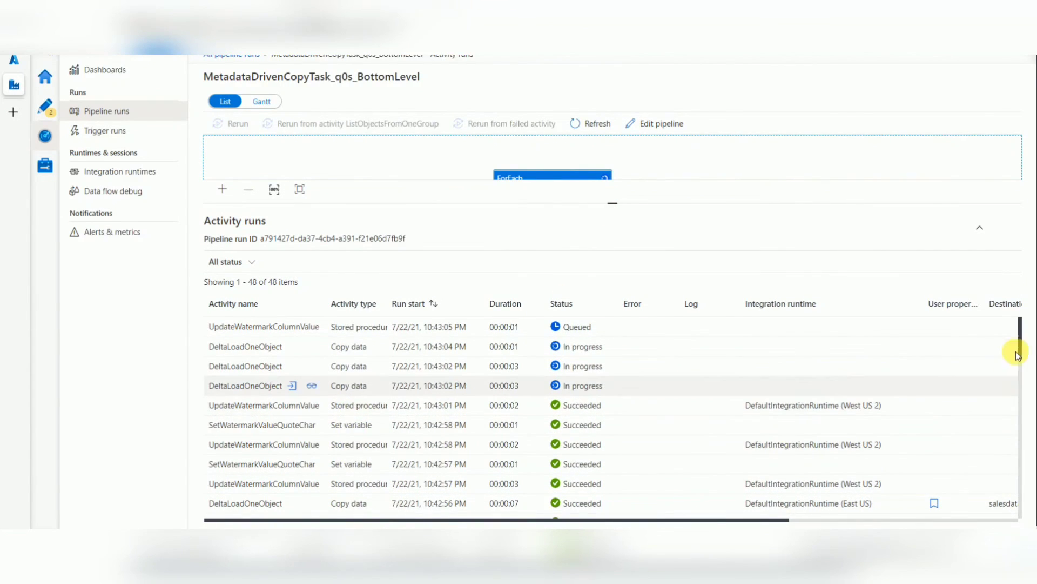
click(1023, 409)
drag(1022, 409, 1019, 290)
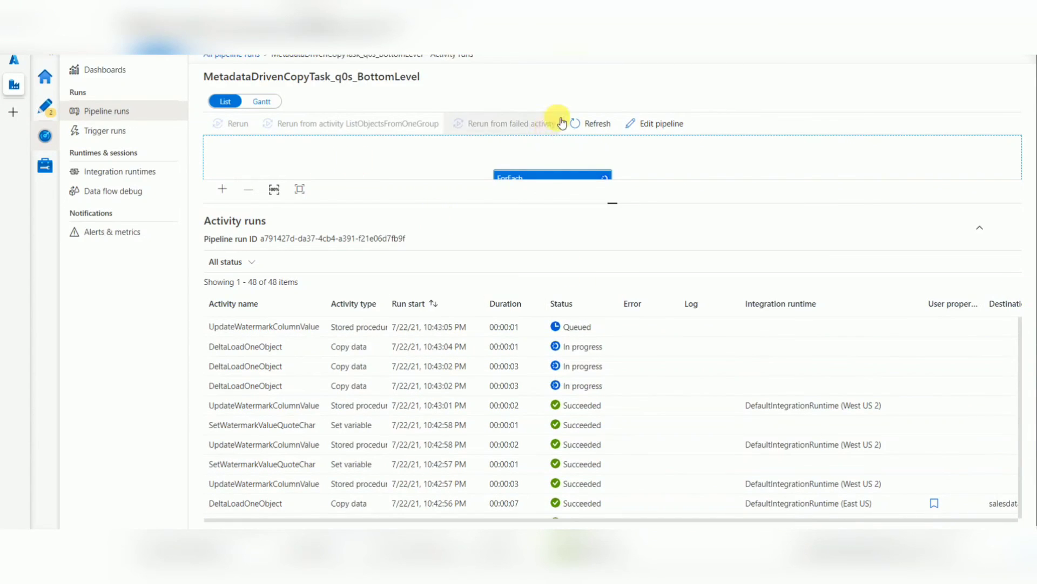
click(585, 124)
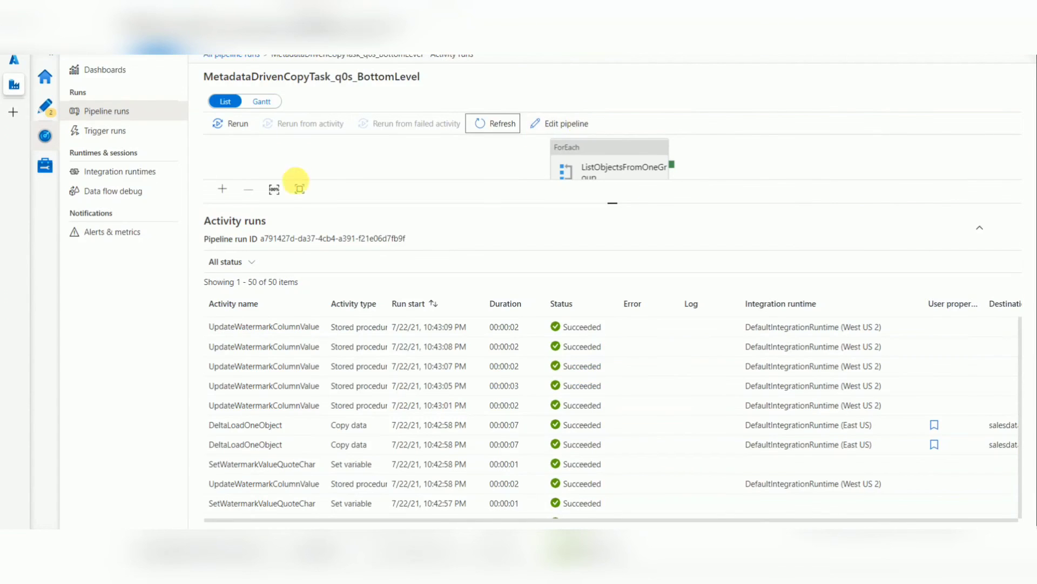
Step: Refresh the salesdata container in the Azure portal, examine the full file names with their watermark timestamps, and return to the container list
click(15, 63)
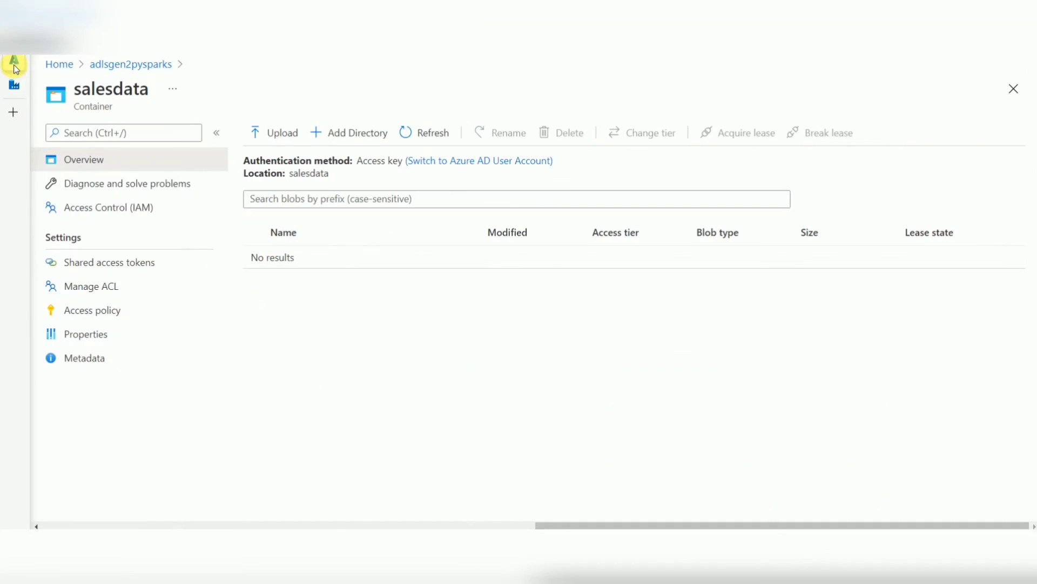
click(427, 133)
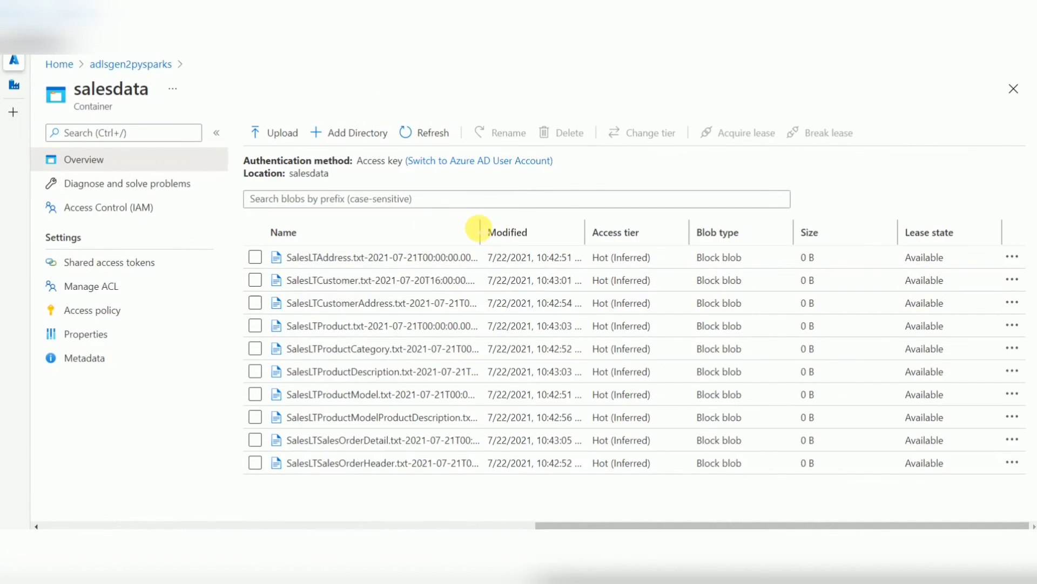
drag(481, 227, 605, 221)
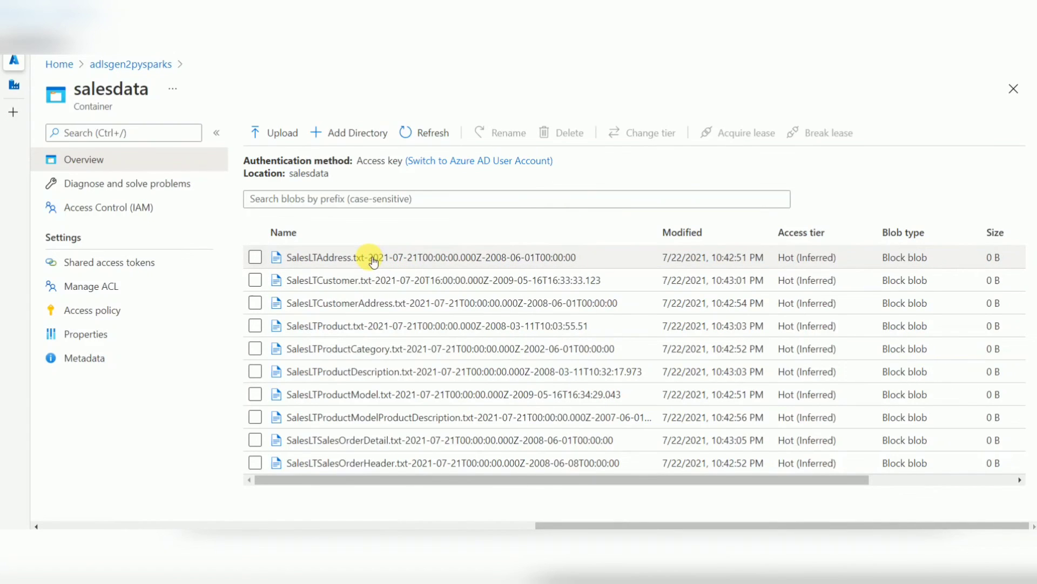
drag(405, 257, 583, 258)
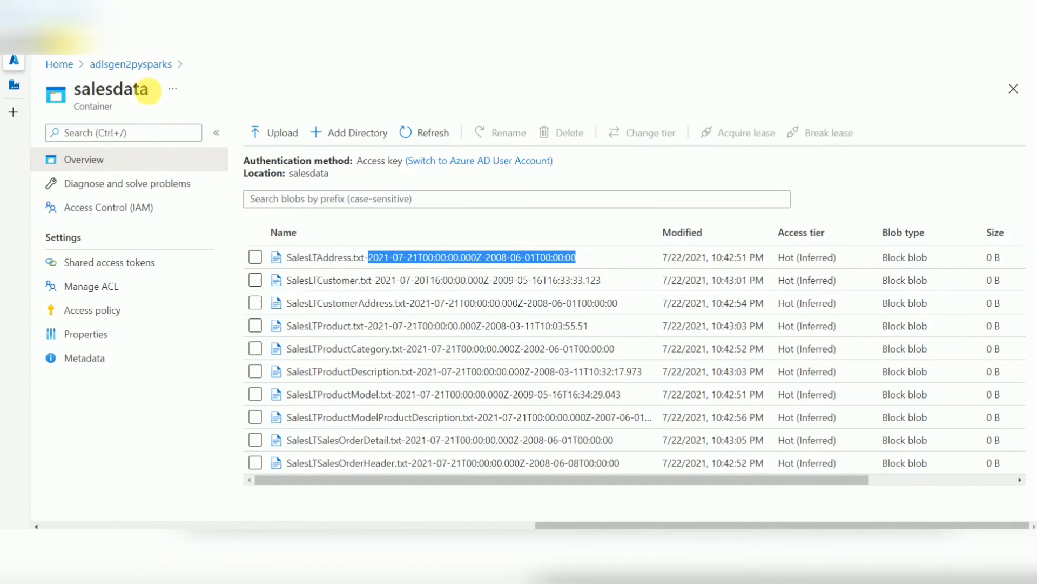
click(146, 66)
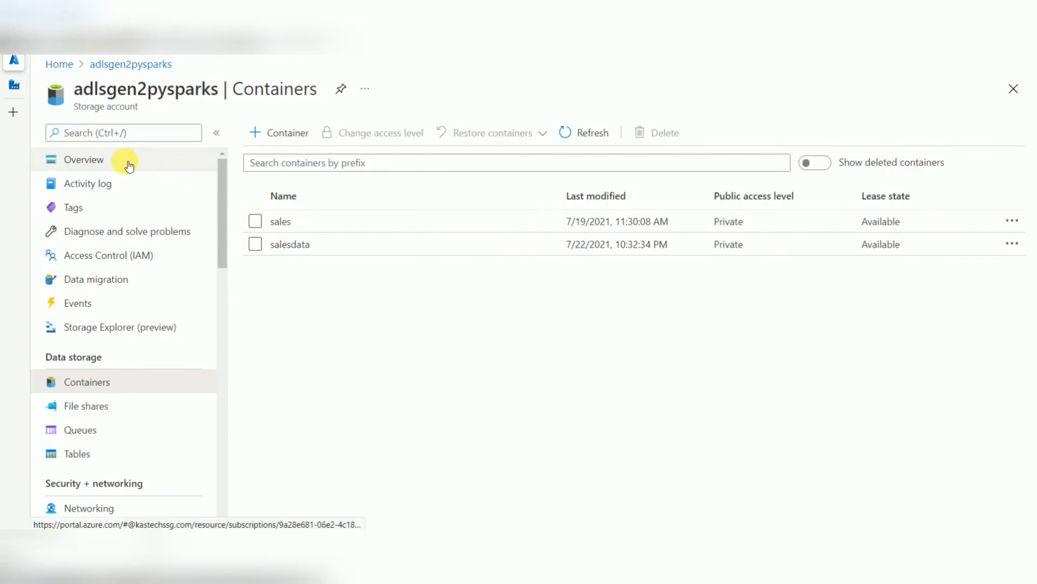
Step: Switch back to Data Factory and open its authoring view
click(20, 90)
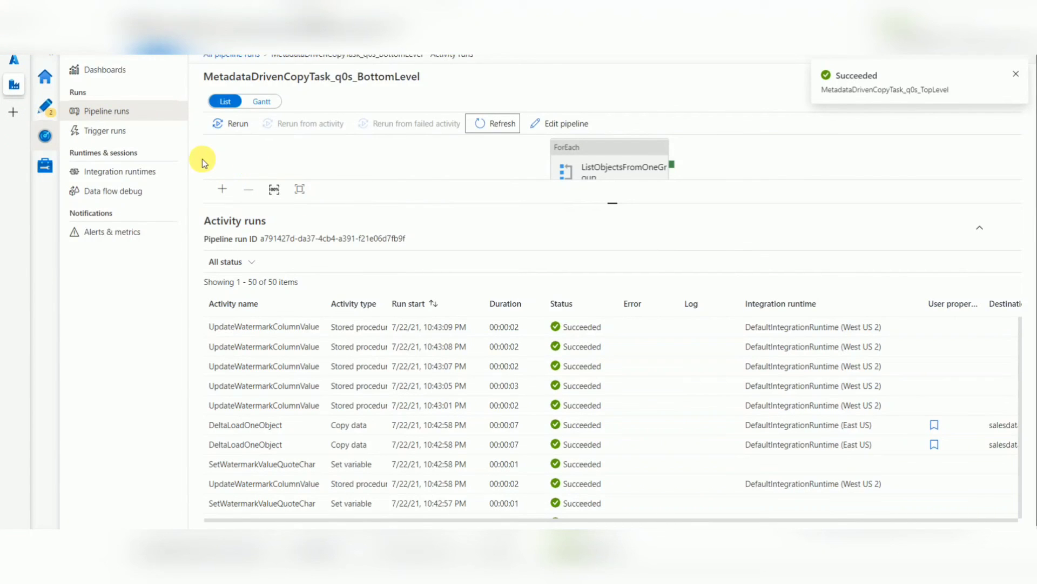
click(51, 114)
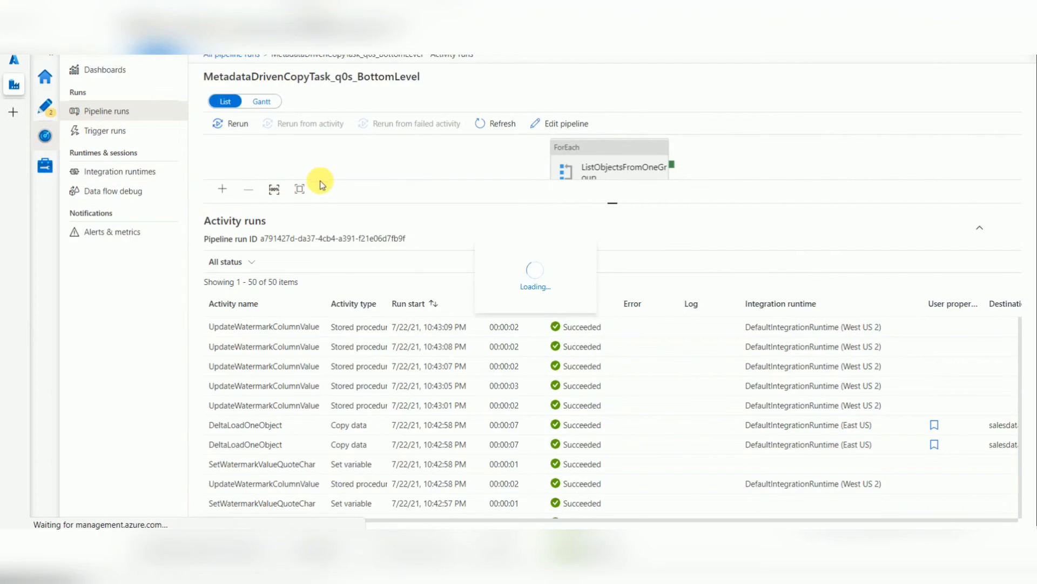